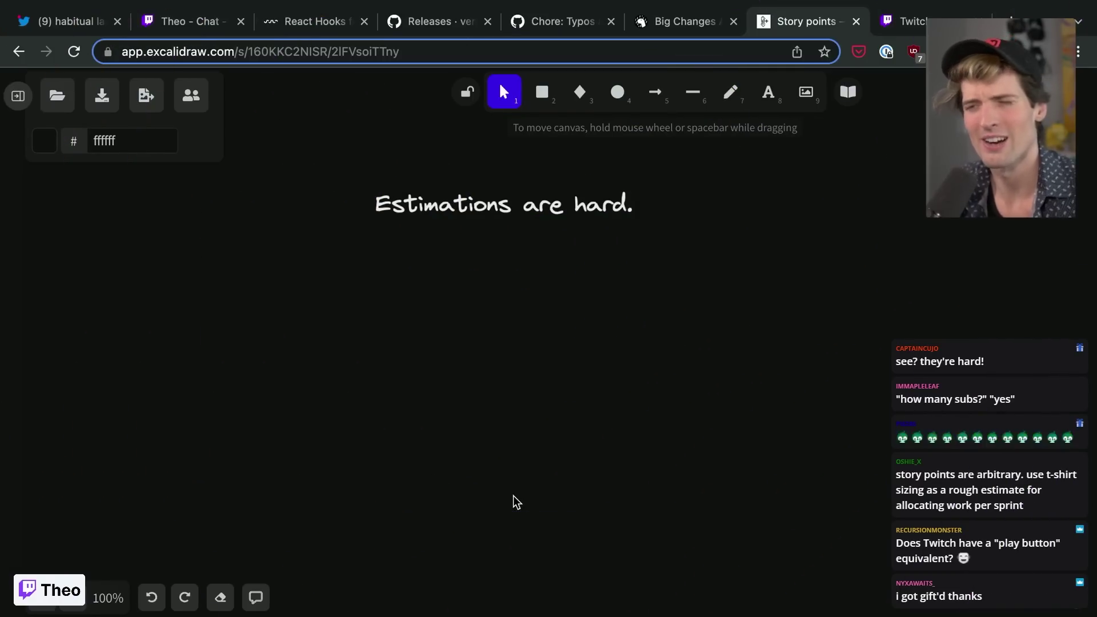
- Write 'Why are we estimating?' in medium-size text below the title
left_click(766, 94)
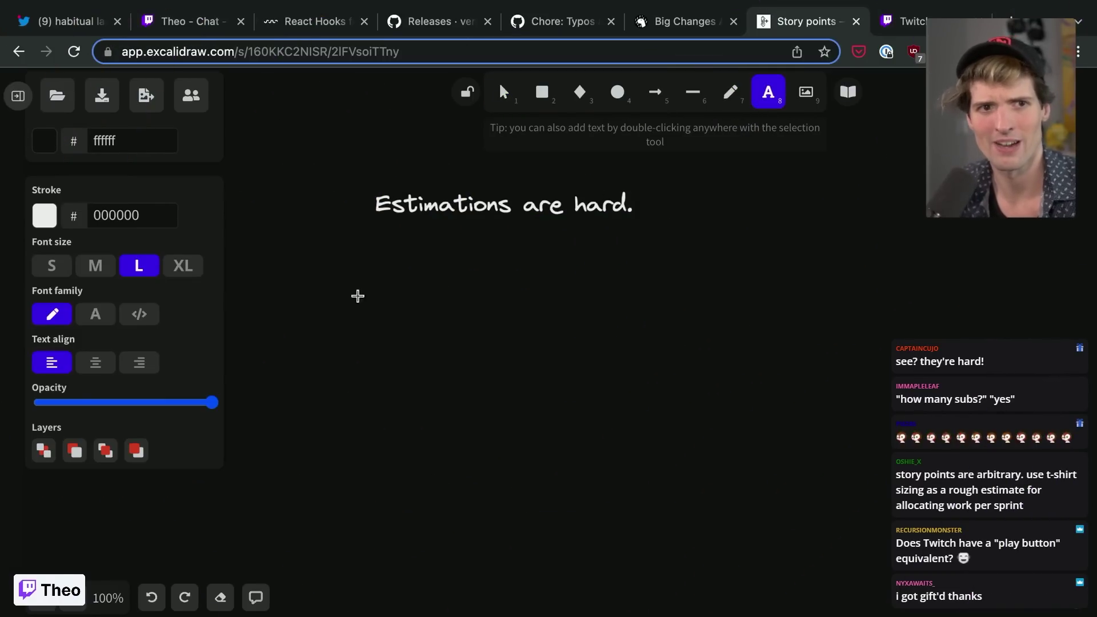
left_click(95, 265)
left_click(392, 244)
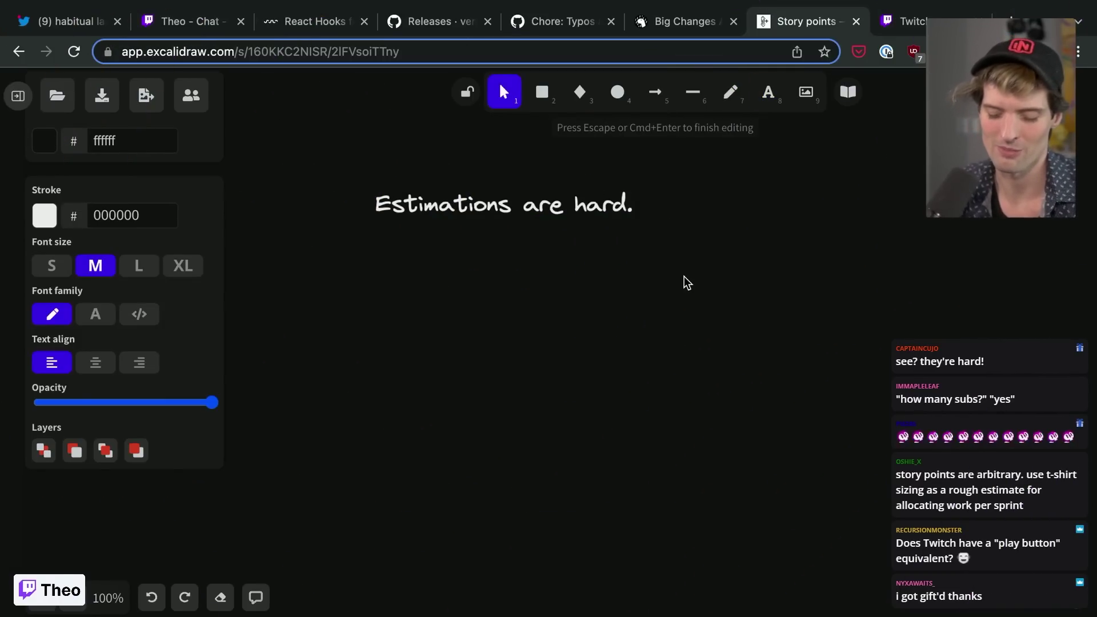
type("Why are we est")
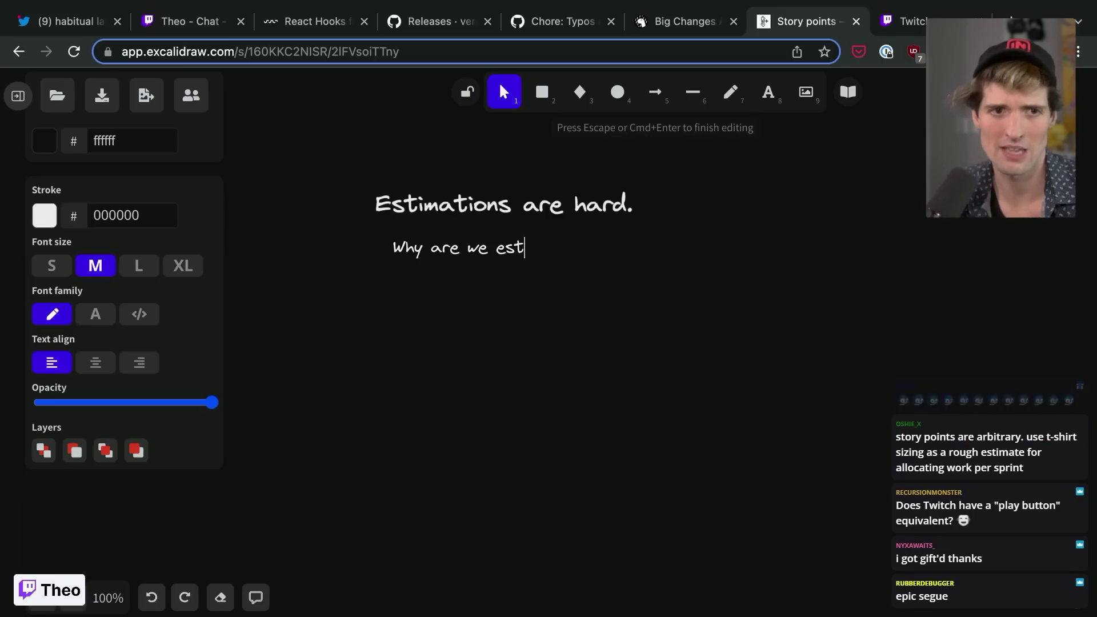
type("imating?")
left_click(546, 377)
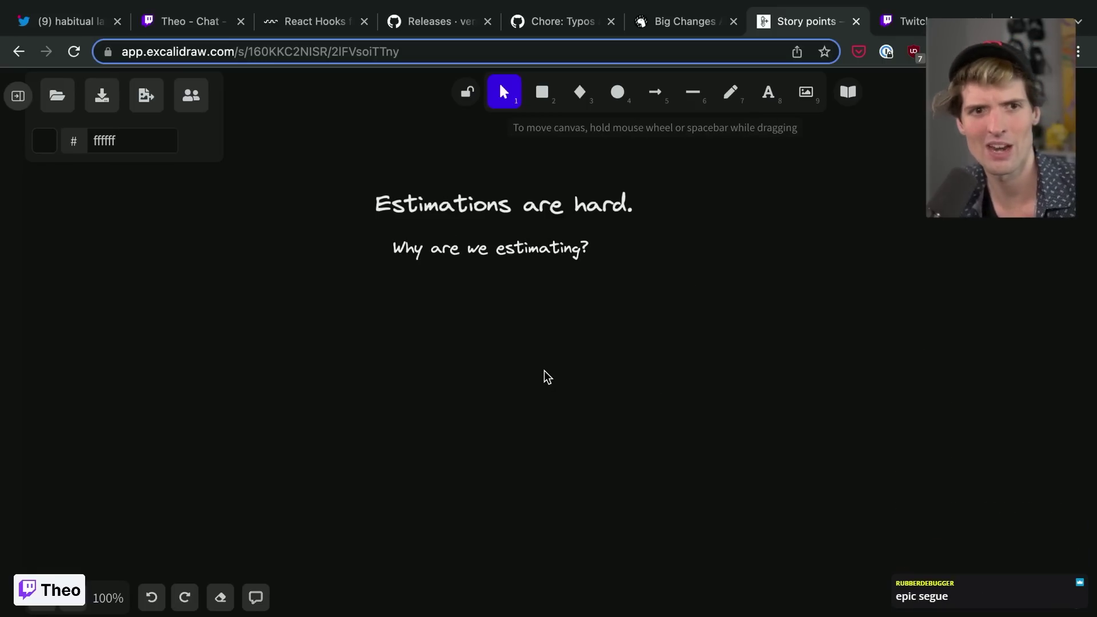
- Type bullets: identify who should do it, when, how long it takes, and 'Prioritize based on'
left_click(768, 92)
left_click(392, 280)
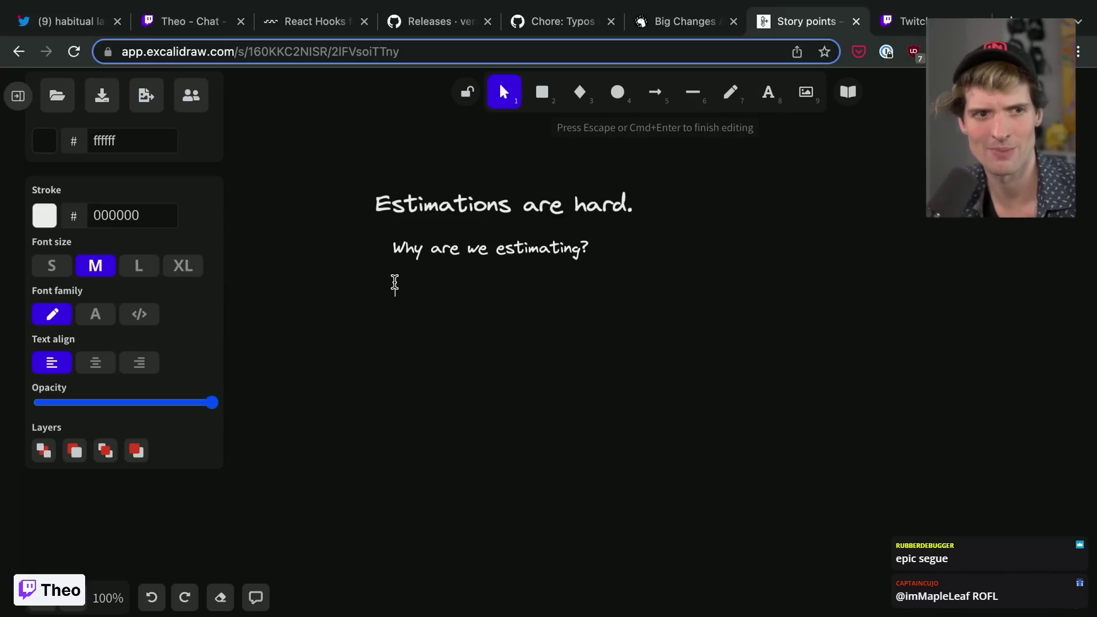
type("- Identif")
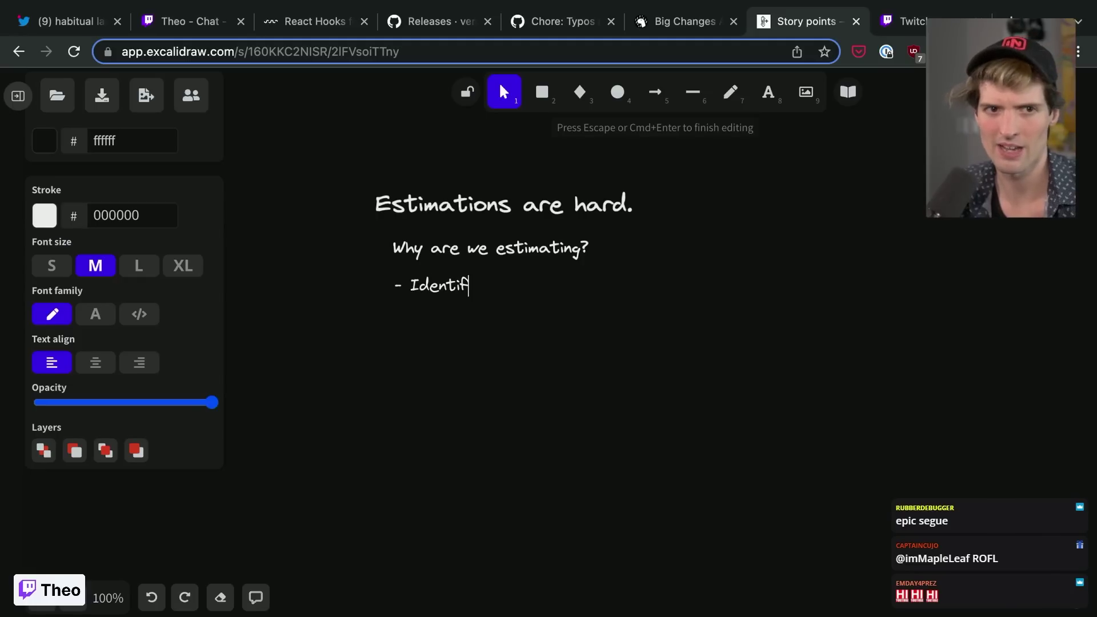
type("y who should do it ")
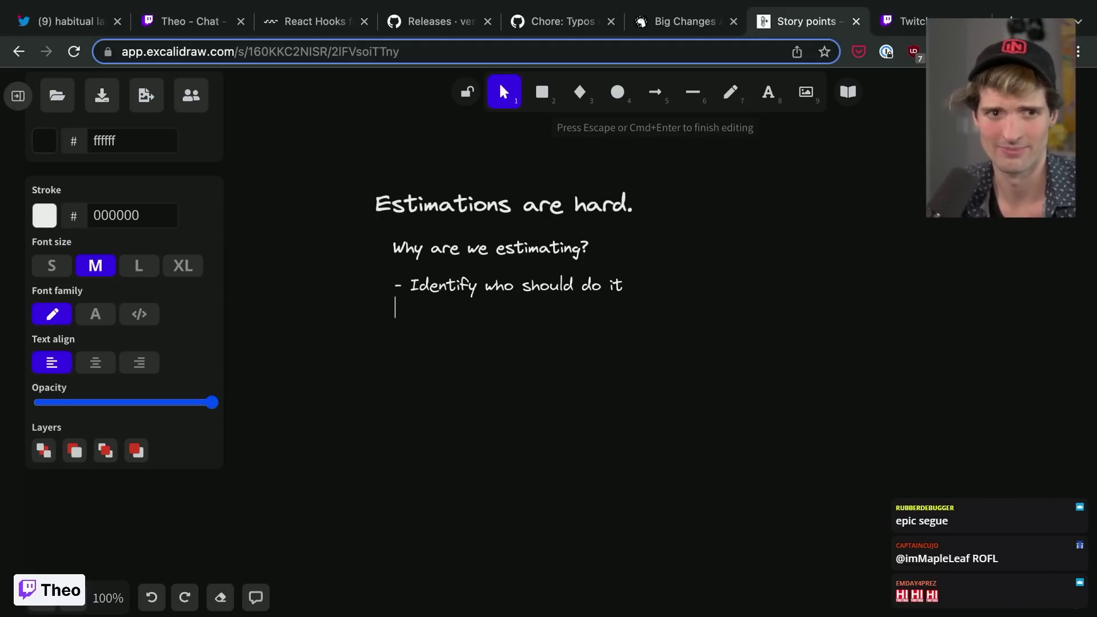
type("- Identify when it should be done")
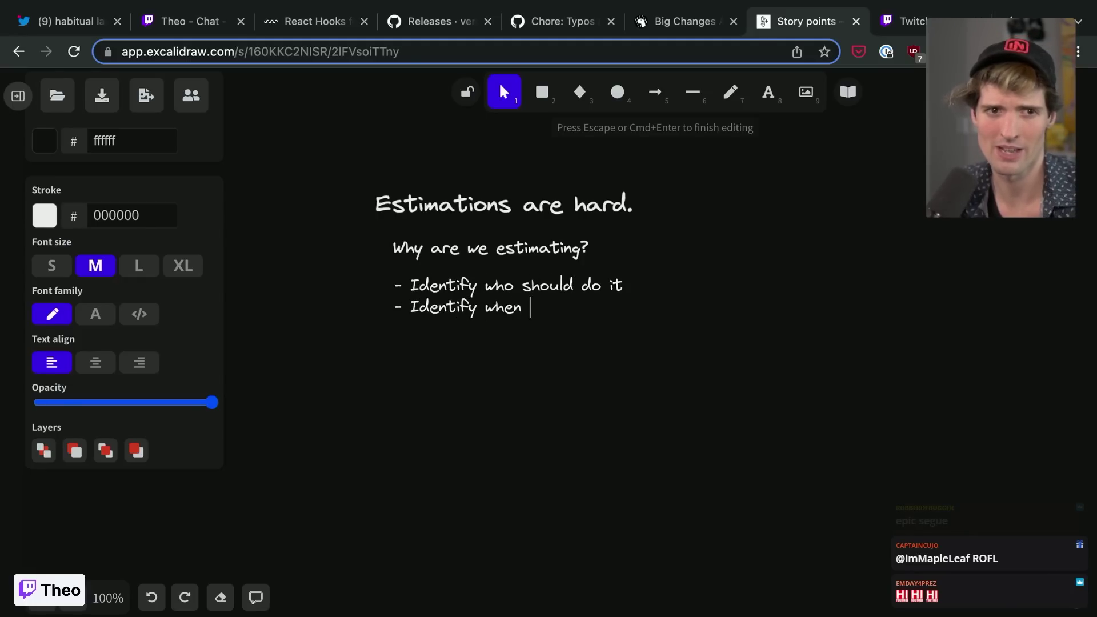
key("Return")
type("- I")
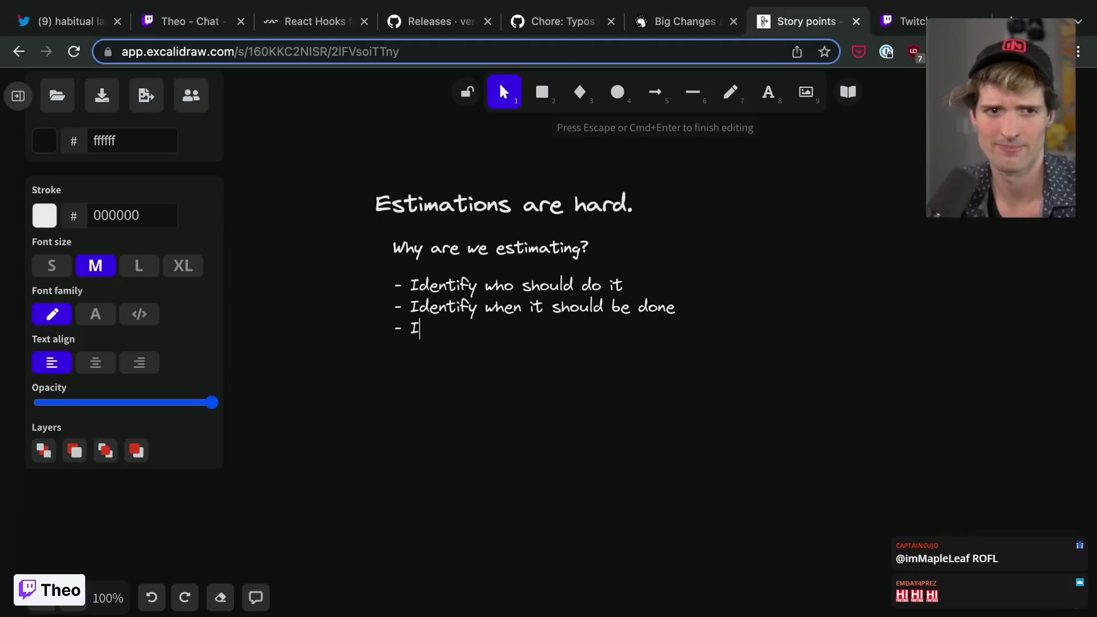
type("dentify how long it wil")
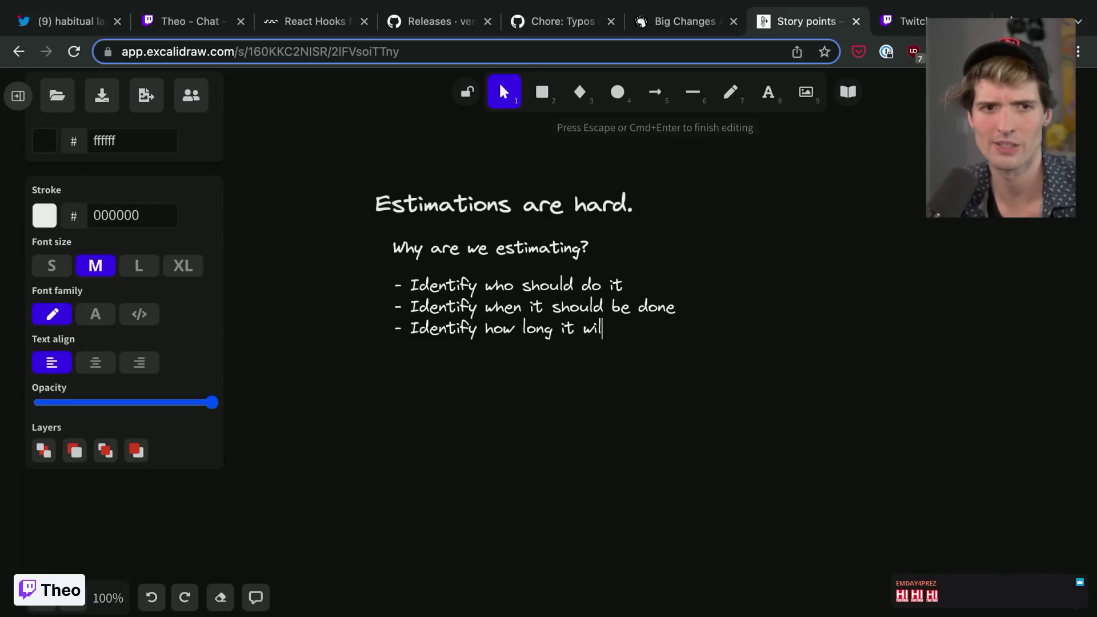
type("l take - ")
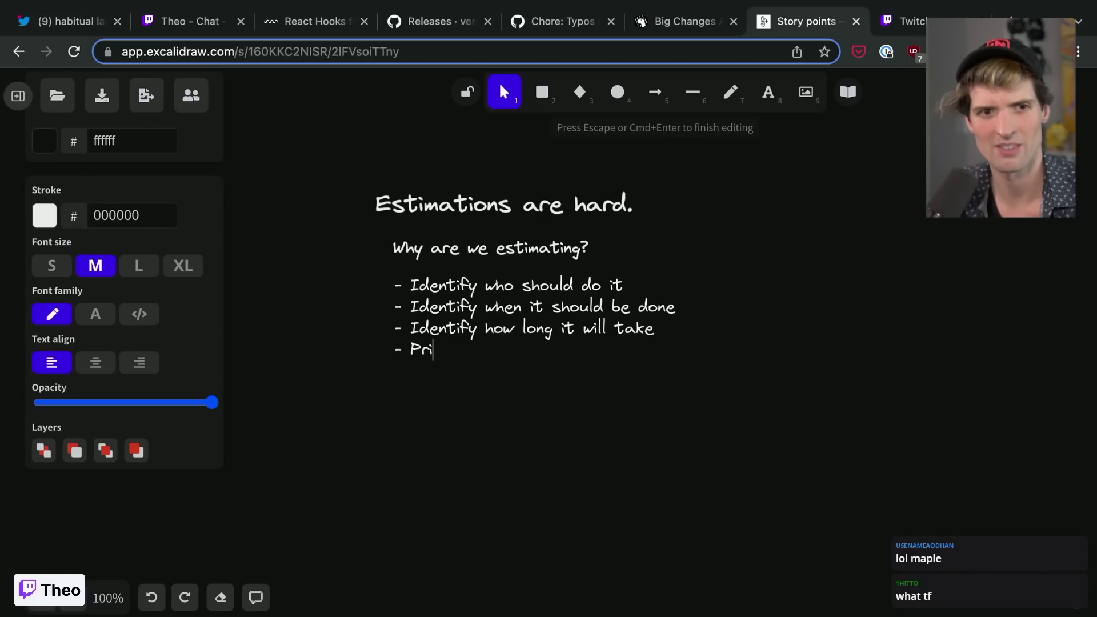
type("Prioritize based onal")
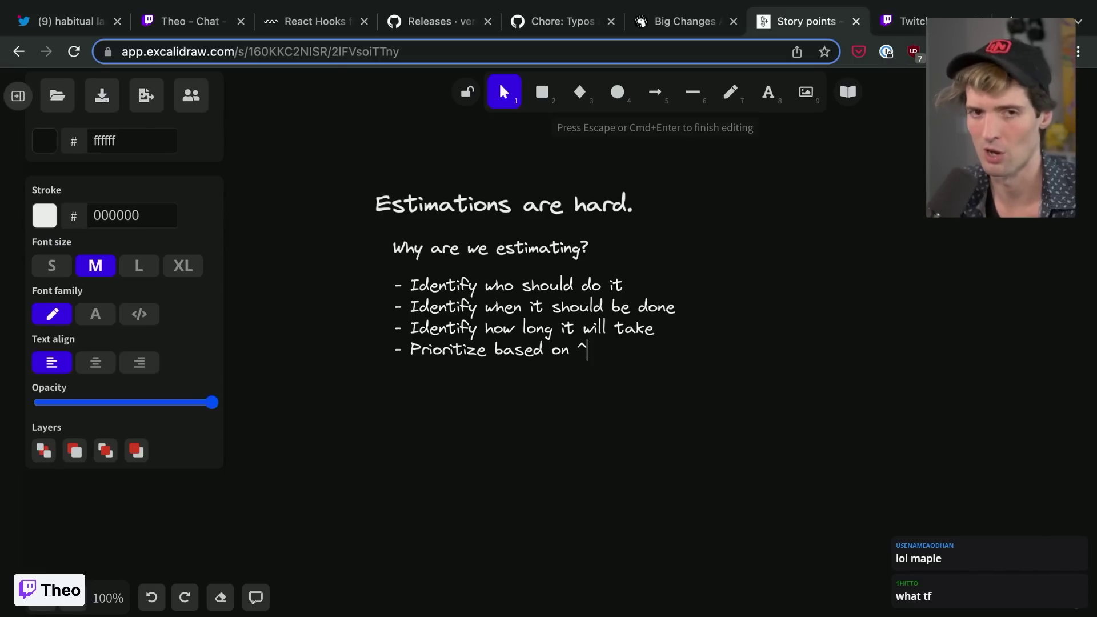
- Shift the list slightly left and insert '- Identify low performers' after the how-long bullet
left_click(451, 419)
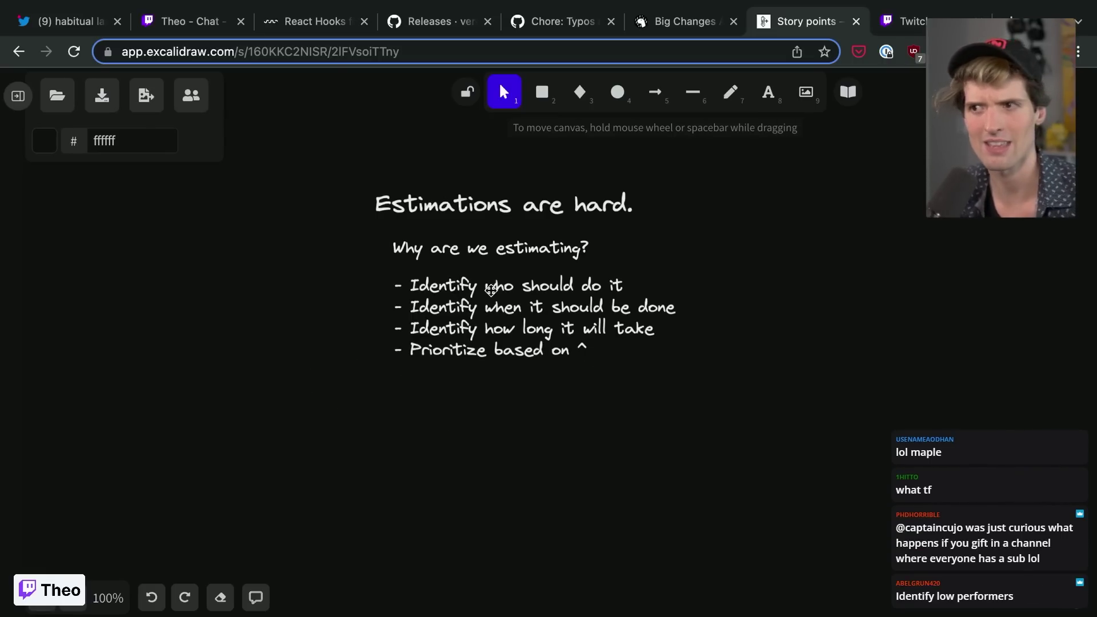
left_click_drag(418, 326, 408, 325)
double_click(613, 335)
left_click(650, 327)
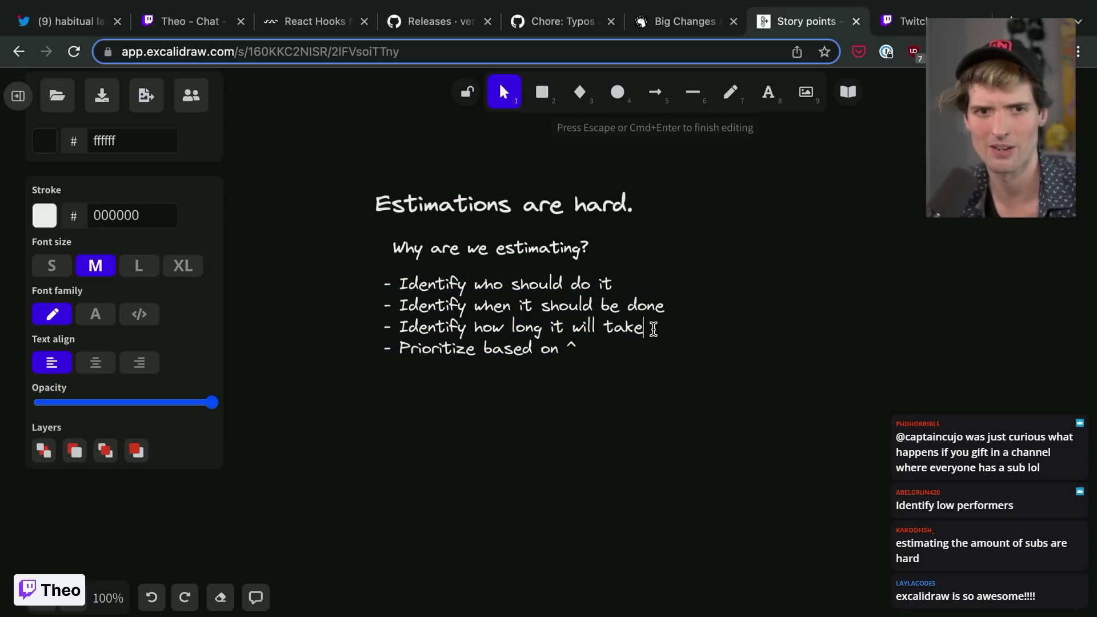
key("Return")
type("- Identify low per")
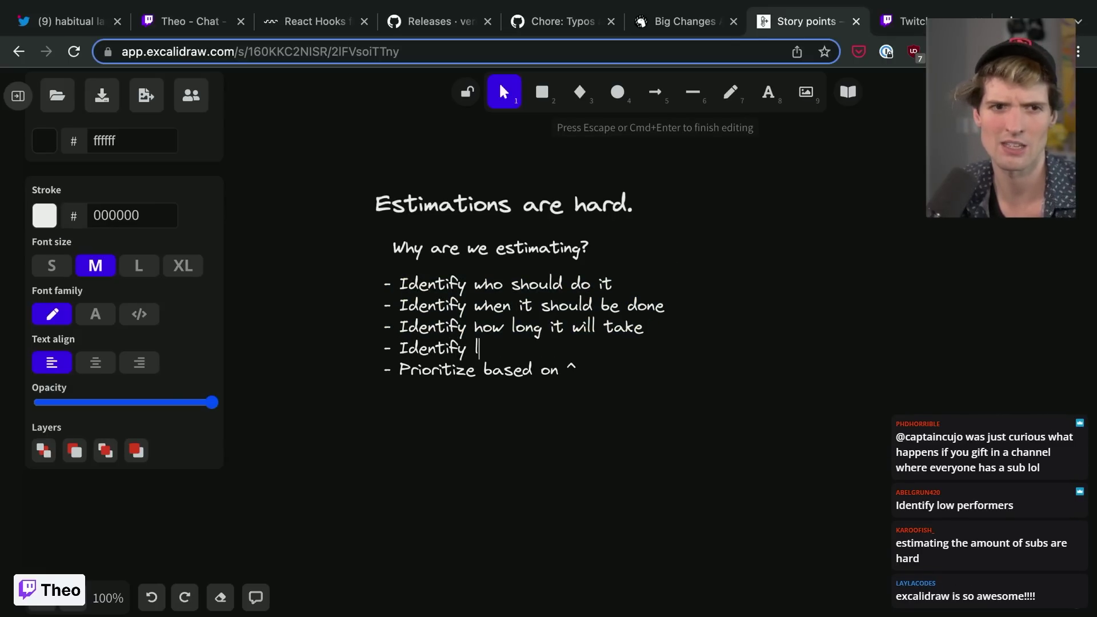
type("formers")
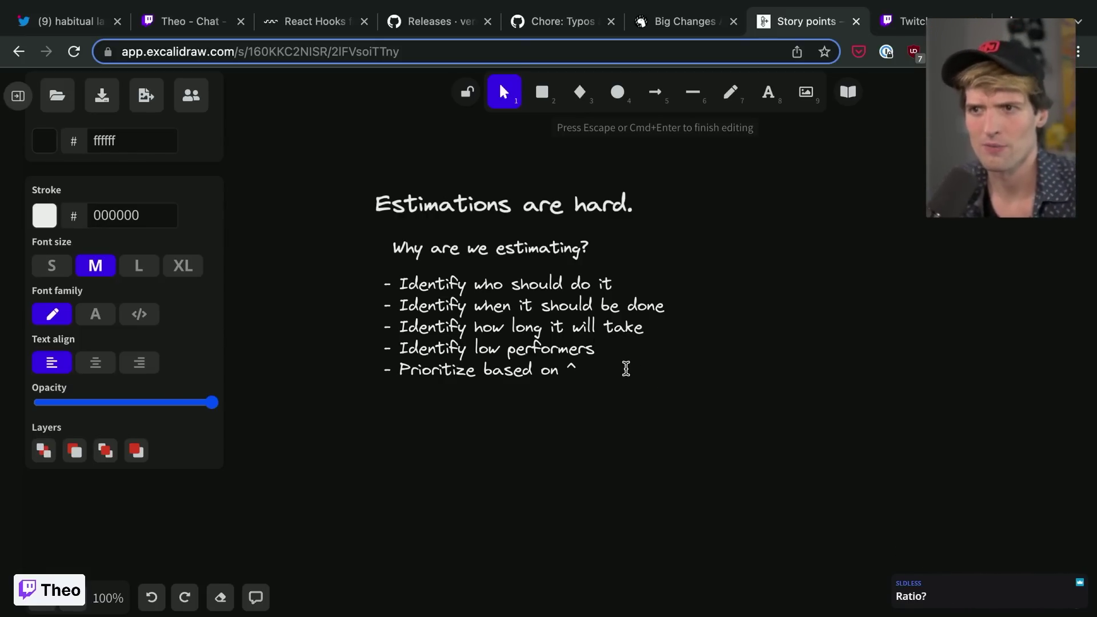
- Undo an accidental deletion of the bullet lines to restore the list
left_click_drag(614, 369, 350, 278)
key("BackSpace")
left_click(603, 465)
key("ctrl+z")
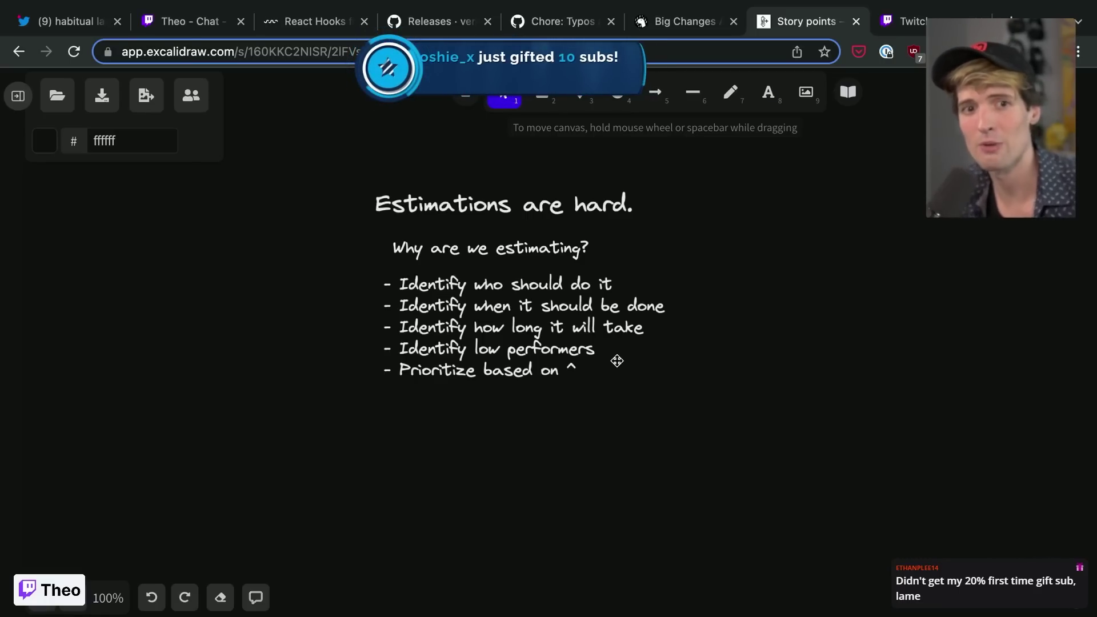
- Set up the Line tool with red c92a2a stroke and transparent background
double_click(603, 347)
left_click(583, 487)
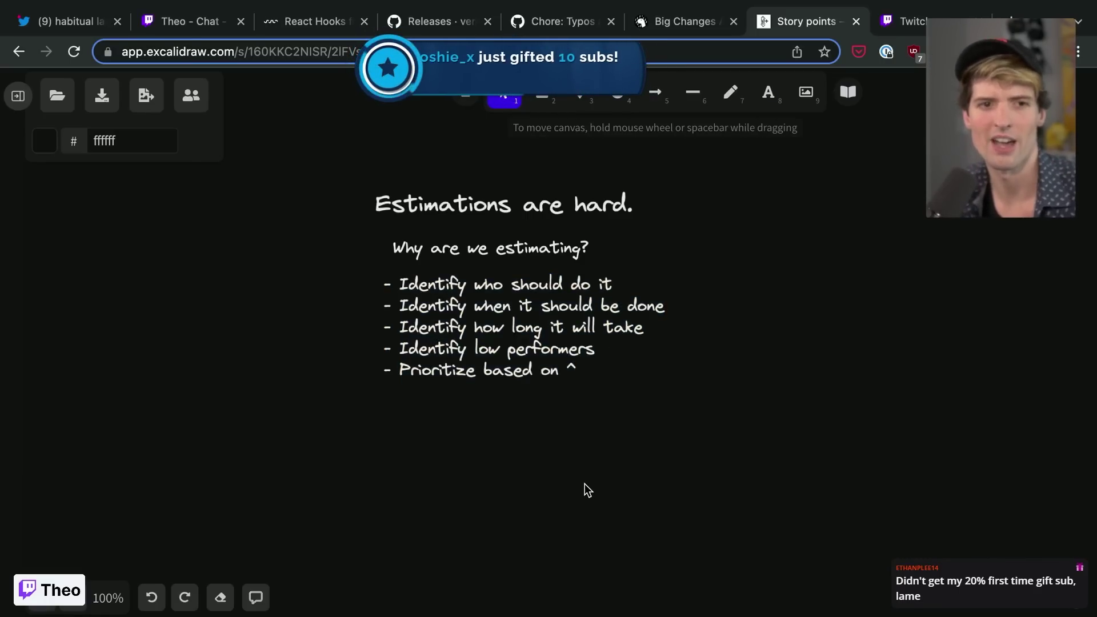
left_click(693, 91)
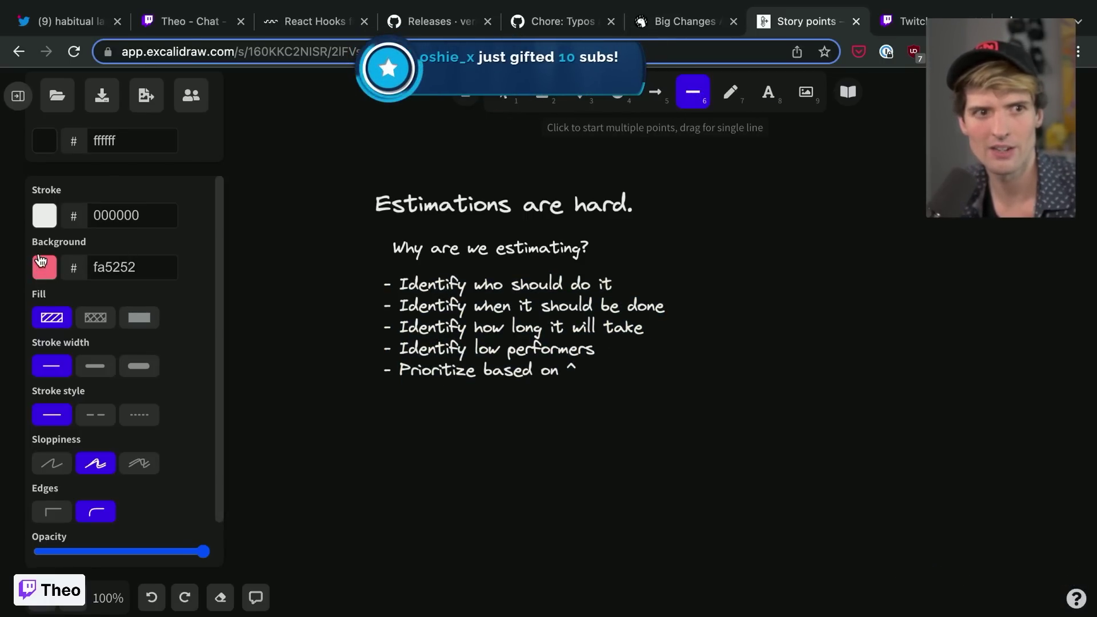
left_click(44, 266)
left_click(42, 334)
left_click(47, 305)
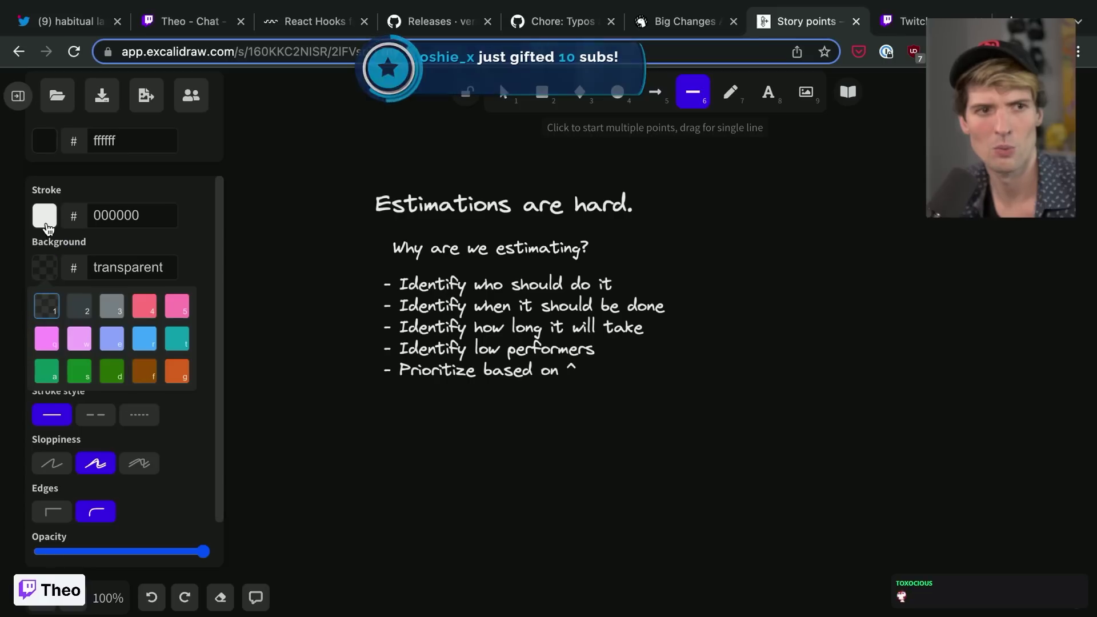
left_click(44, 215)
left_click(144, 253)
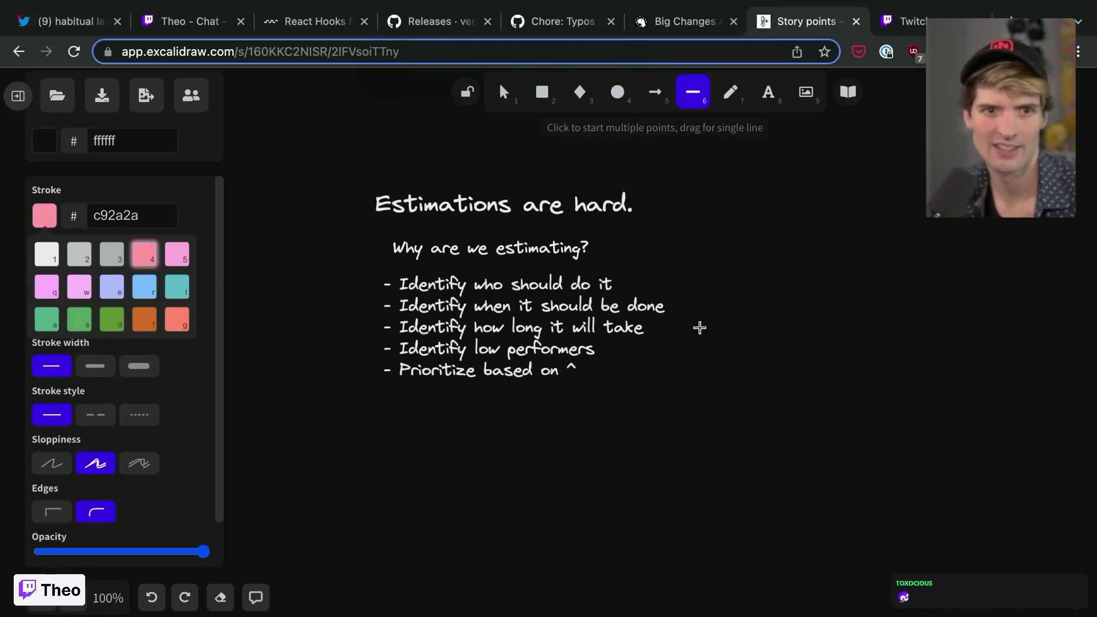
- Draw a line through 'Identify how long it will take' and trim both ends to fit
left_click_drag(742, 335, 325, 327)
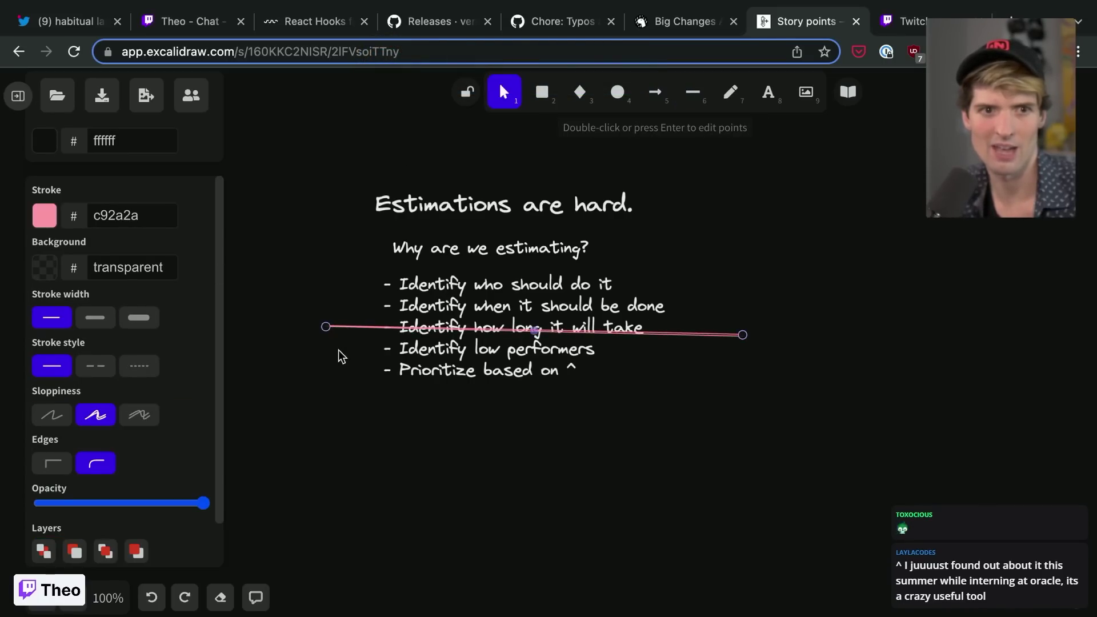
left_click_drag(706, 336, 727, 343)
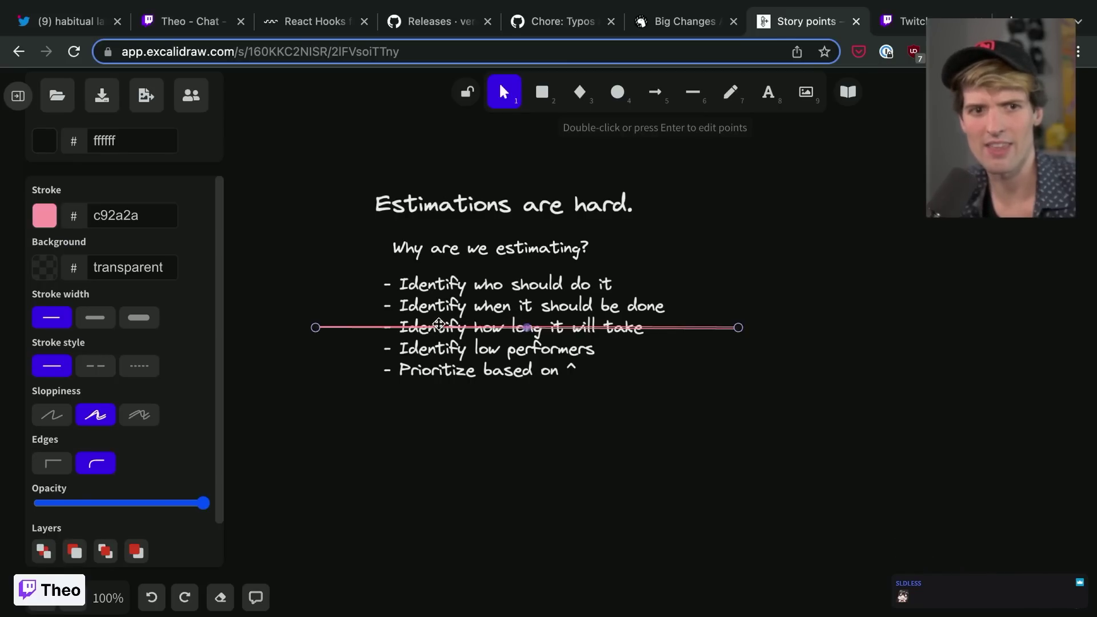
left_click_drag(317, 331, 372, 334)
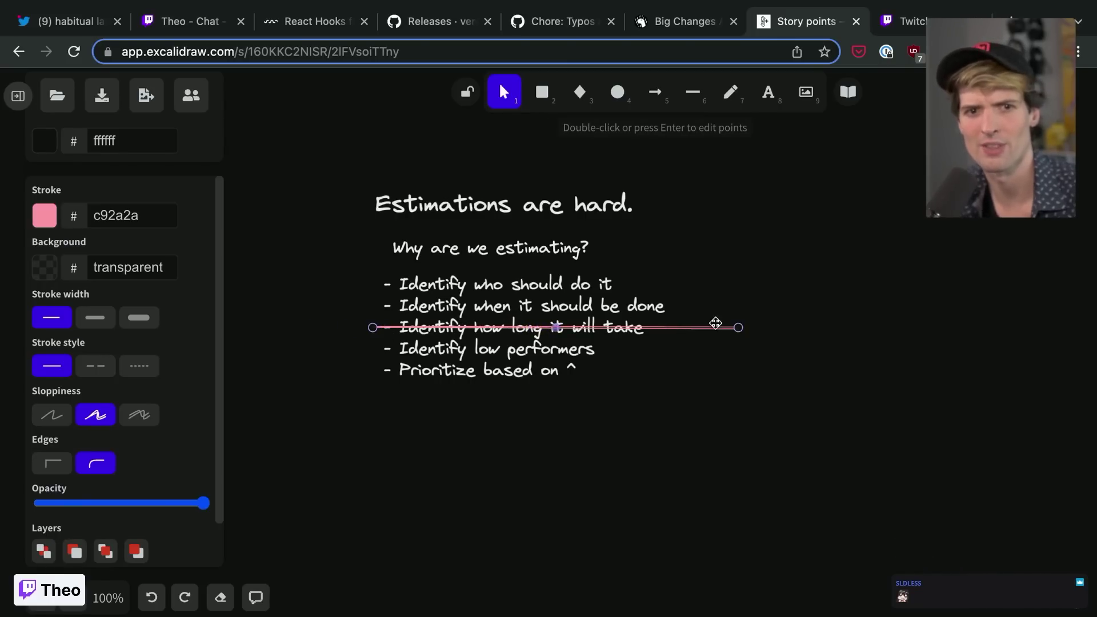
left_click_drag(738, 331, 699, 330)
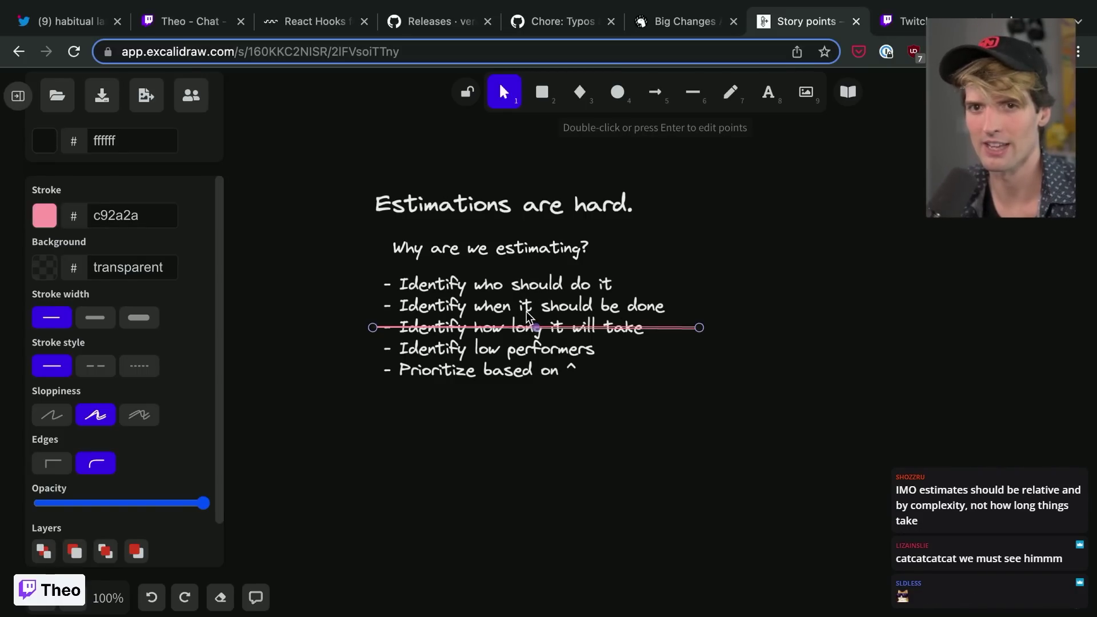
- Type the headings Complexity, Time and Confidence in light extra-large text below the list
scroll(485, 297, "right", 2)
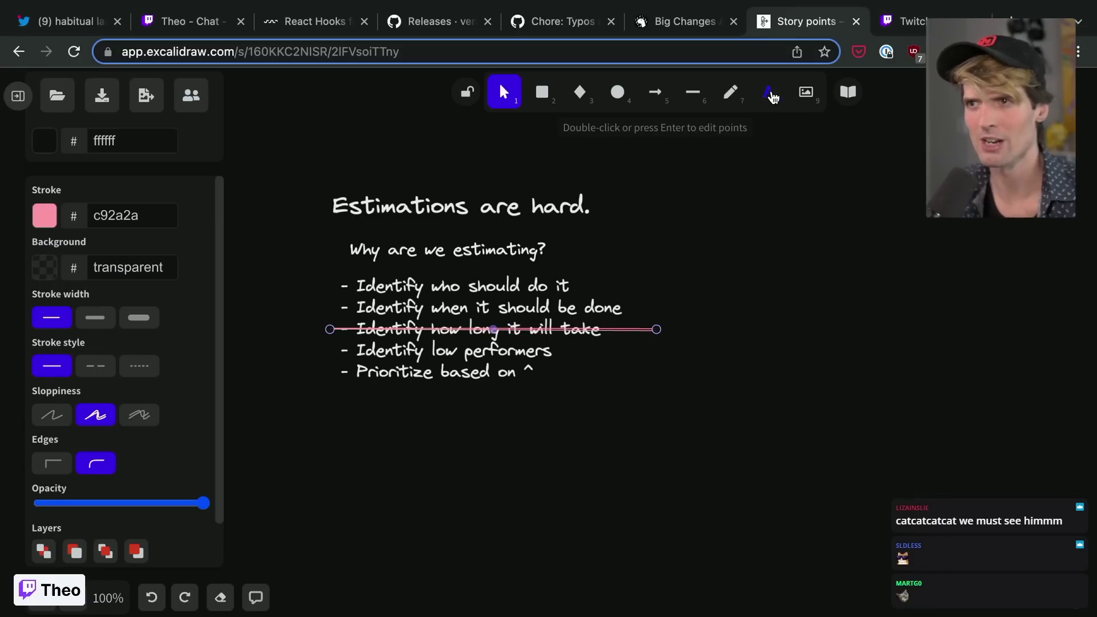
left_click(769, 94)
left_click(45, 215)
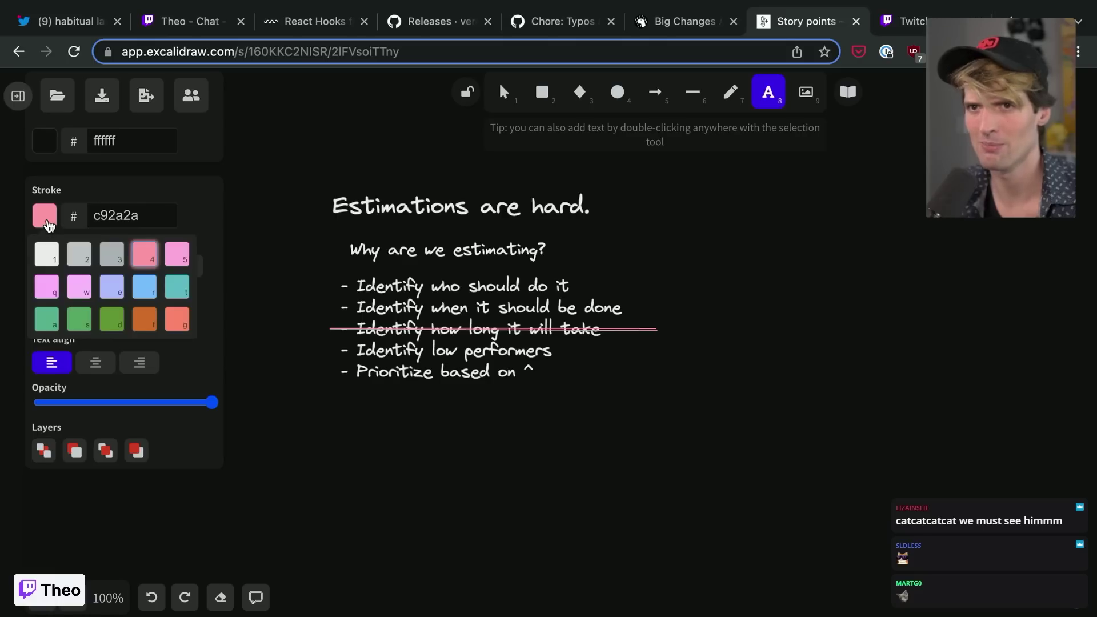
left_click(48, 254)
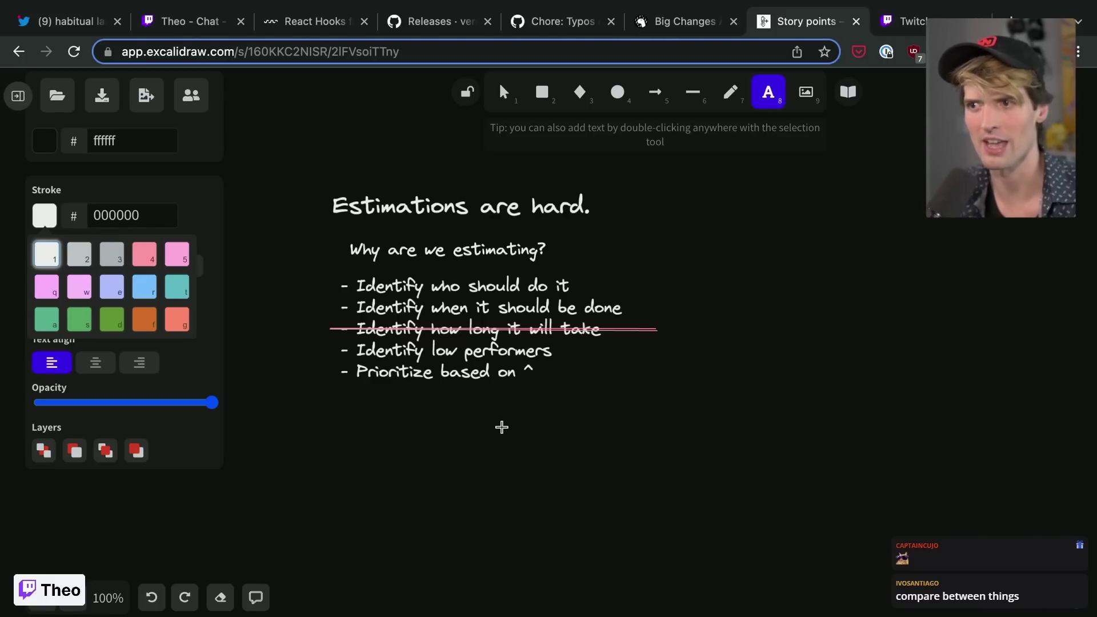
left_click(304, 453)
type("c")
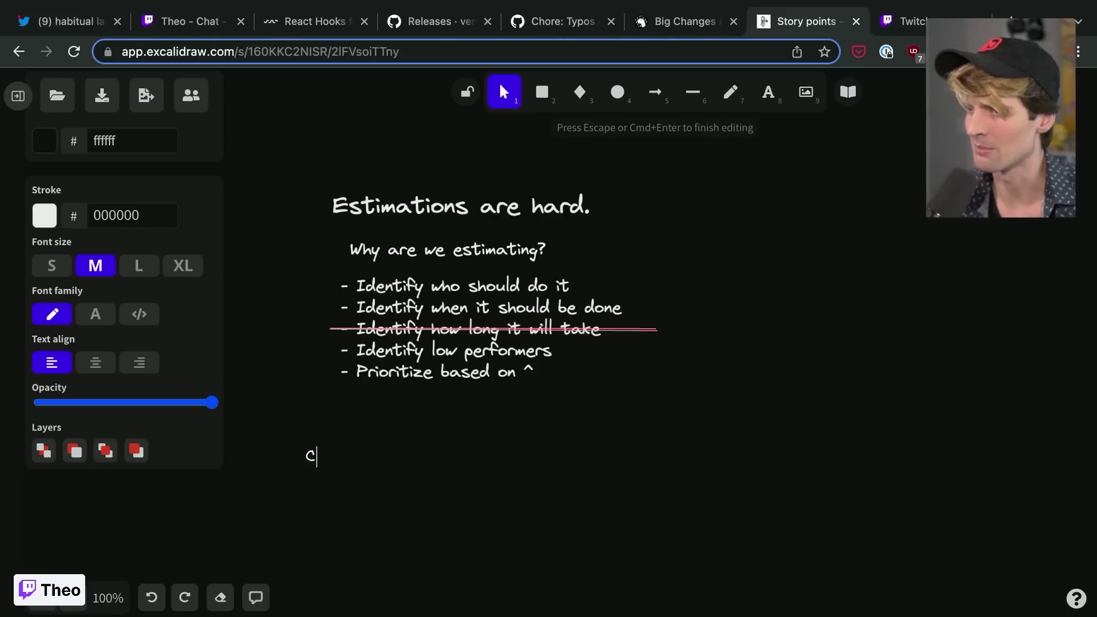
type("omplexity     Time.     Confidence")
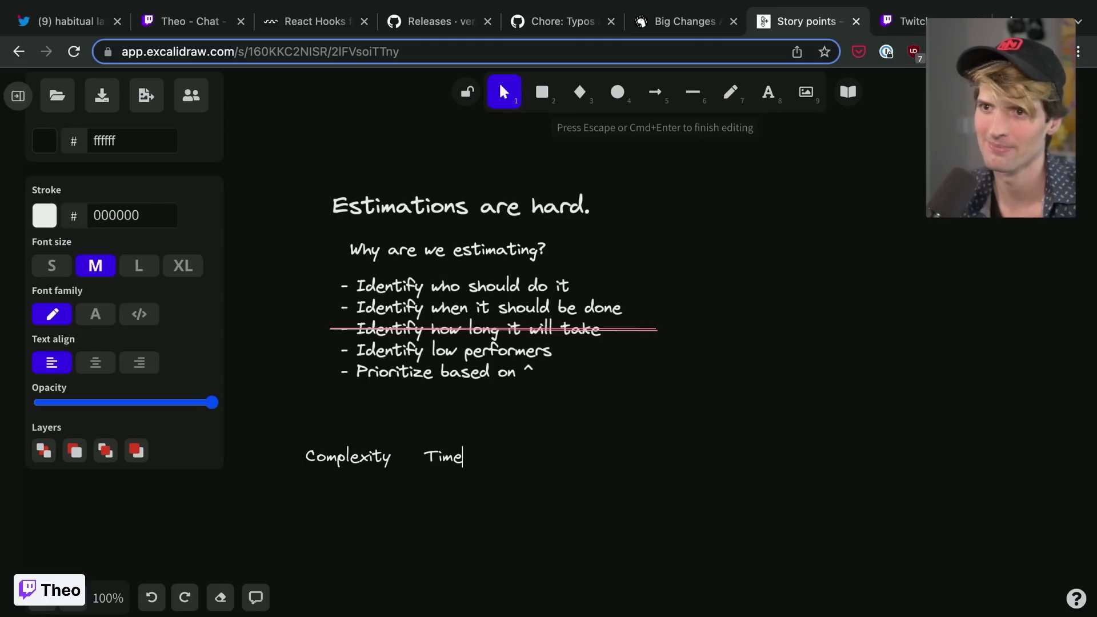
key("BackSpace")
key("Escape")
key("super+shift+period")
key("super+shift+period")
scroll(345, 421, "down", 2)
key("t")
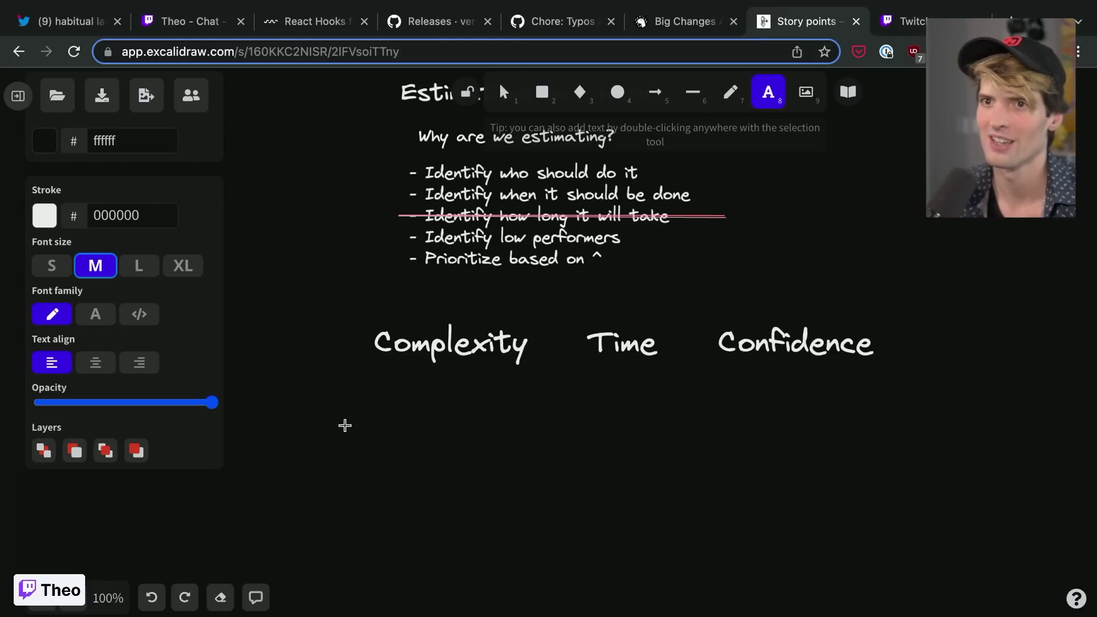
- Add the centre-aligned description 'How "hard" is this thing to do?' under Complexity
left_click(357, 380)
type("How \"h")
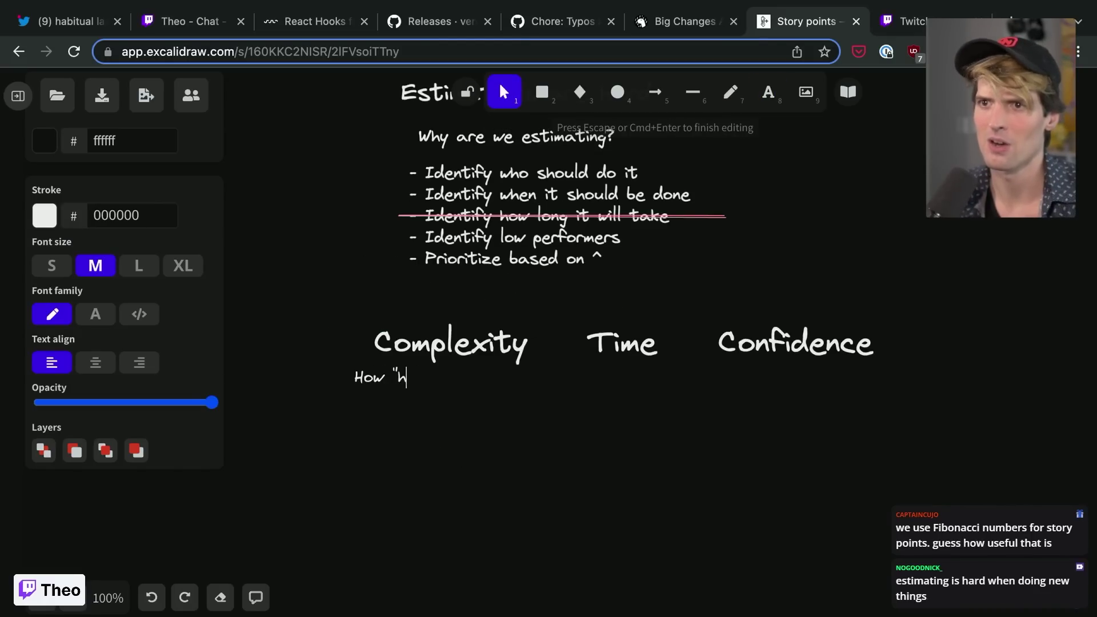
type("ard\" is this")
key("Return")
type("thing to do?")
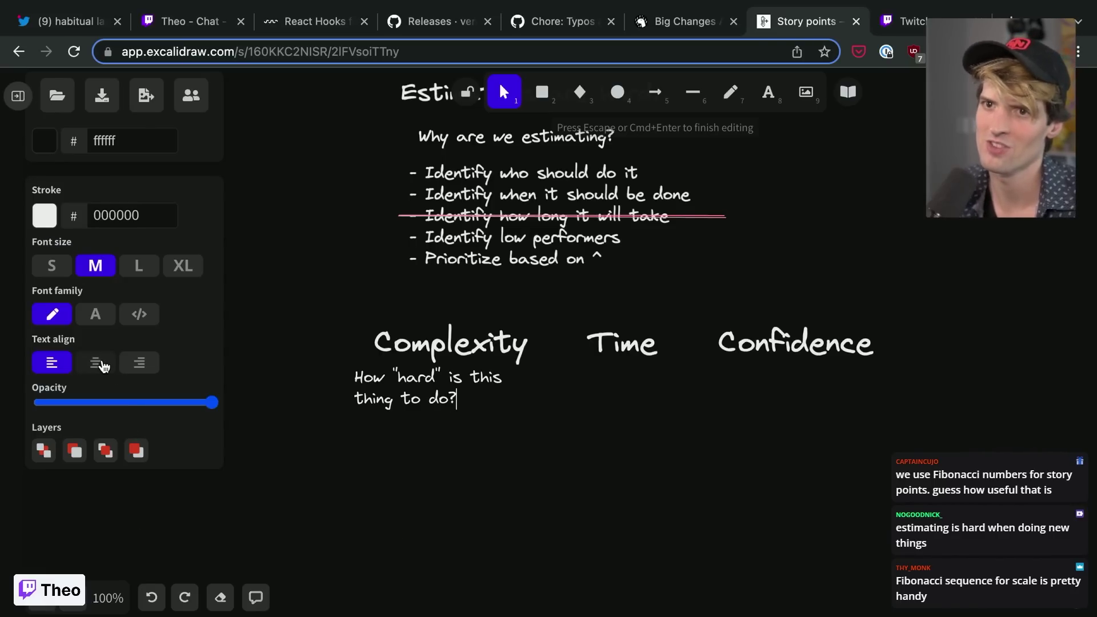
left_click(96, 363)
left_click(422, 485)
left_click_drag(415, 385, 434, 388)
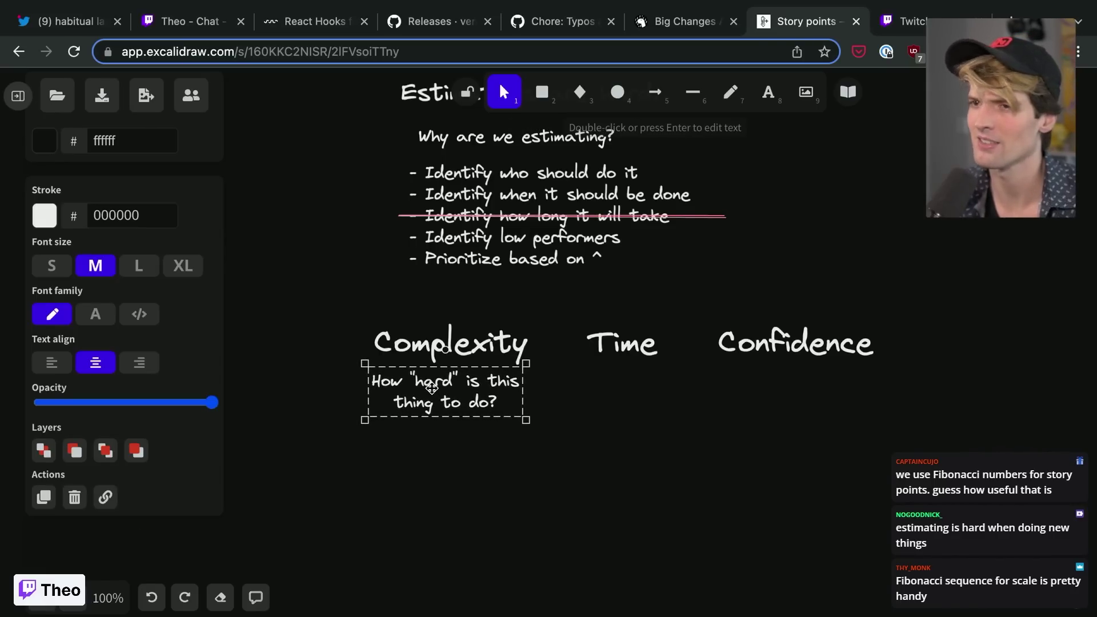
left_click(425, 438)
left_click(769, 93)
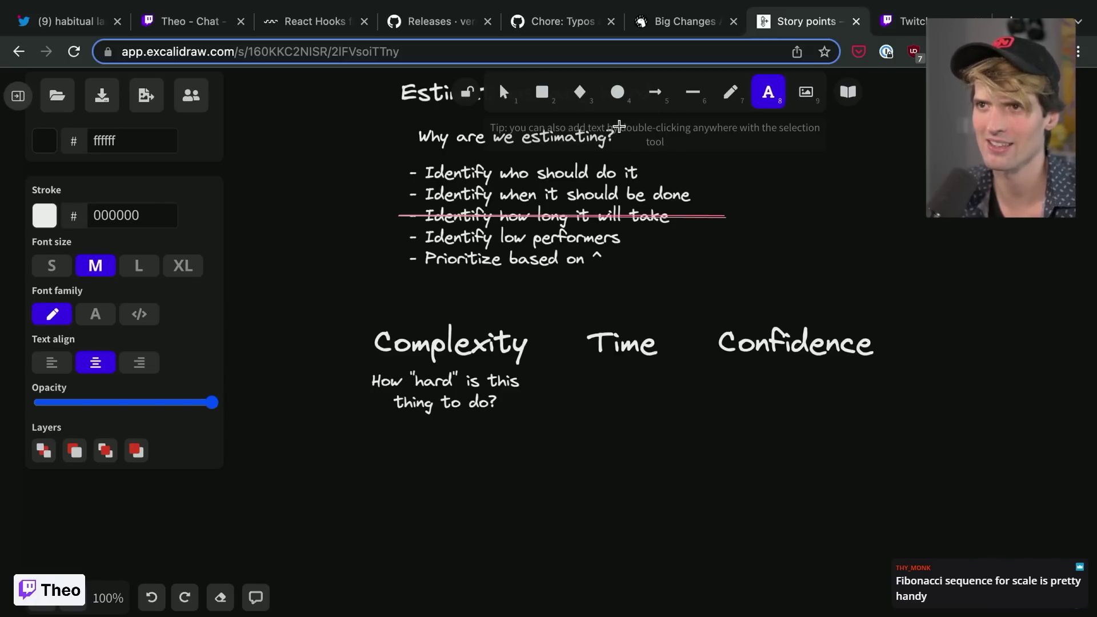
left_click(504, 93)
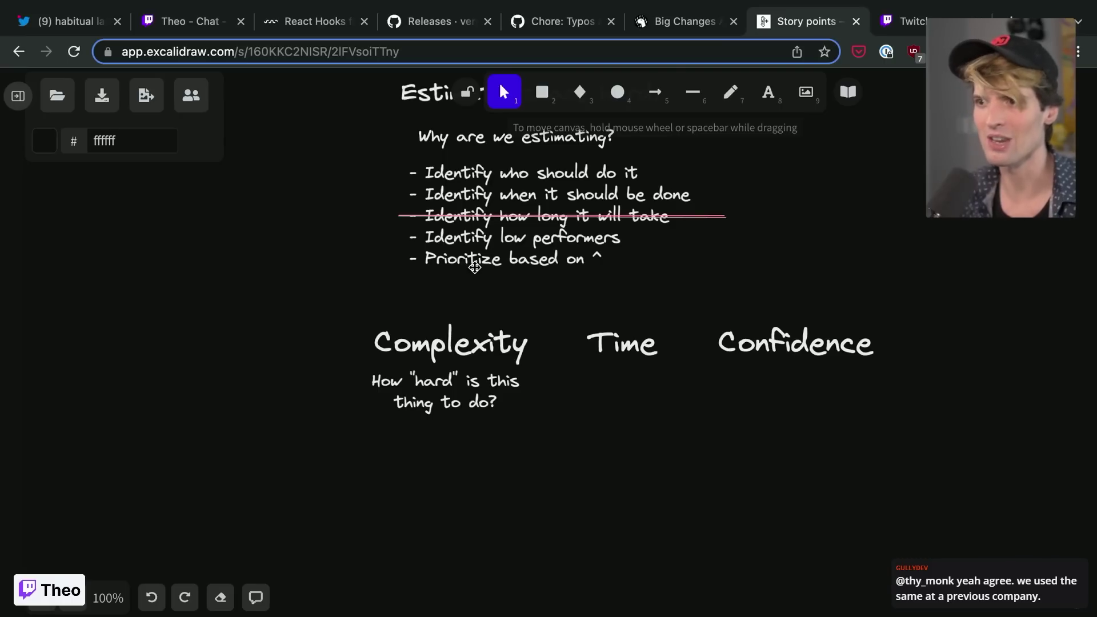
- Try renaming Complexity to 'Specialization', then undo back to Complexity
double_click(402, 336)
double_click(430, 336)
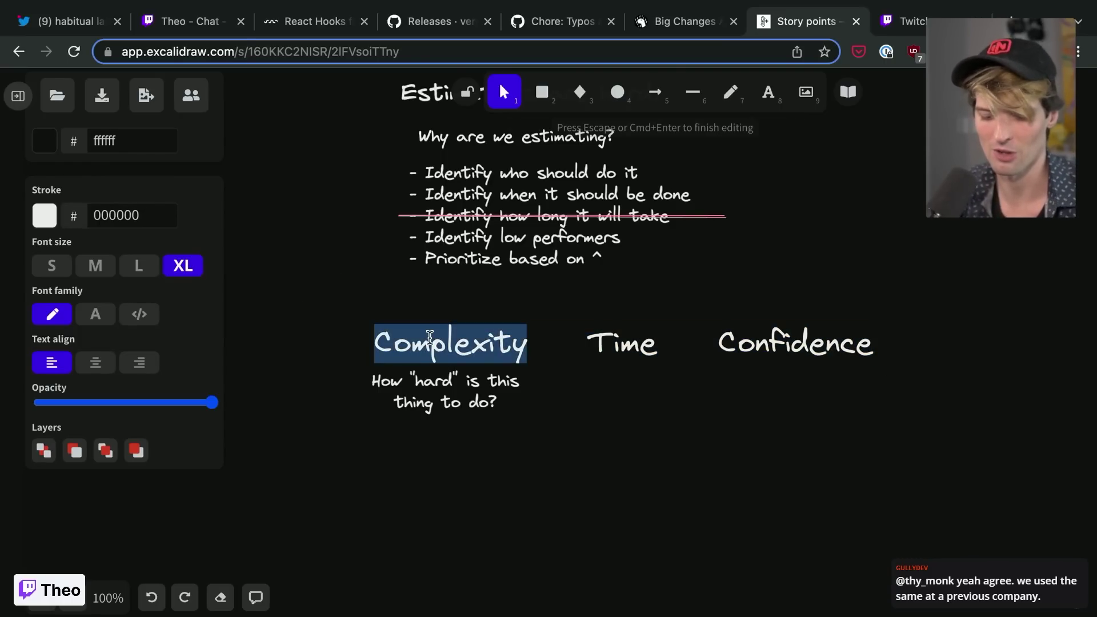
type("Speciali")
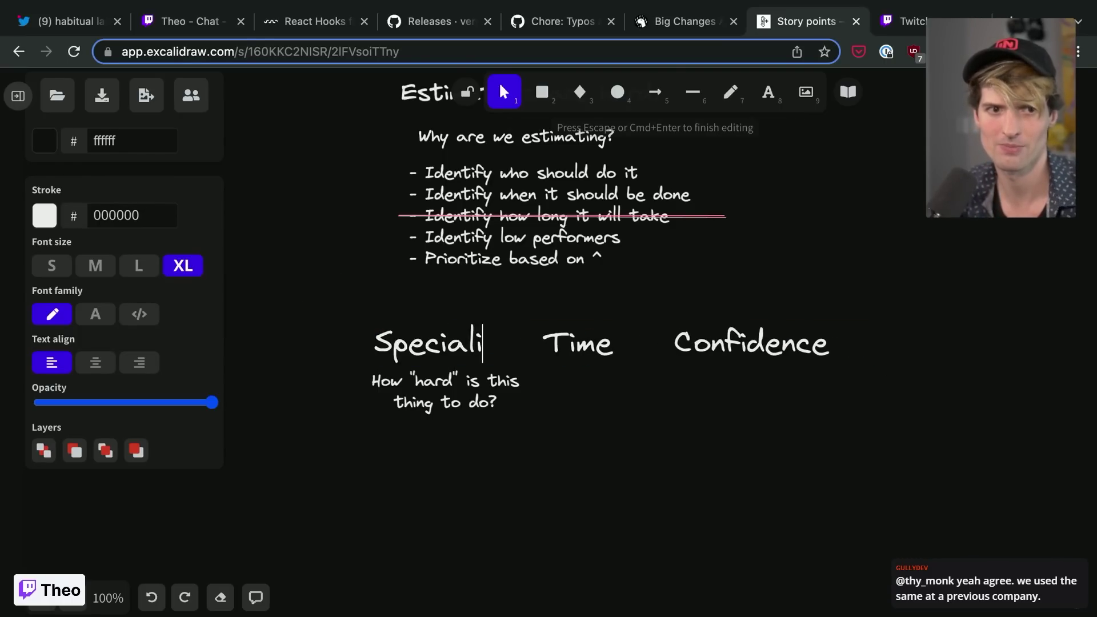
type("zation")
key("BackSpace")
key("BackSpace")
key("BackSpace")
key("BackSpace")
key("BackSpace")
key("BackSpace")
key("BackSpace")
key("BackSpace")
key("BackSpace")
key("BackSpace")
key("BackSpace")
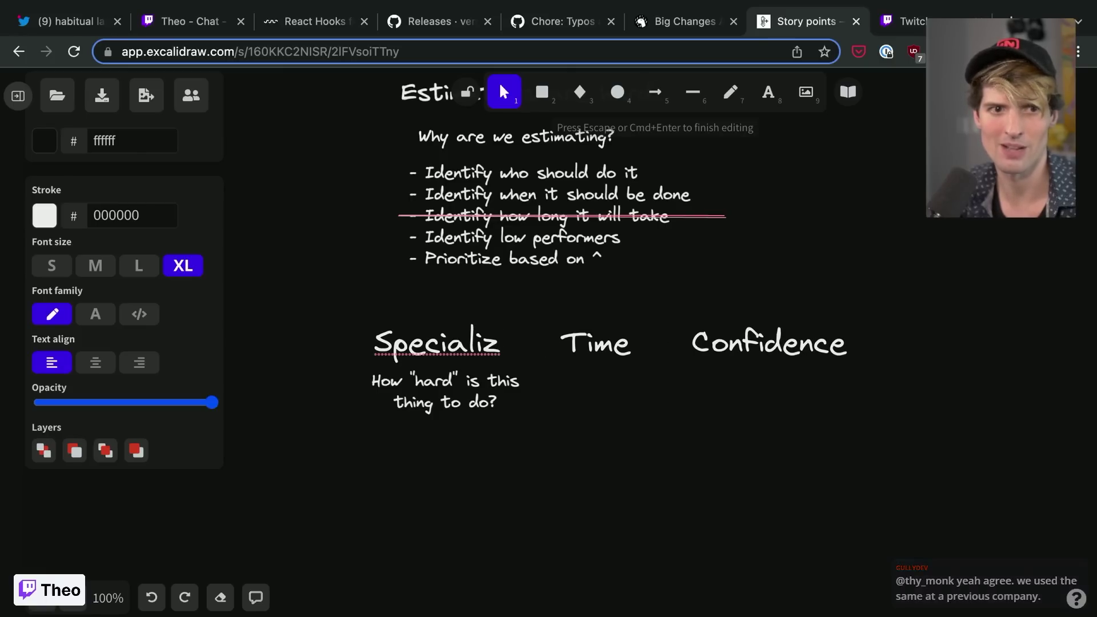
key("BackSpace")
key("BackSpace")
key("super+z")
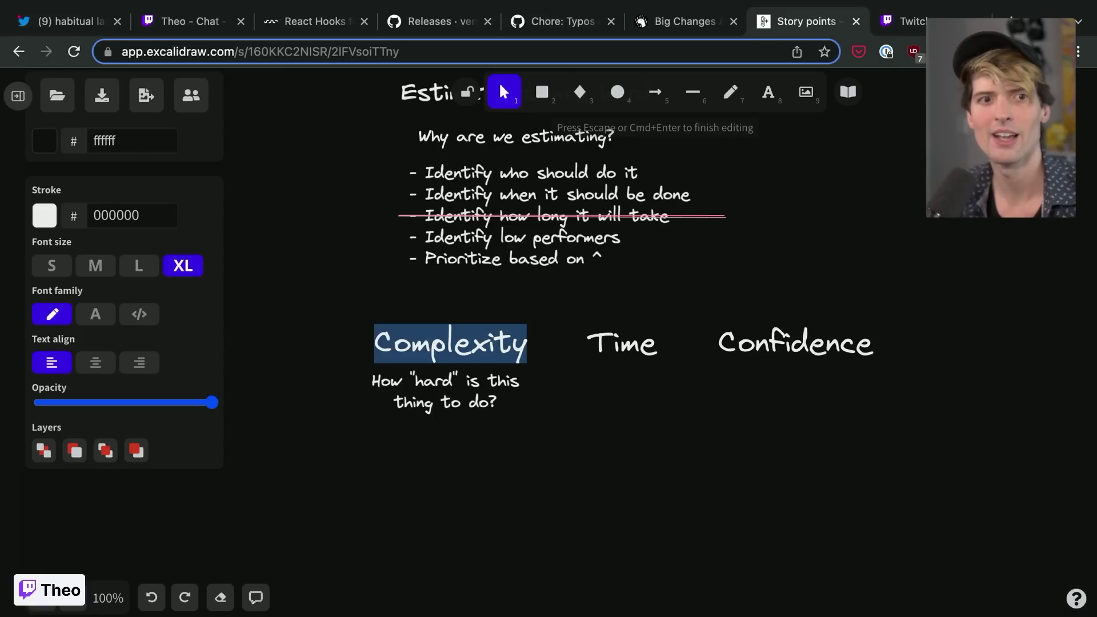
left_click(461, 444)
- Select the Complexity description and duplicate it with Ctrl+D
left_click(449, 386)
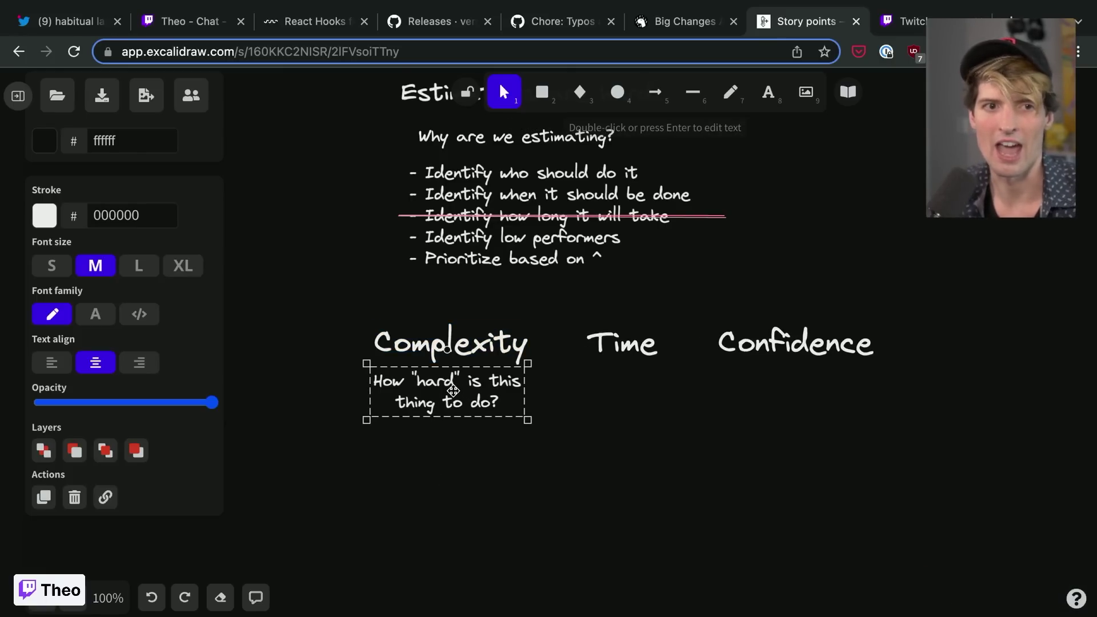
left_click(434, 337)
left_click(442, 458)
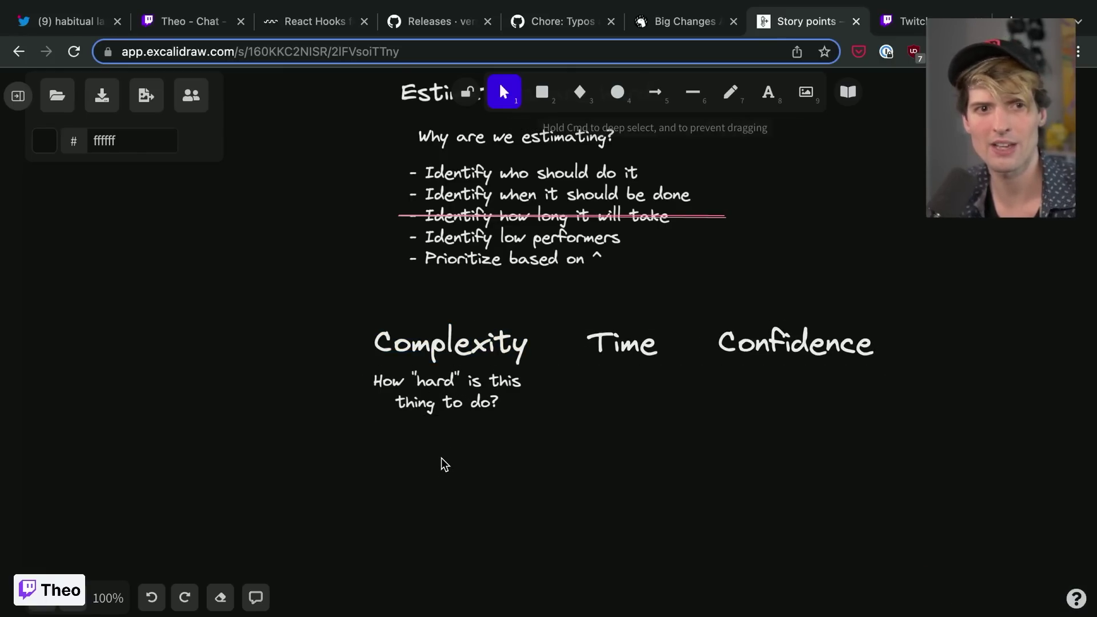
left_click(458, 394)
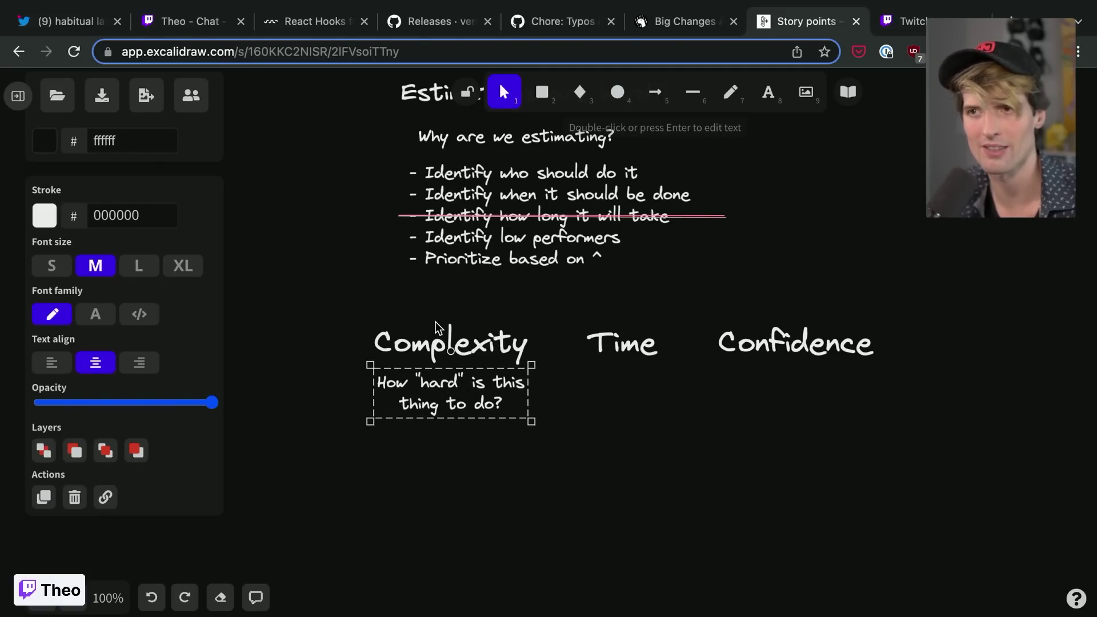
key("super+d")
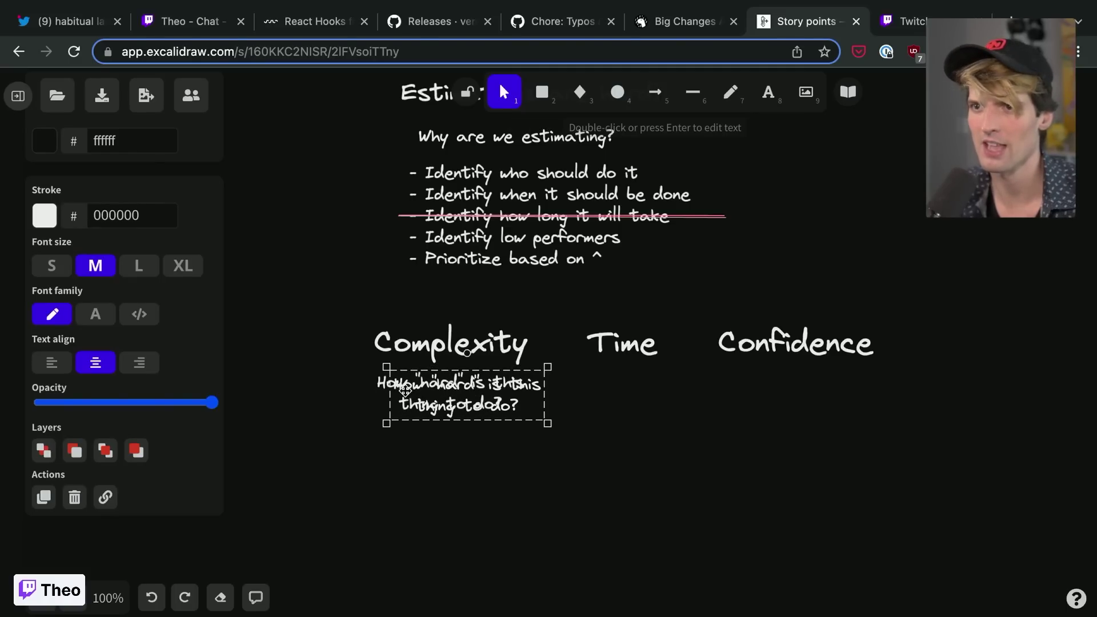
- Move the copy under Time and rewrite it as 'How long do we think this will/should be worked on?'
left_click_drag(468, 398, 657, 400)
key("Return")
type("How long do")
key("Return")
type("we ")
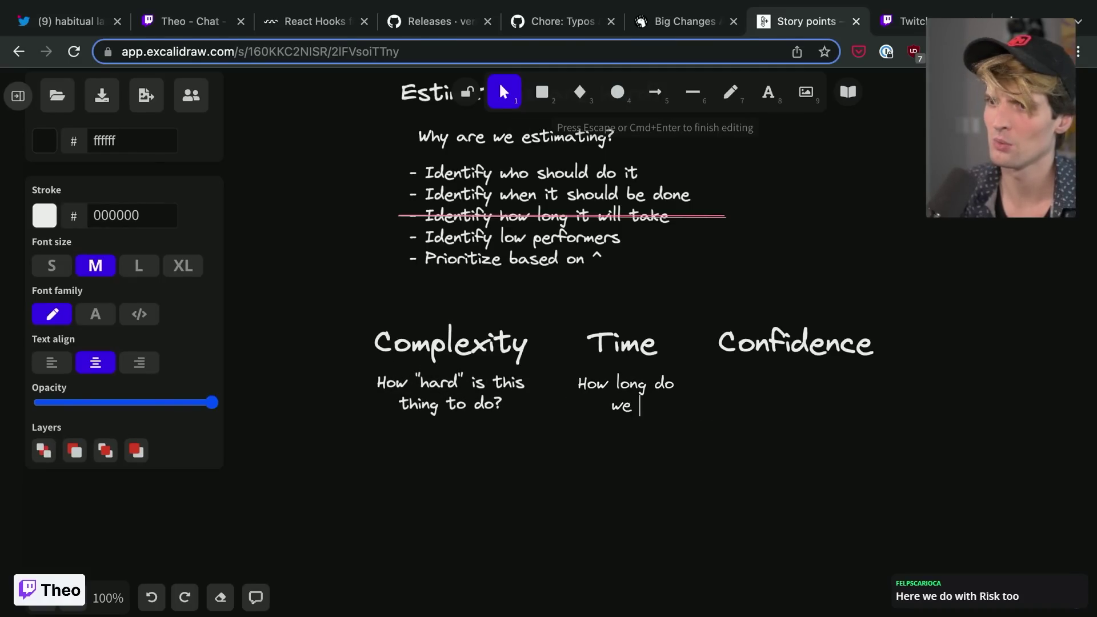
type("think this")
key("Return")
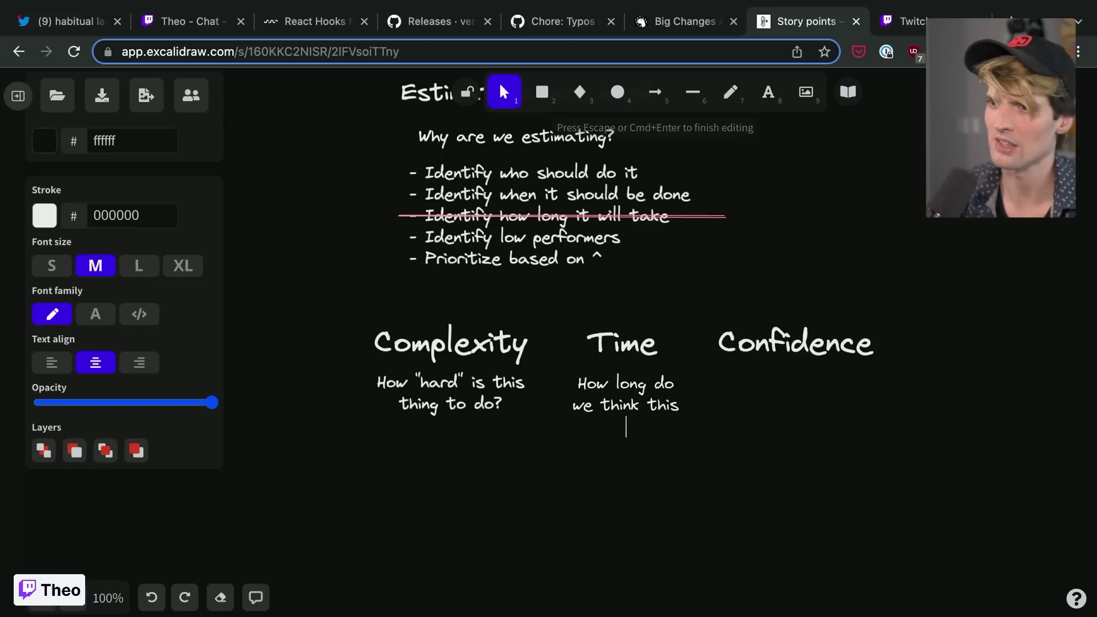
type("will/should be")
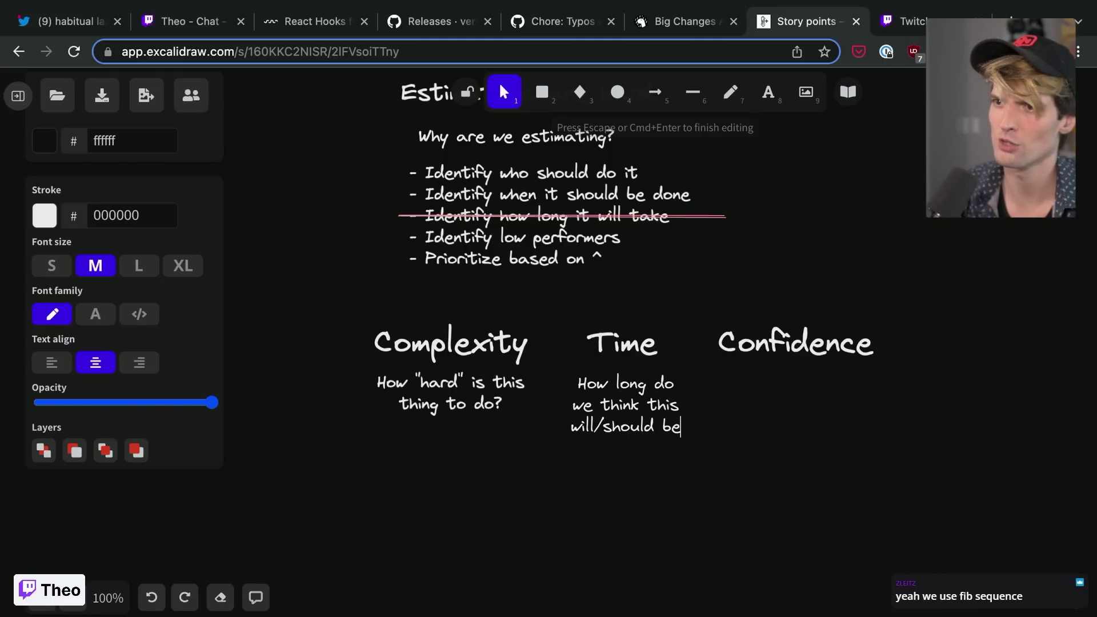
key("Return")
type("worked on?")
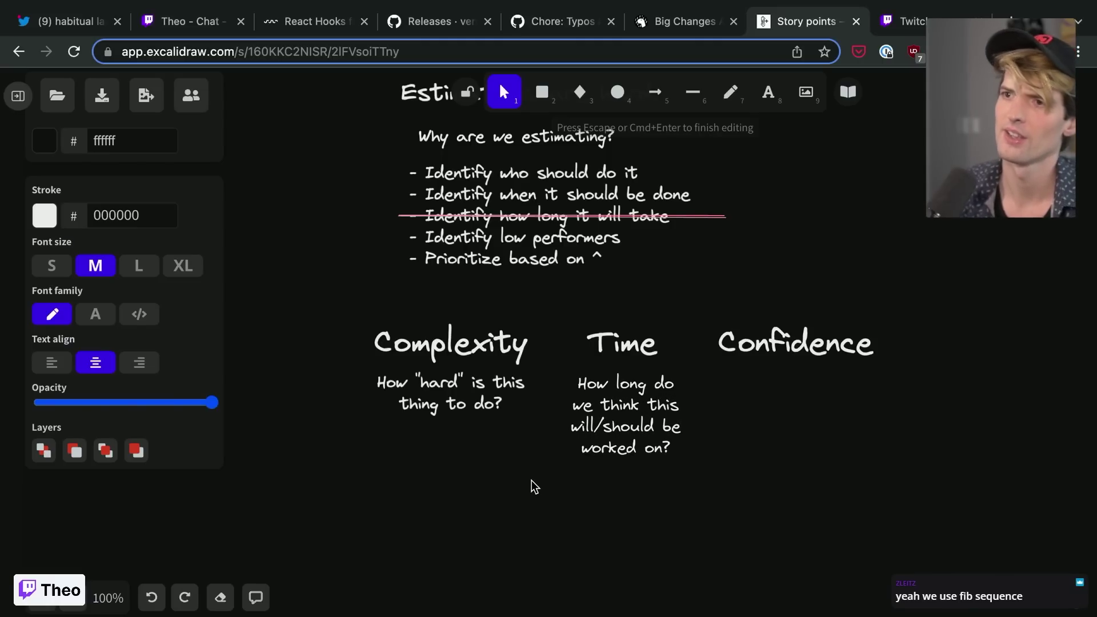
- Nudge the Time description up slightly and select the whole Time column
left_click(531, 484)
left_click_drag(636, 418, 635, 415)
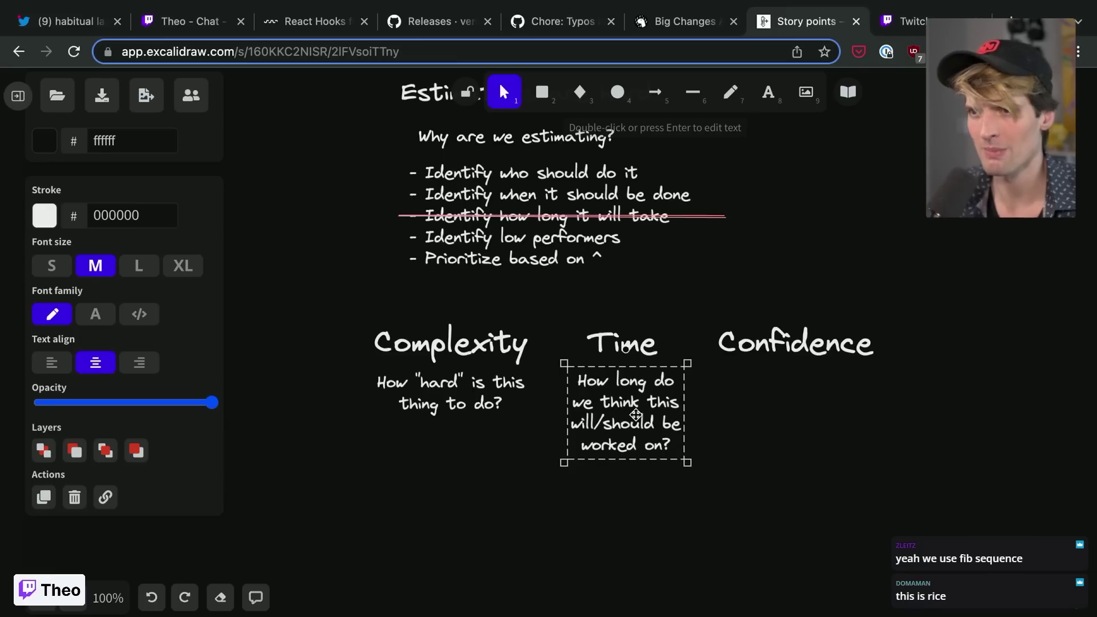
left_click(610, 344)
left_click_drag(733, 533, 519, 505)
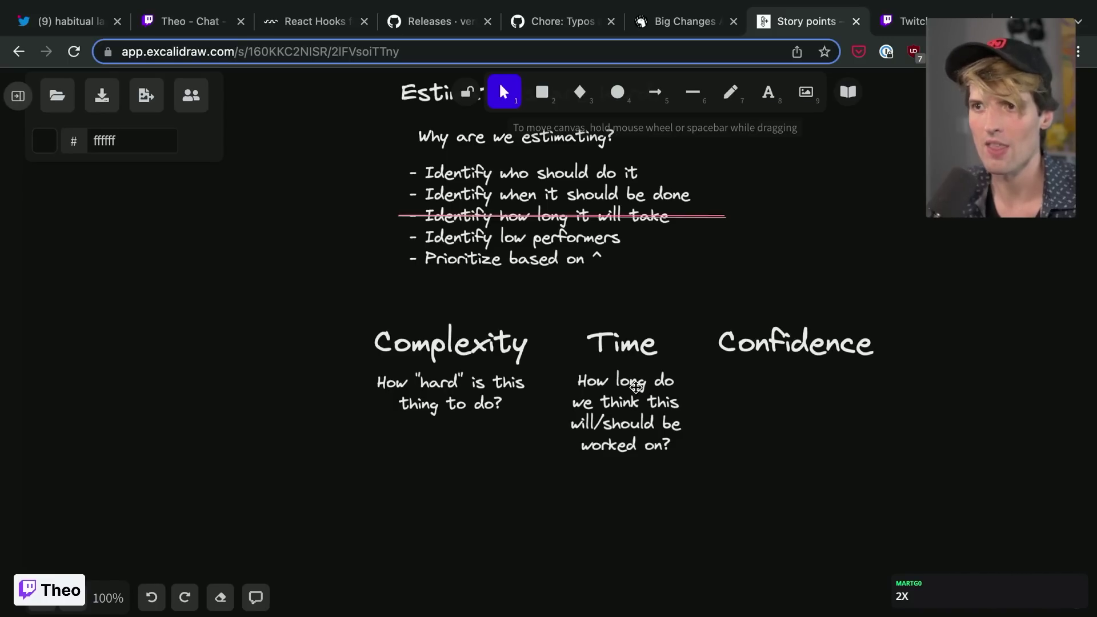
- Copy the Time description under Confidence and retype it as 'What are the chances that Complexity or Time were wrong?'
left_click(602, 433)
left_click_drag(602, 433, 786, 421)
double_click(786, 421)
type("Wha")
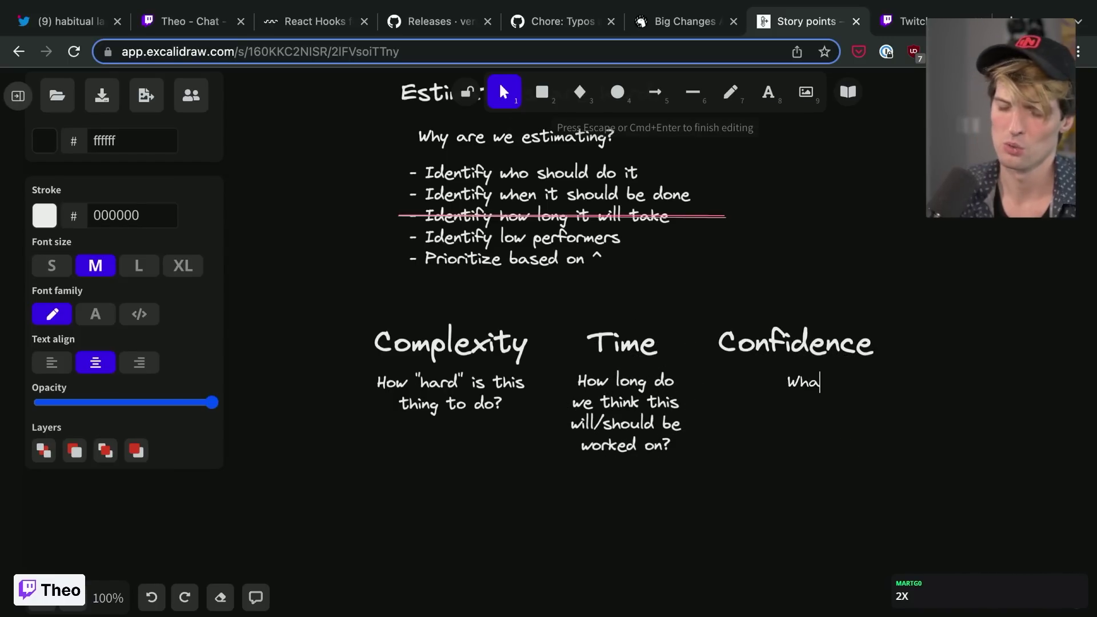
type("t are the chan")
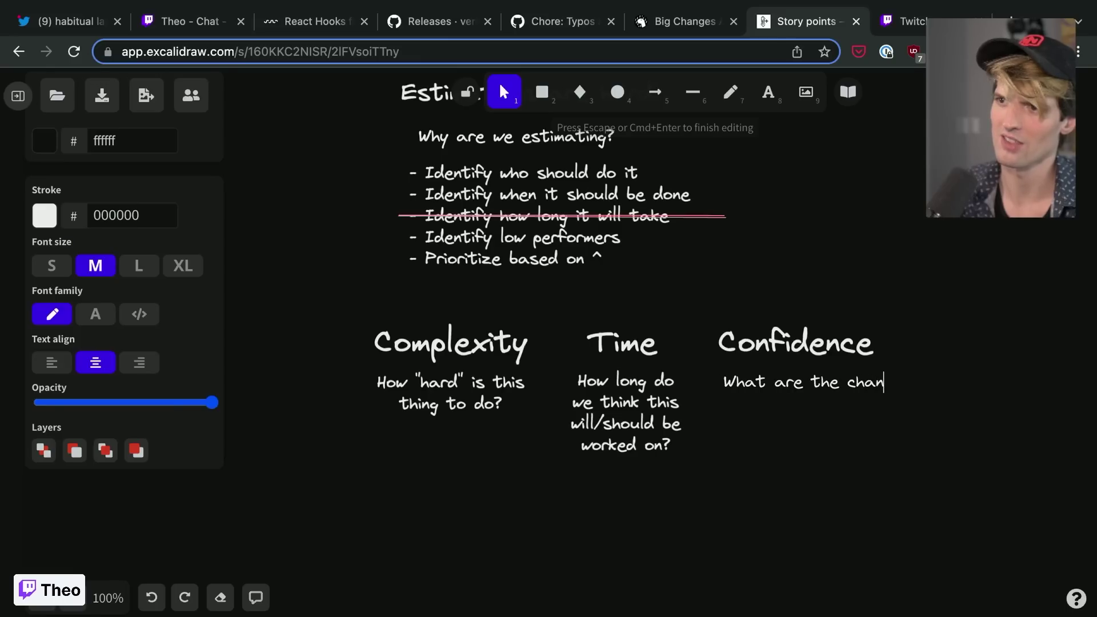
key("BackSpace")
key("BackSpace")
key("BackSpace")
key("BackSpace")
key("Return")
type("chances that")
key("Return")
type("Complexity or")
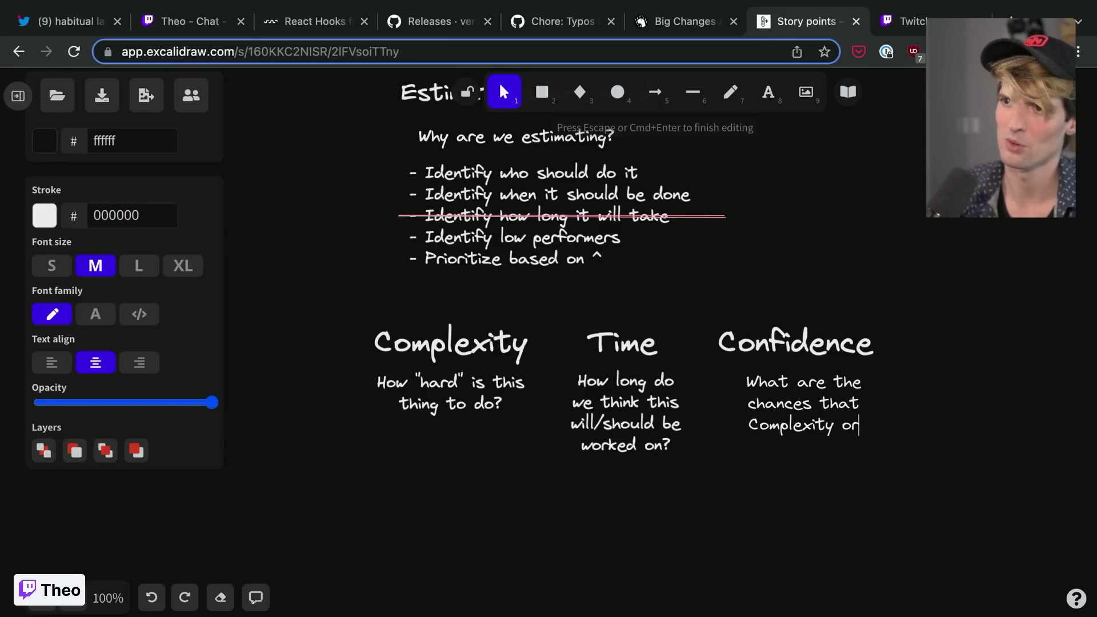
key("Return")
type("Time")
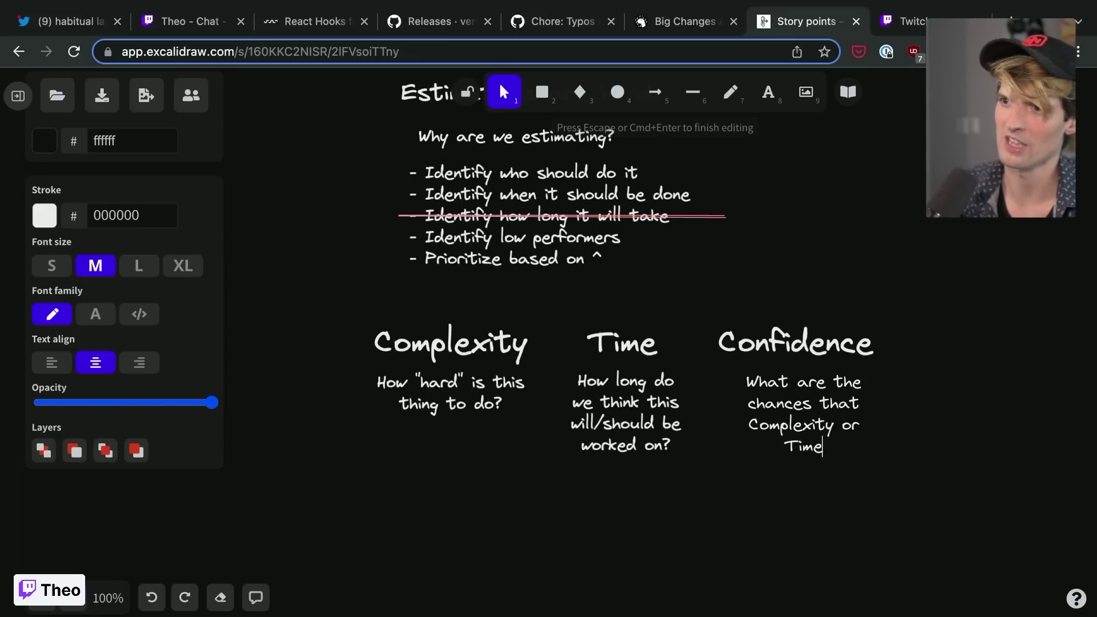
type(" were wrong?")
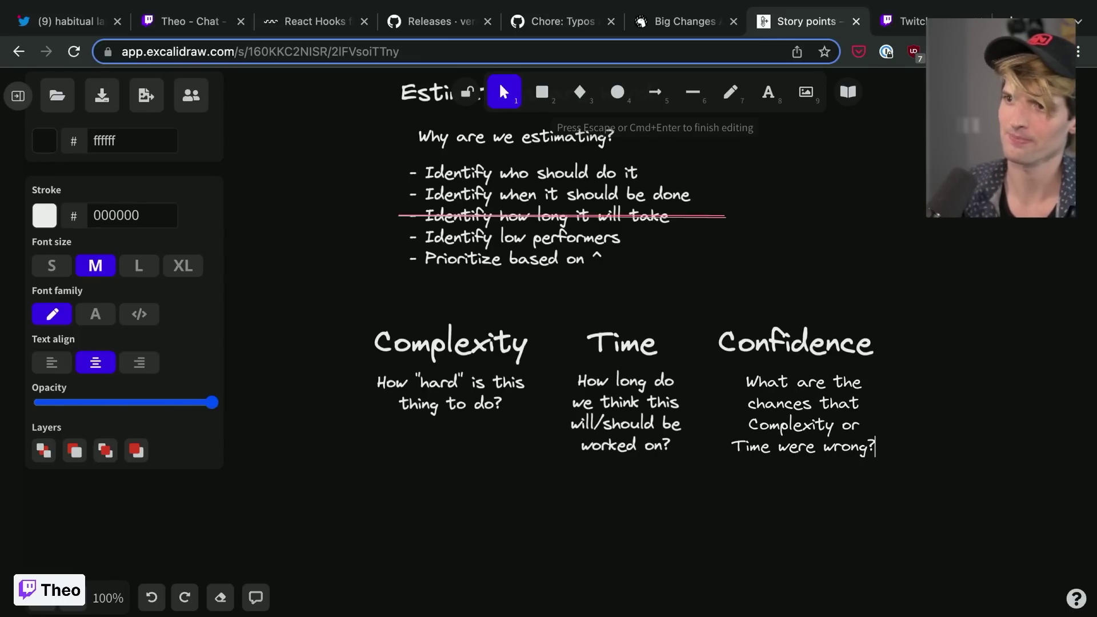
left_click(708, 513)
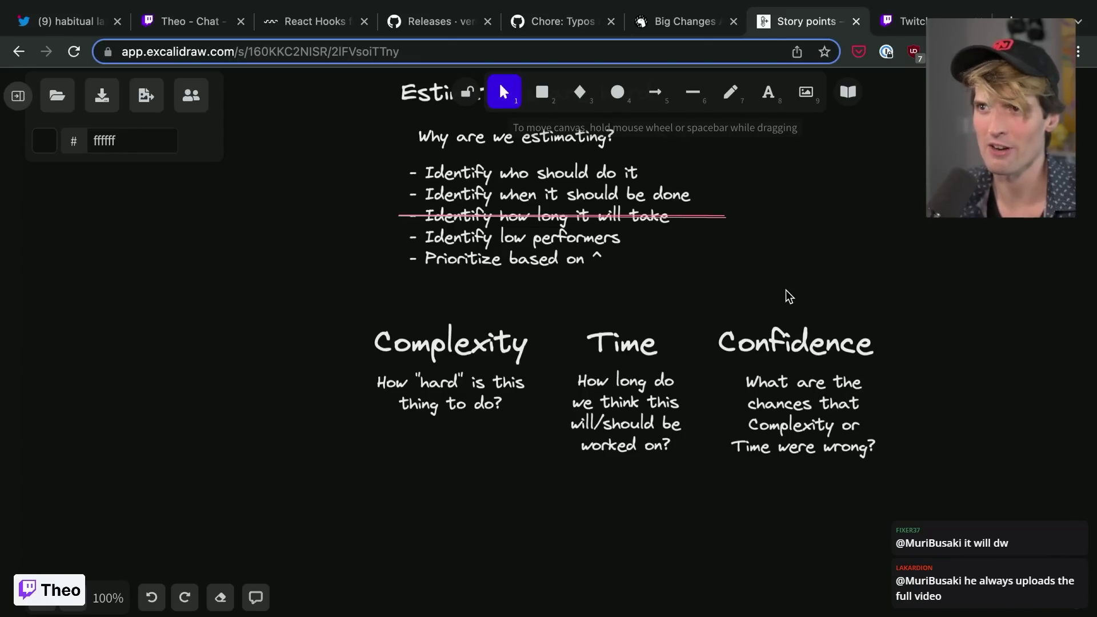
- Nudge the Confidence description slightly up and to the left
left_click_drag(909, 489, 696, 287)
left_click(1049, 376)
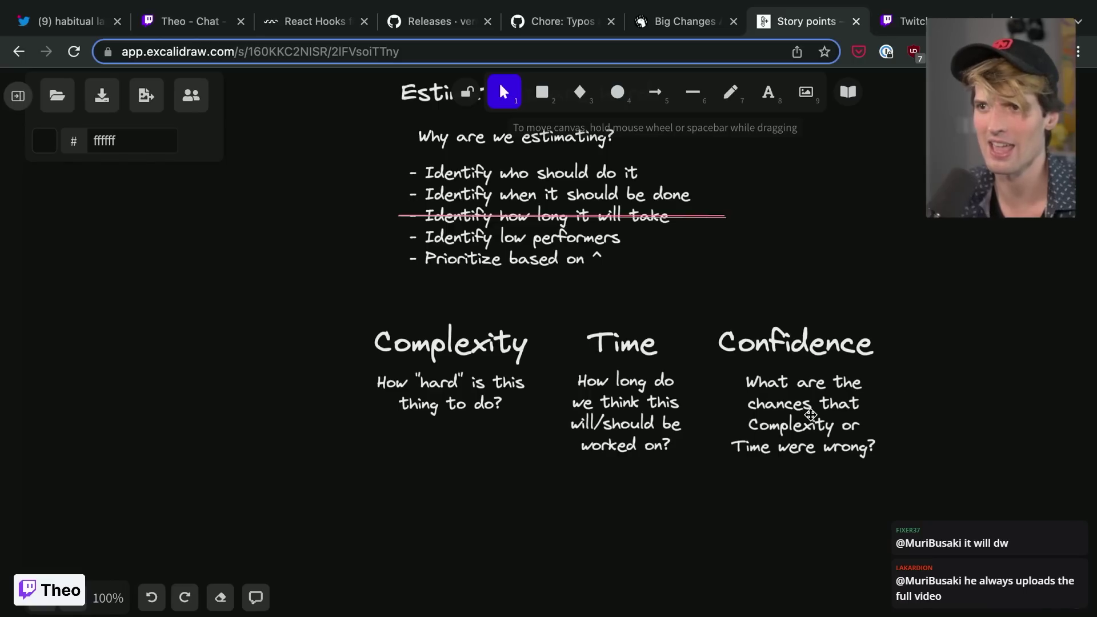
left_click_drag(811, 414, 801, 411)
left_click(755, 496)
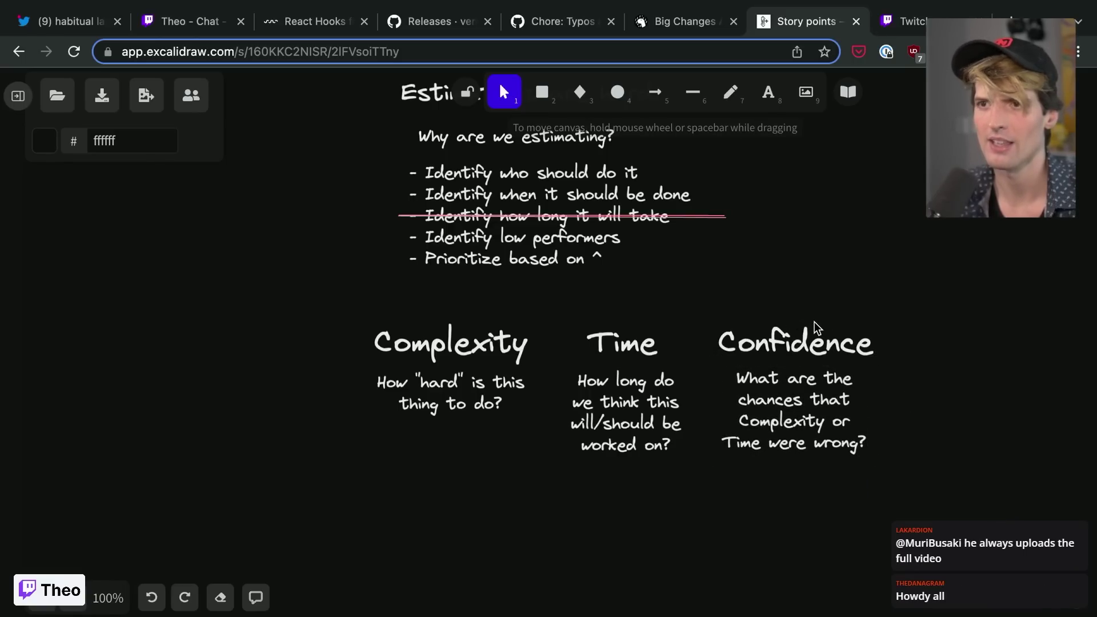
- Write '- Display voice levels in pre-call view' below the columns and shift it up-left
scroll(813, 322, "down", 5)
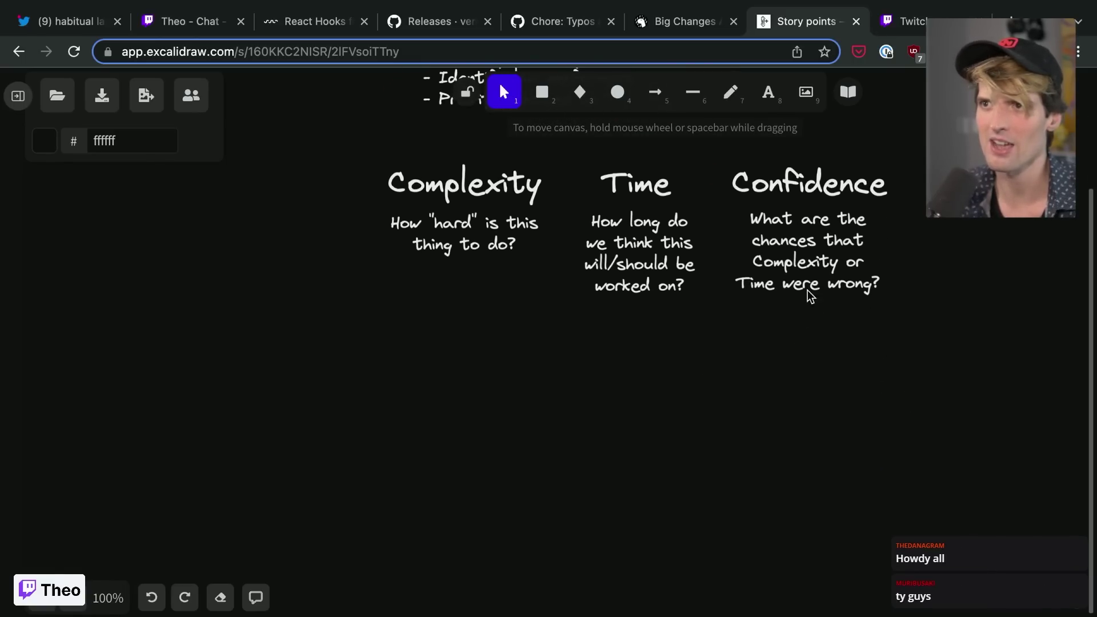
left_click(768, 93)
left_click(318, 390)
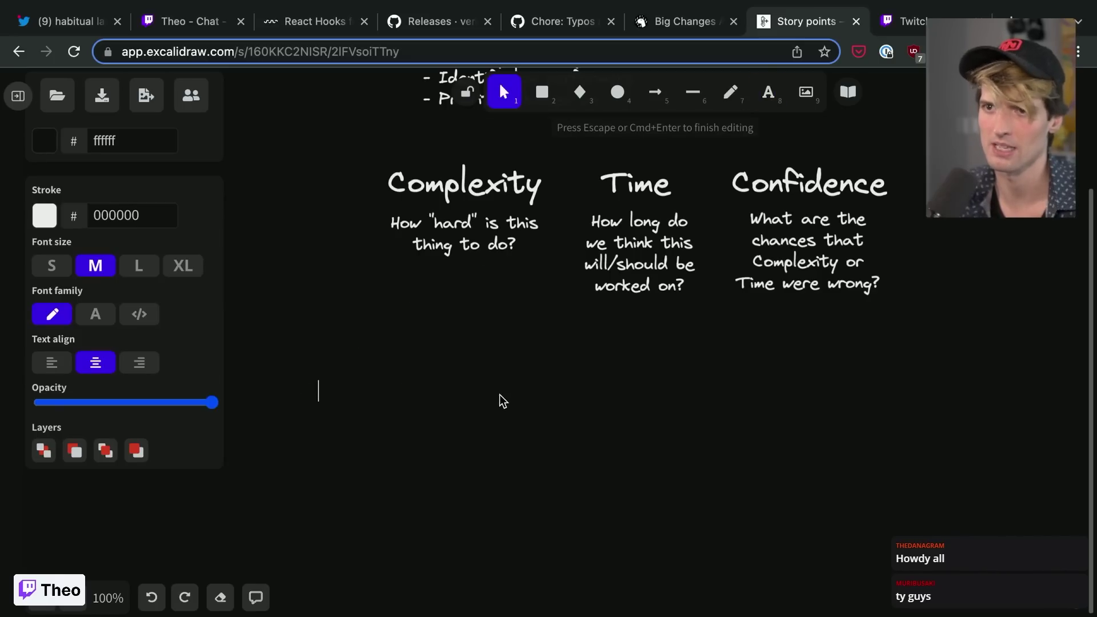
type("- Display")
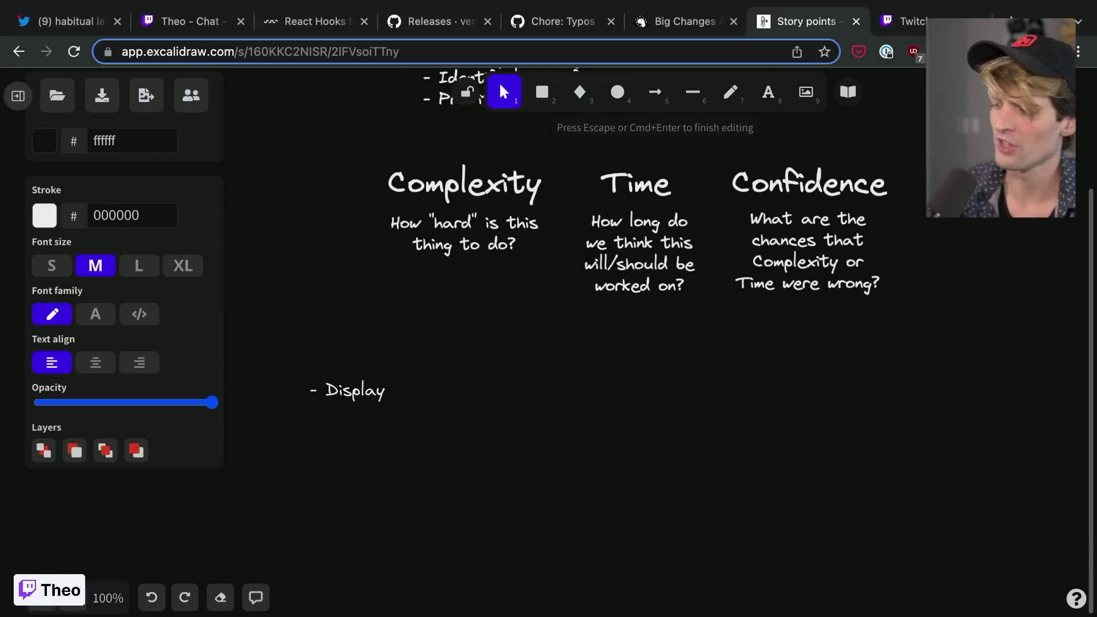
type(" voice levels ")
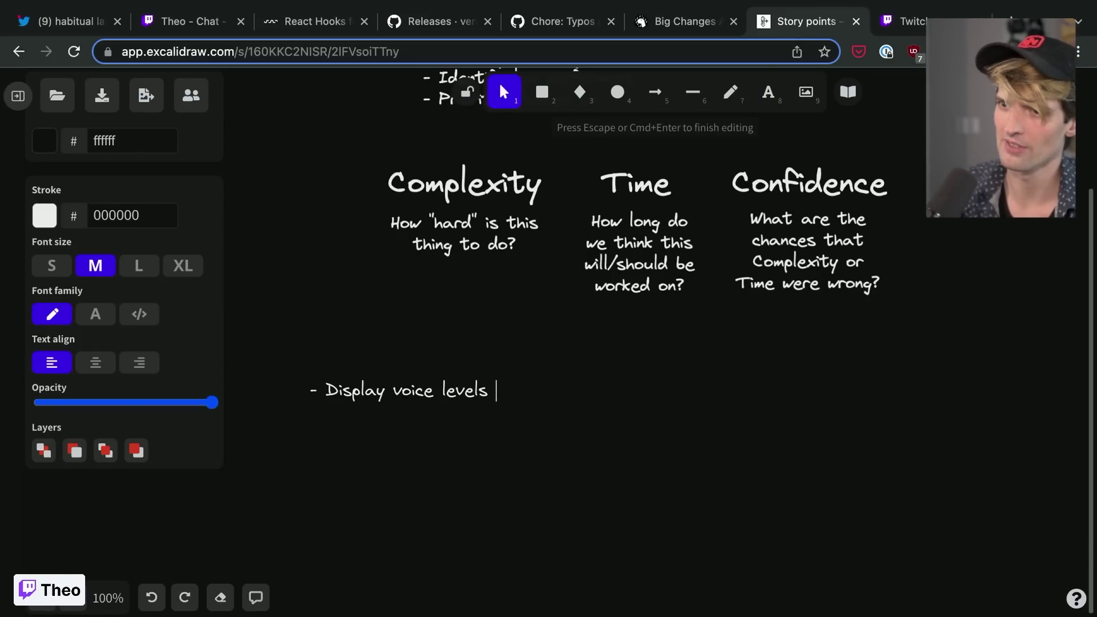
type("in pre-call view")
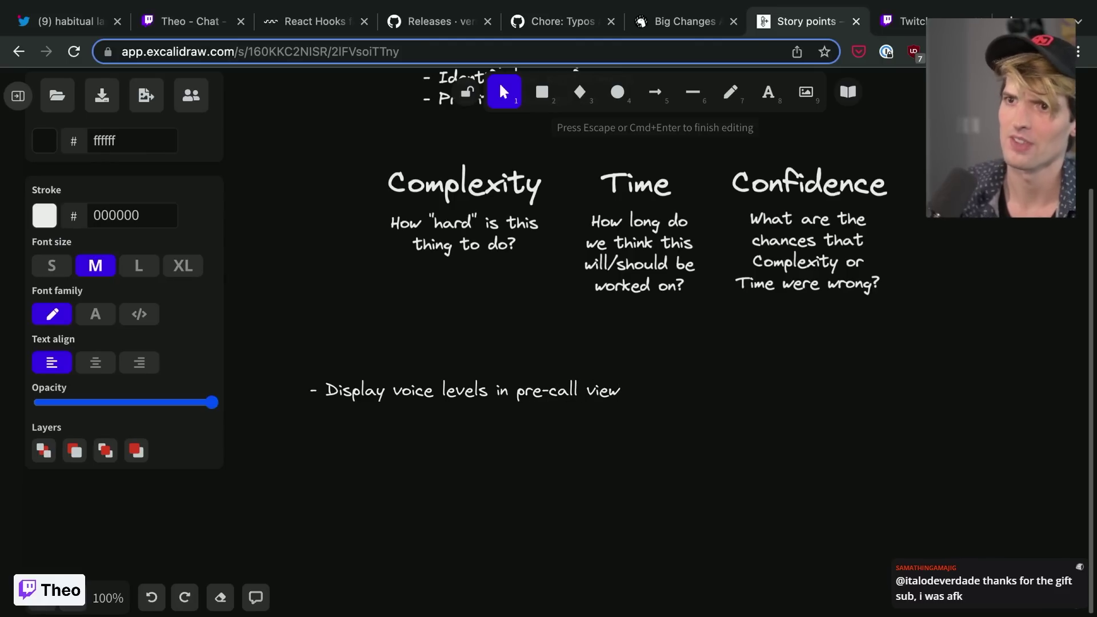
left_click(325, 475)
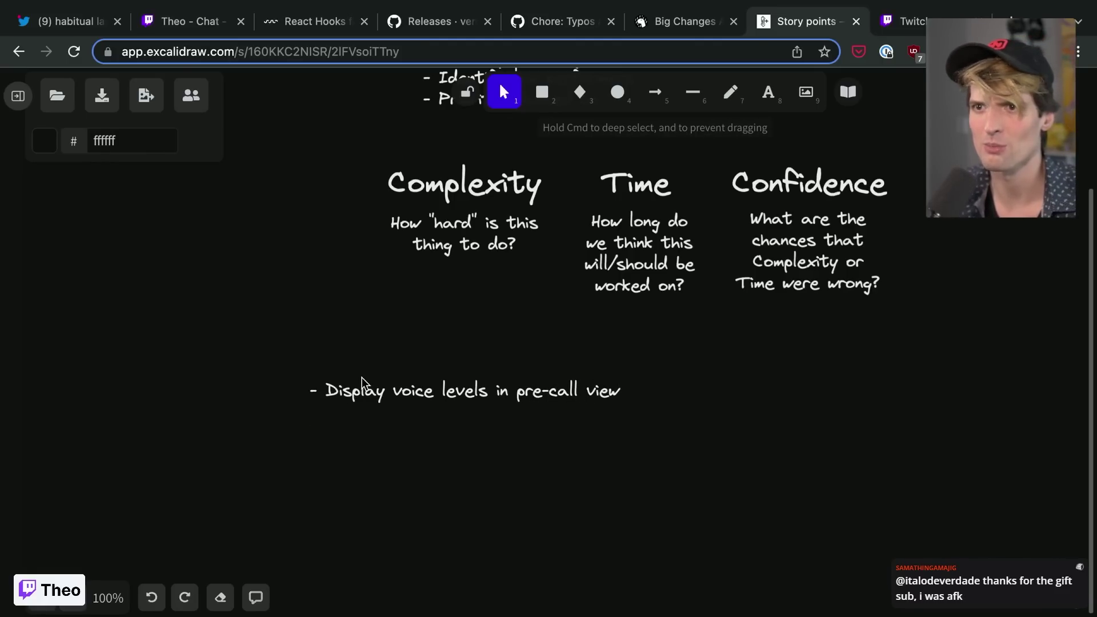
left_click_drag(361, 384, 297, 362)
left_click(328, 460)
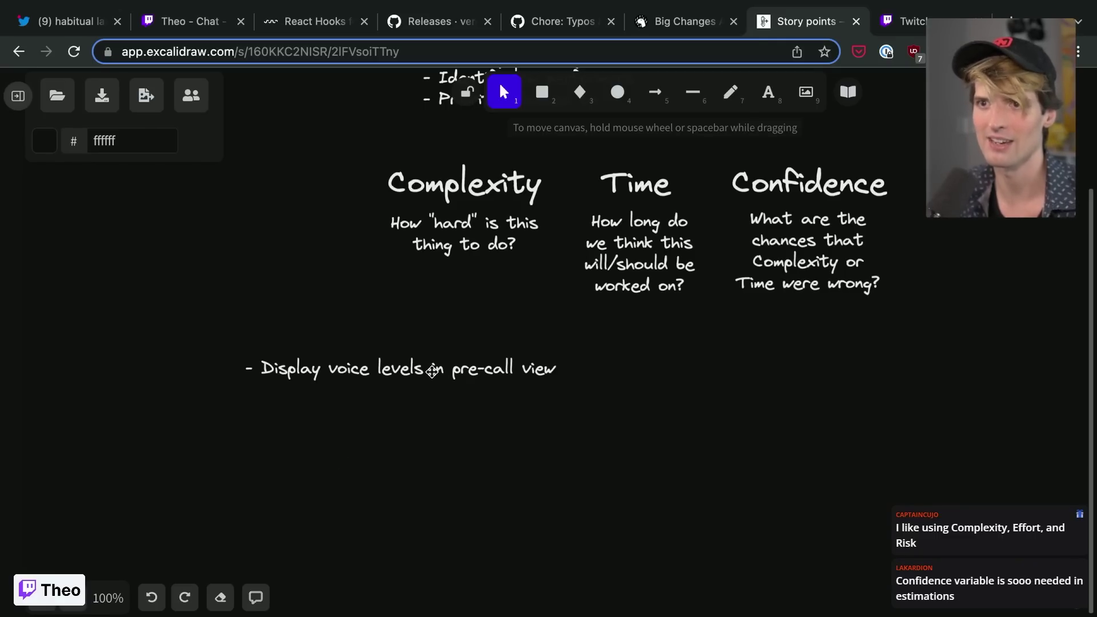
- Reposition the voice-levels note and delete its leading dash so it becomes a title
mouse_move(429, 371)
left_mouse_down()
mouse_move(272, 403)
mouse_move(431, 371)
left_mouse_up()
scroll(382, 437, "down", 2)
scroll(382, 436, "left", 1)
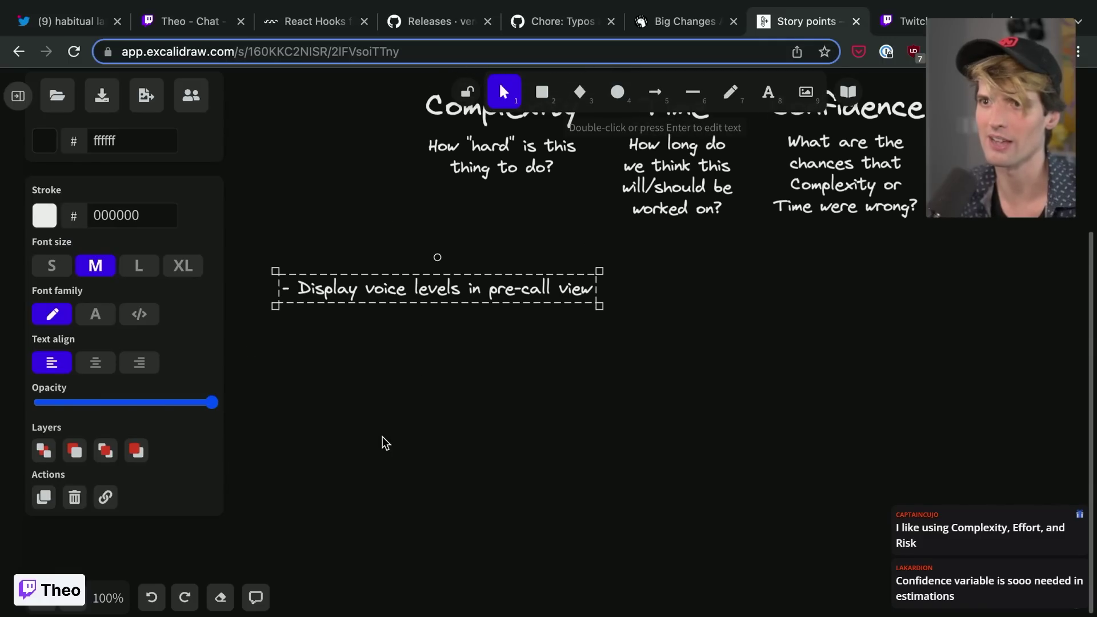
left_click_drag(482, 282, 488, 306)
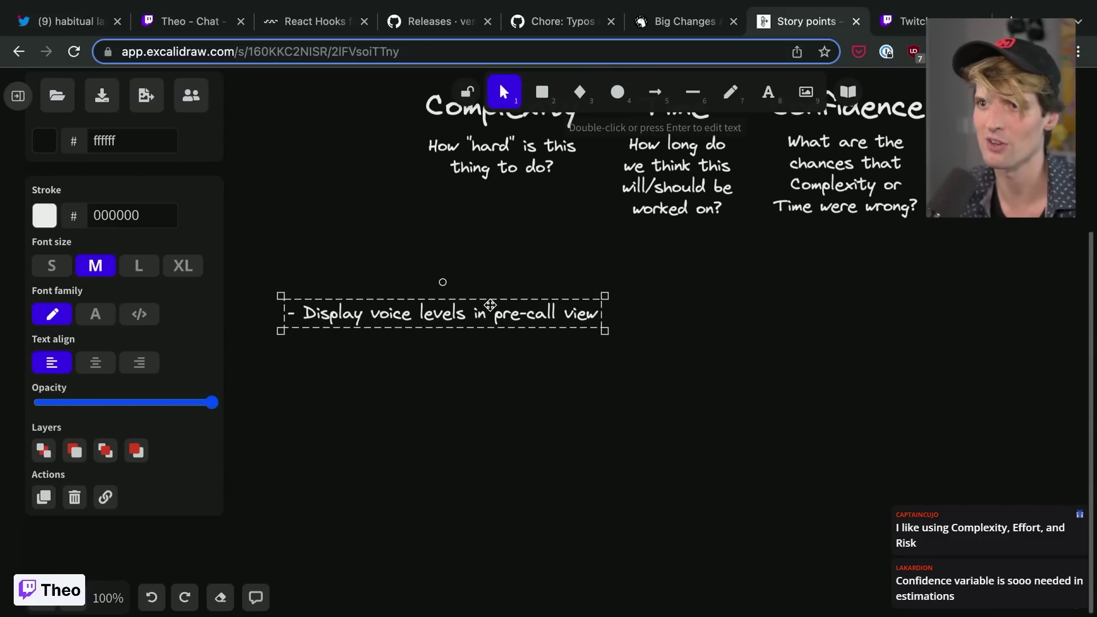
double_click(593, 305)
key("alt+Left")
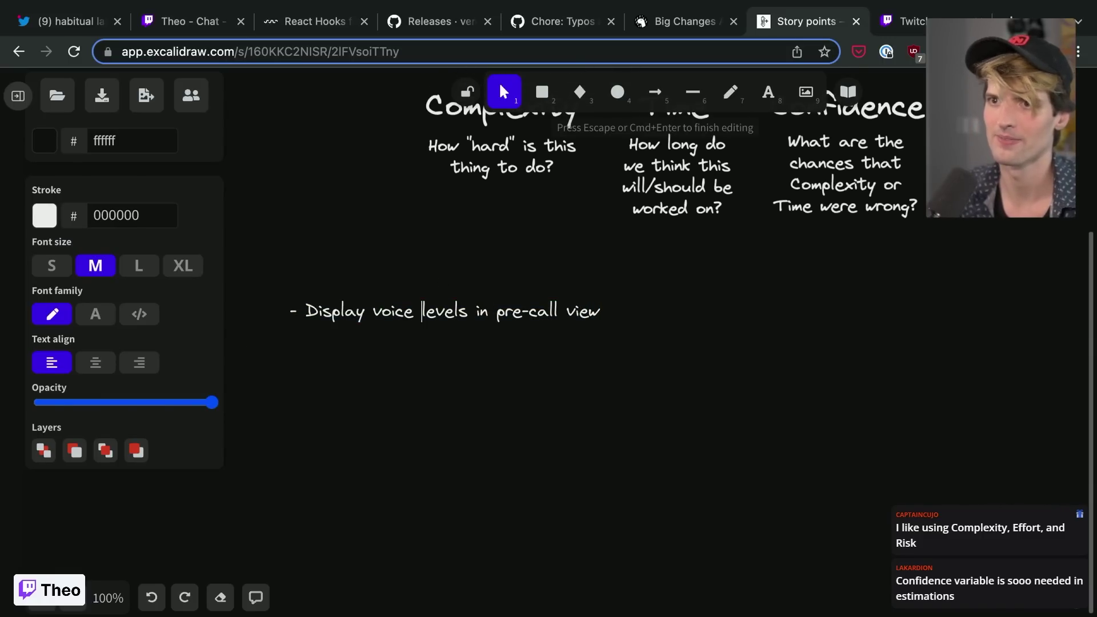
key("Home")
key("Delete")
key("Delete")
key("End")
- Add '- Complexity: 4/10' under the title and begin a 'Time:' line
key("Return")
type("Comp")
key("BackSpace")
key("BackSpace")
key("BackSpace")
key("BackSpace")
type("- Complexity:")
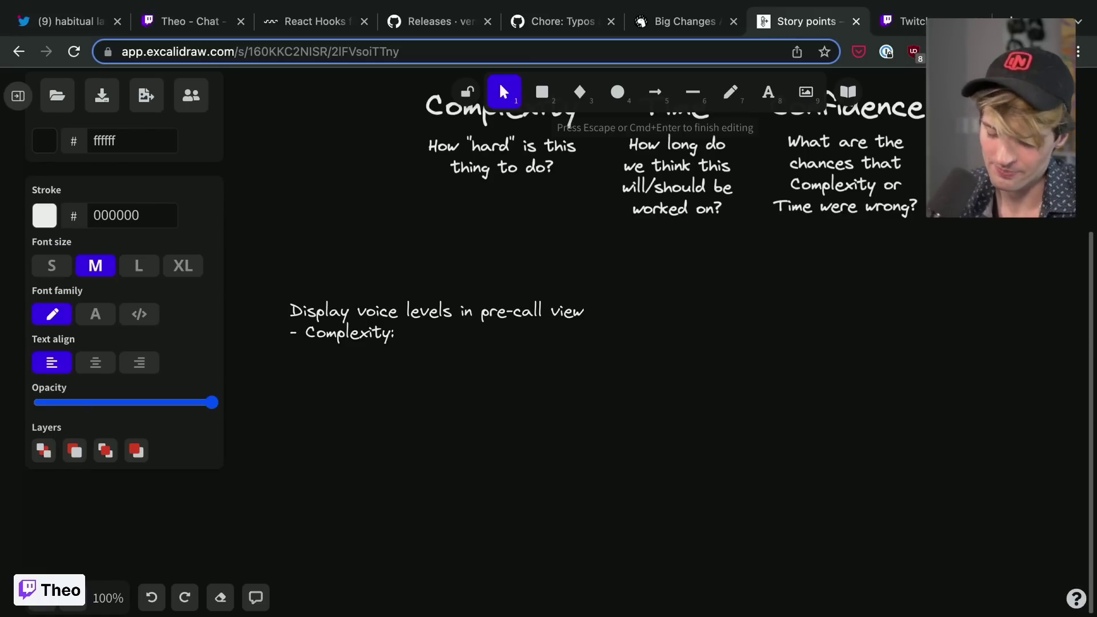
type("4/10")
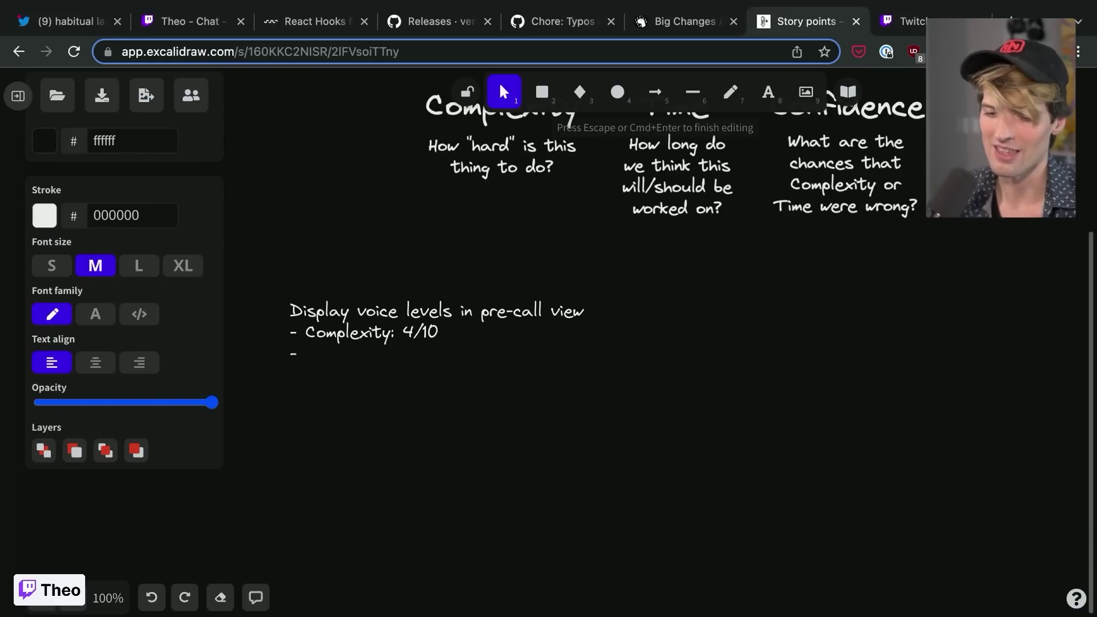
type("Time:")
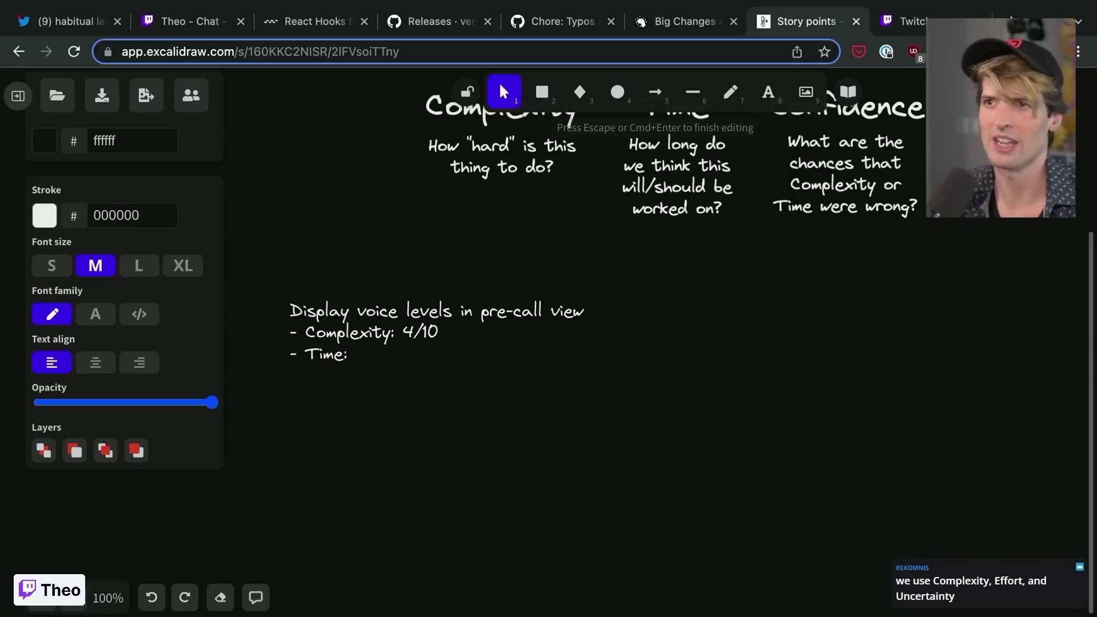
- Rename the Confidence heading to Risk and nudge its description slightly left
left_click(734, 310)
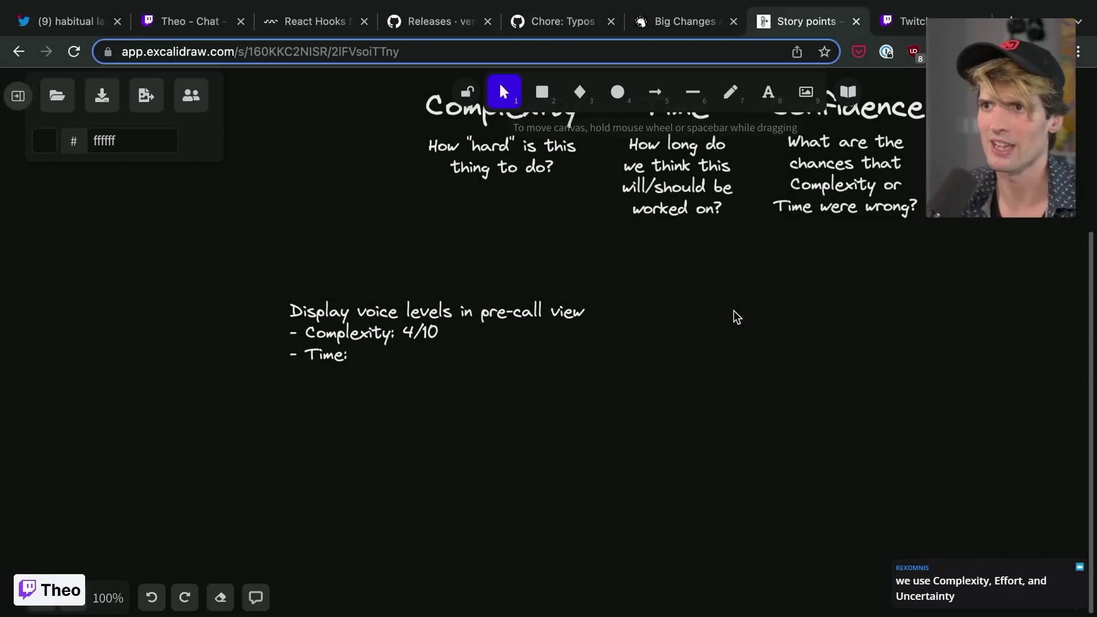
left_click_drag(704, 303, 665, 459)
double_click(763, 263)
left_click_drag(762, 263, 977, 271)
type("Risk")
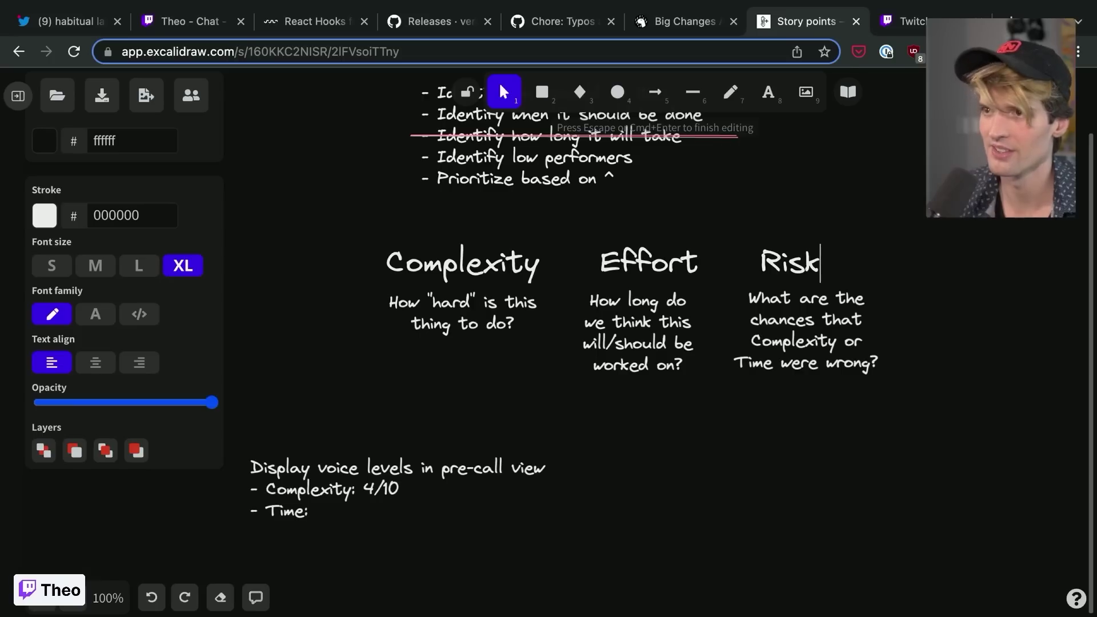
left_click_drag(800, 337, 796, 337)
left_click(325, 520)
- Score the voice-levels task '- Effort: 2/10' and '- Risk: 6/10'
left_click(283, 512)
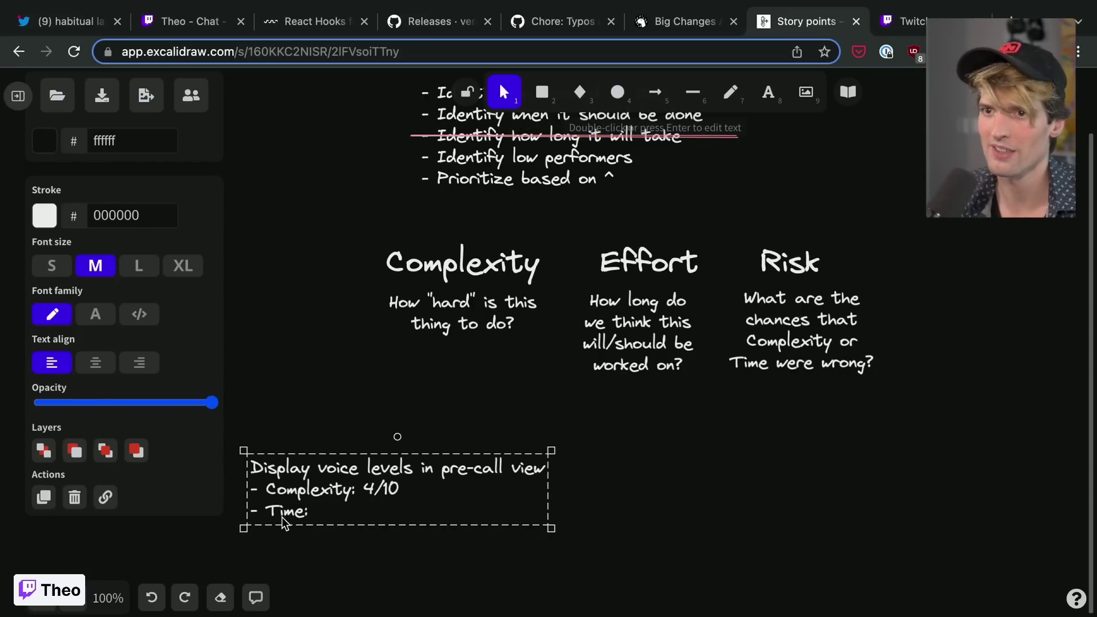
double_click(283, 510)
type("Effort: ")
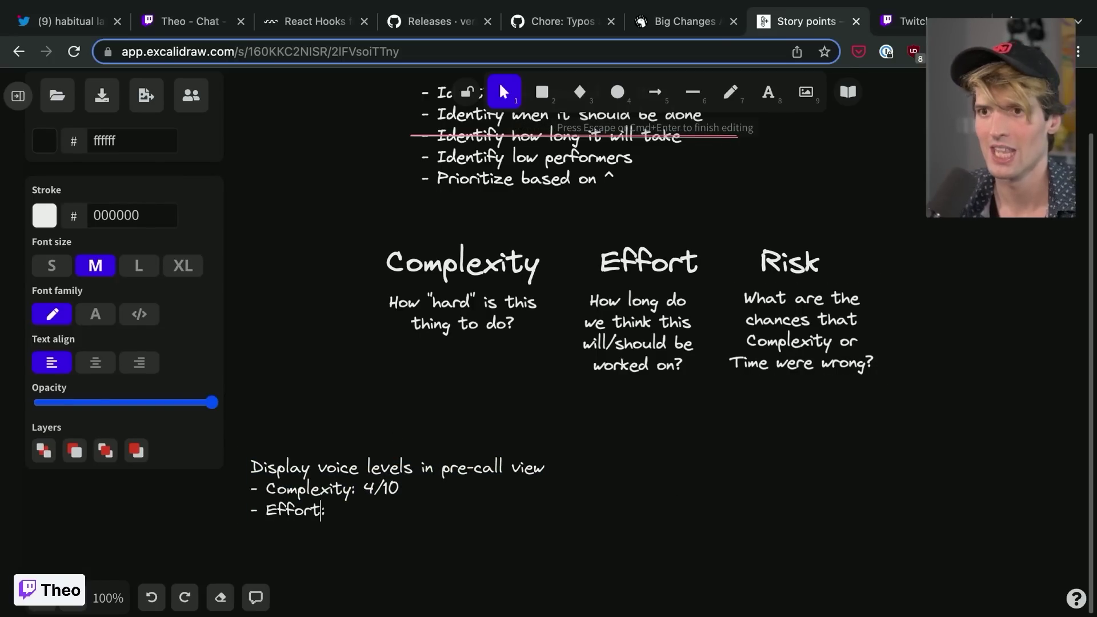
type("2/10")
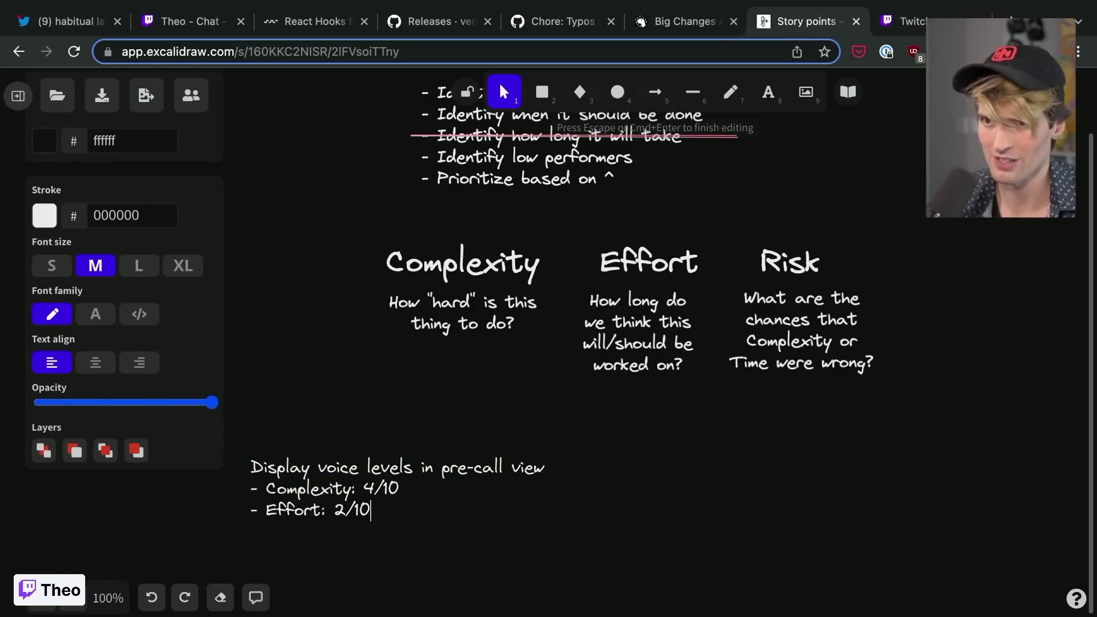
key("Return")
type("- ")
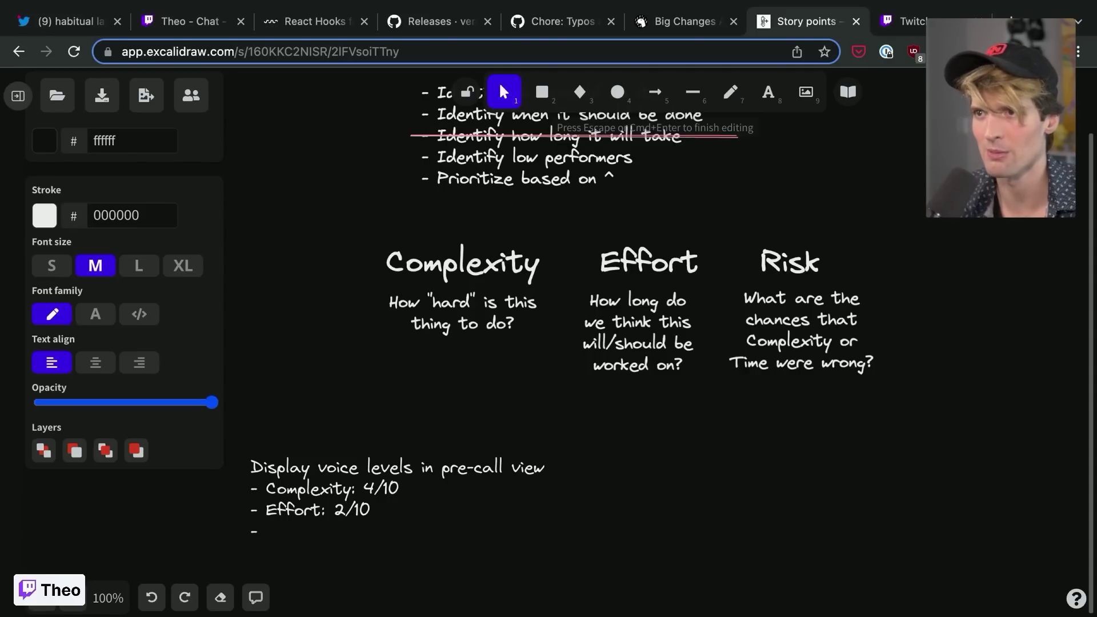
type("Risk: ")
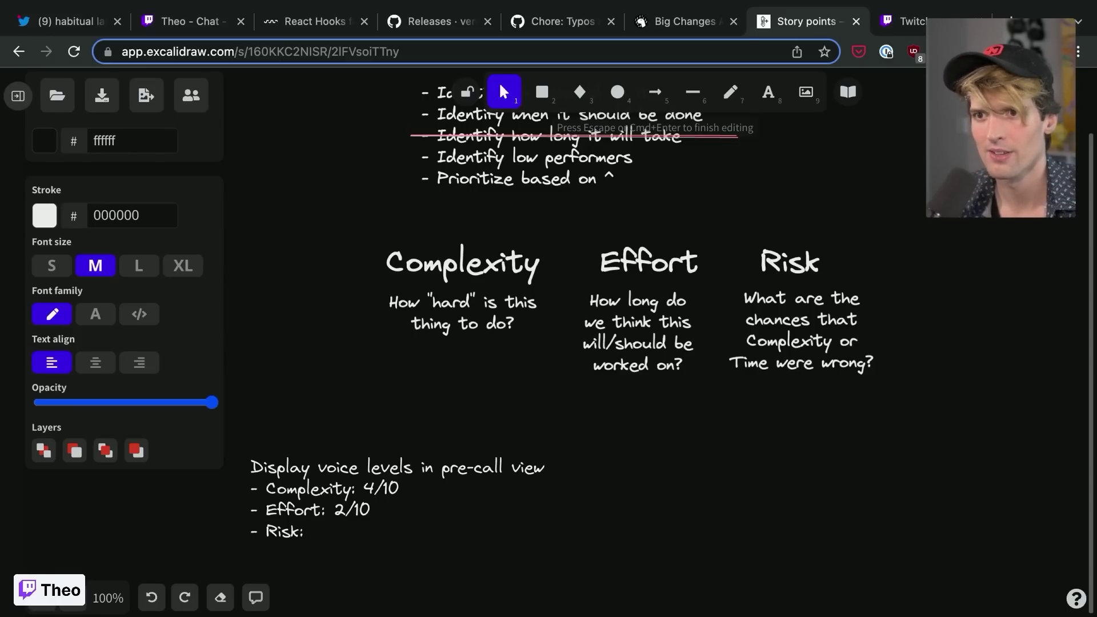
type("6/10")
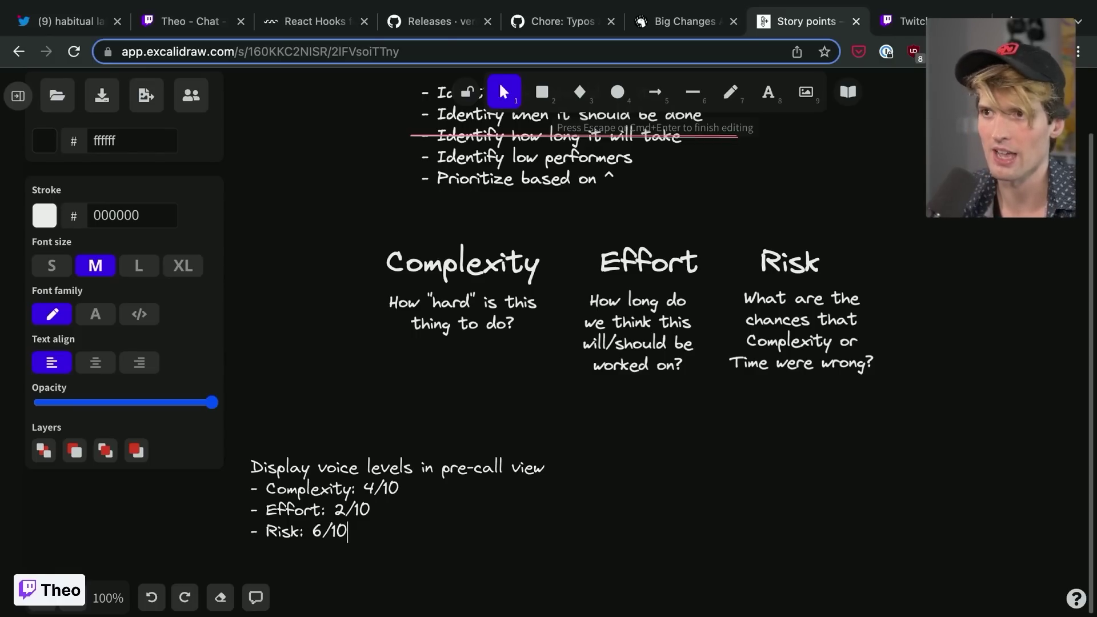
left_click(317, 389)
scroll(318, 390, "down", 3)
scroll(317, 389, "left", 1)
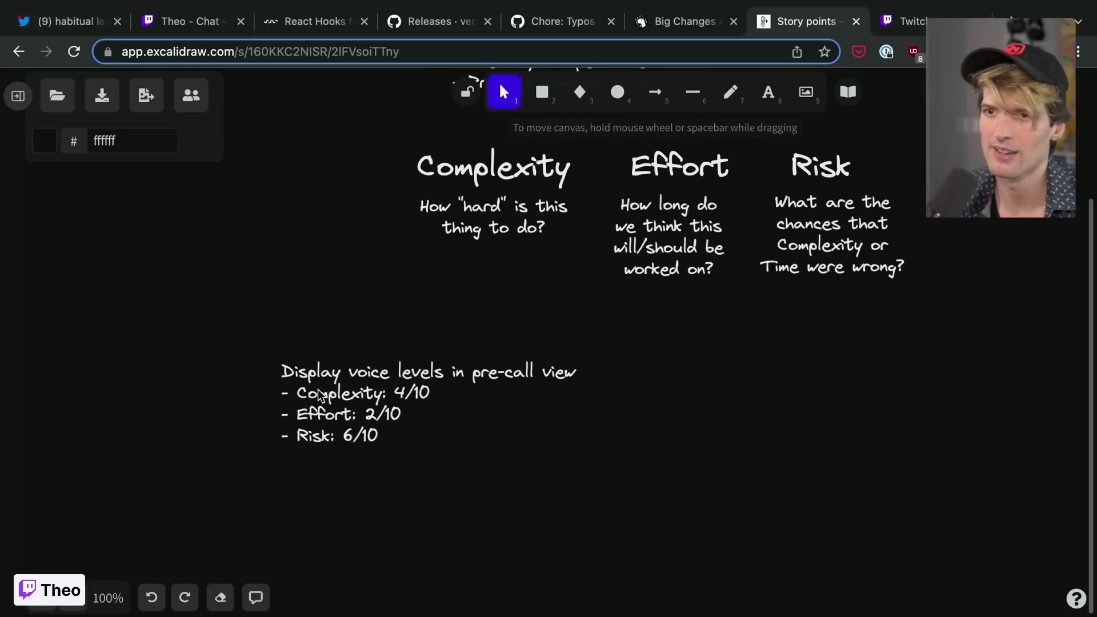
left_click_drag(313, 407, 327, 383)
left_click(343, 461)
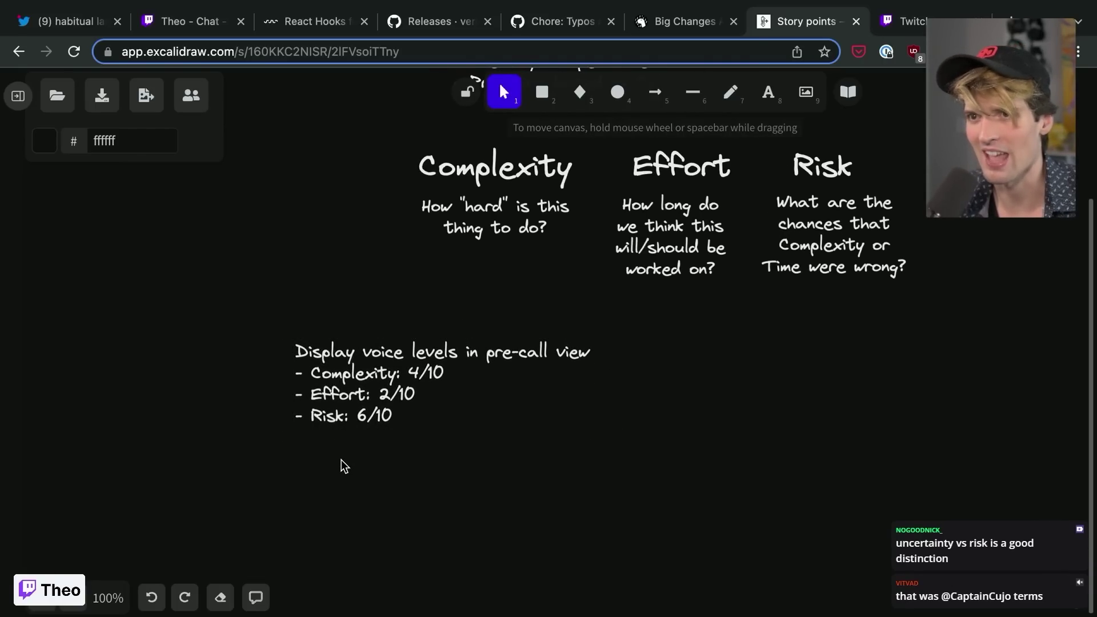
left_click(343, 370)
double_click(360, 380)
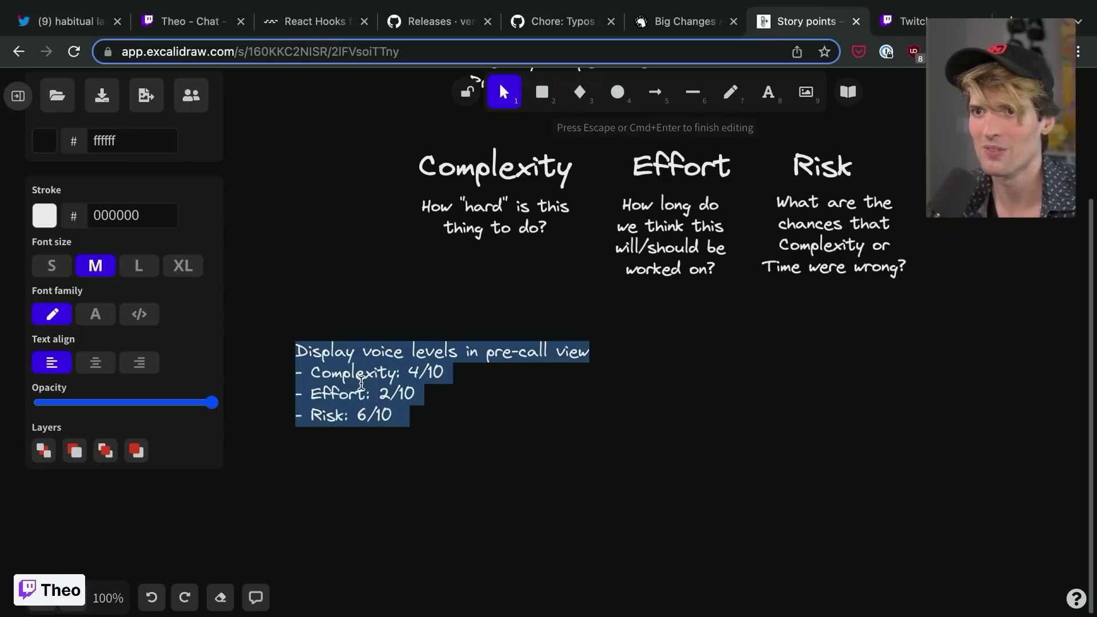
left_click(381, 420)
left_click_drag(401, 414, 275, 418)
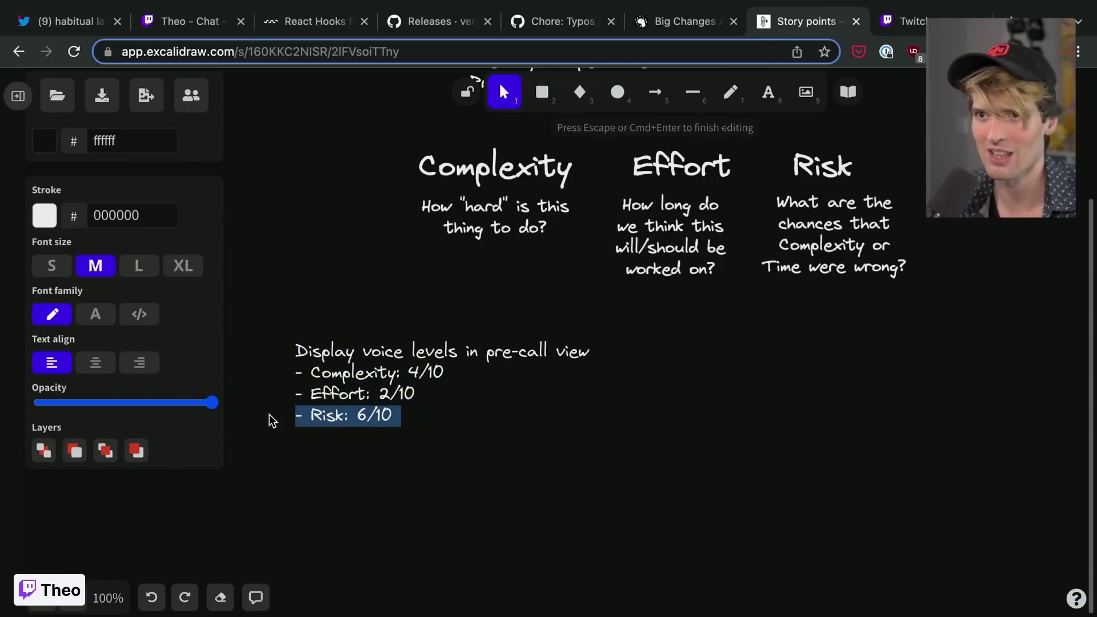
left_click_drag(431, 390, 284, 373)
left_click(449, 373)
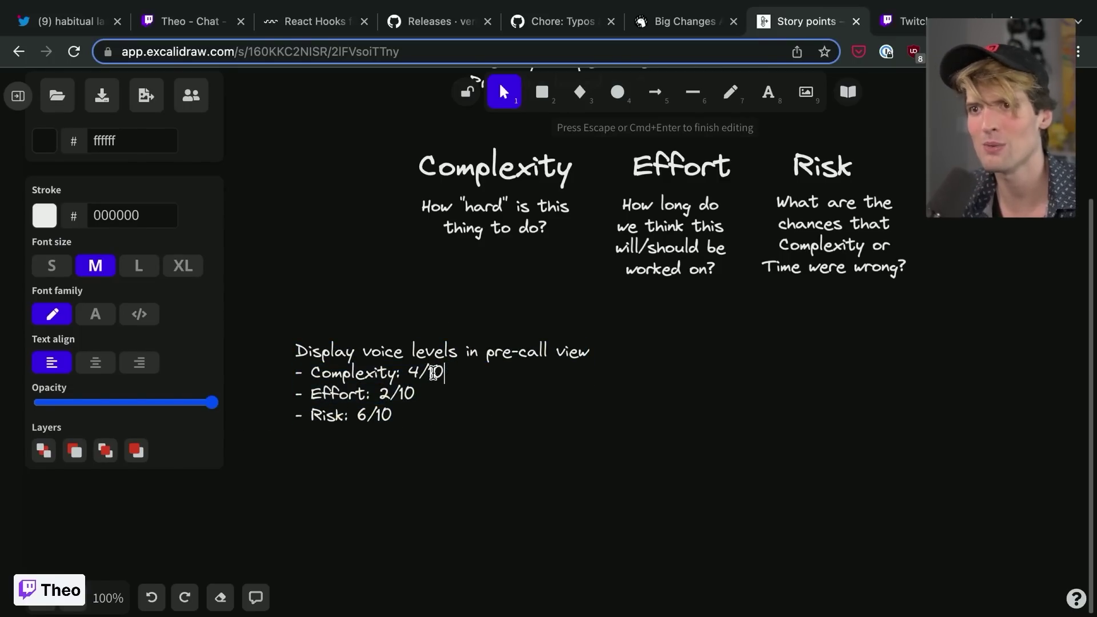
double_click(412, 371)
double_click(385, 393)
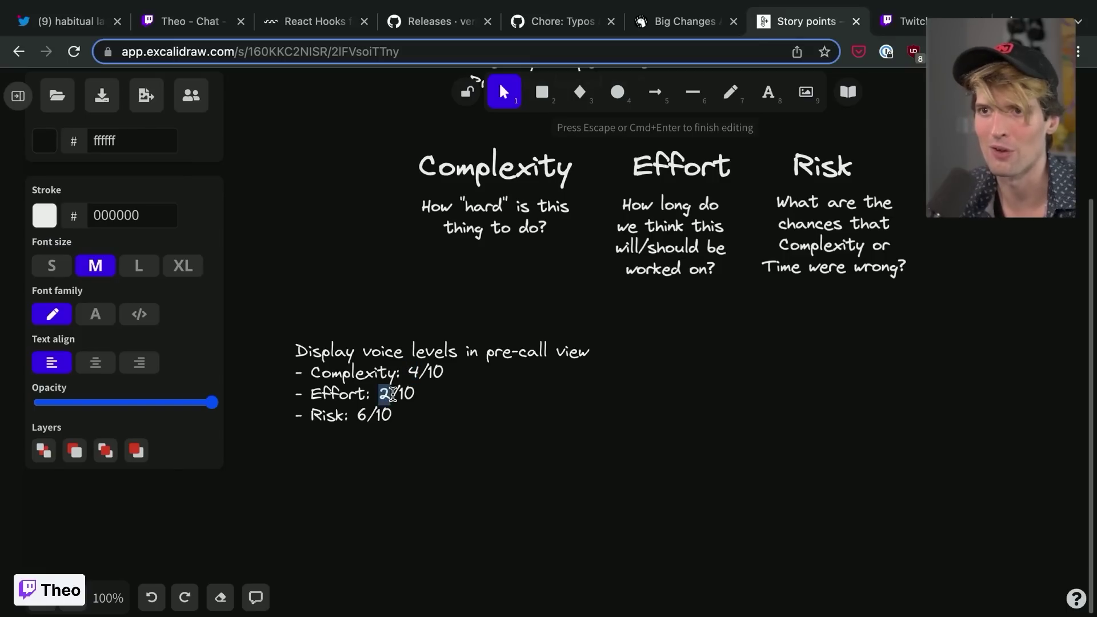
left_click_drag(412, 417, 287, 418)
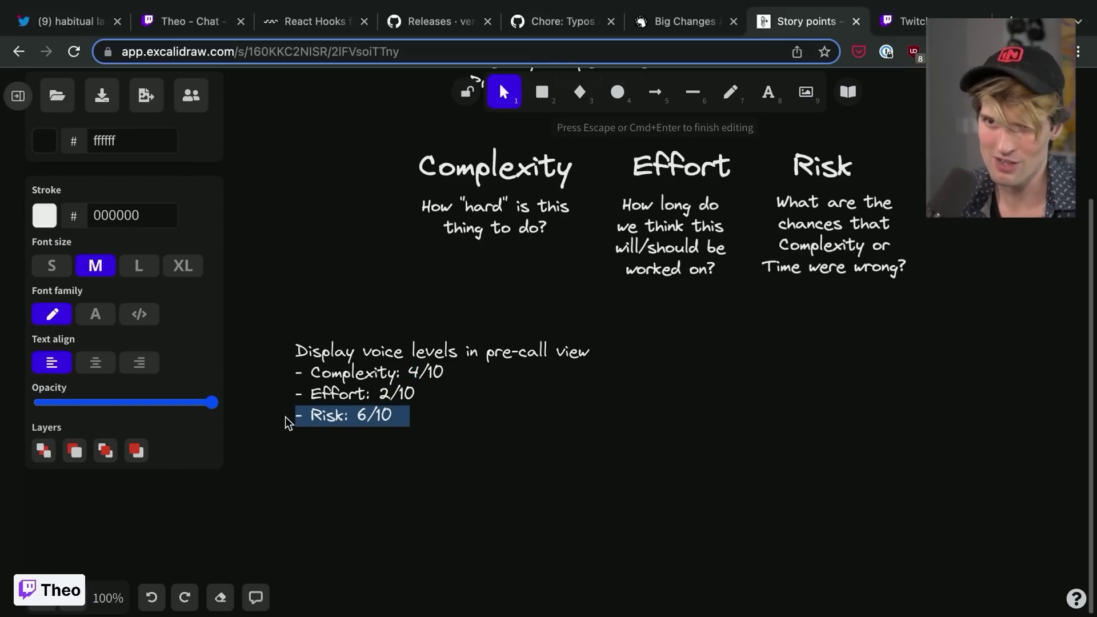
left_click_drag(416, 394, 256, 371)
left_click(352, 468)
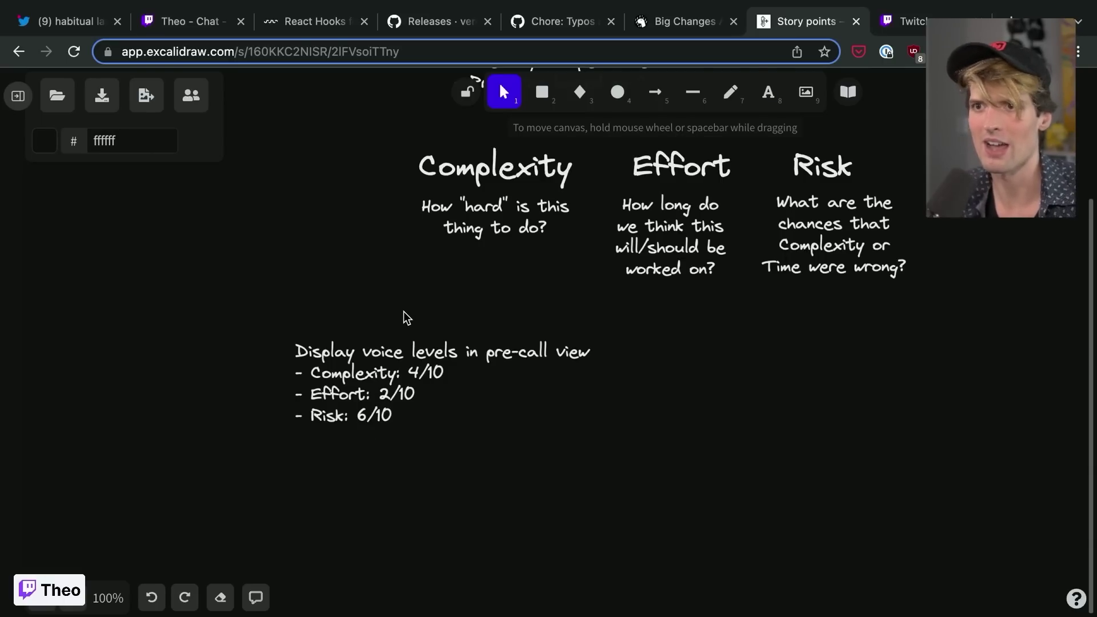
- Bring the column notes into view and nudge the Effort description slightly right
left_click_drag(409, 297, 325, 345)
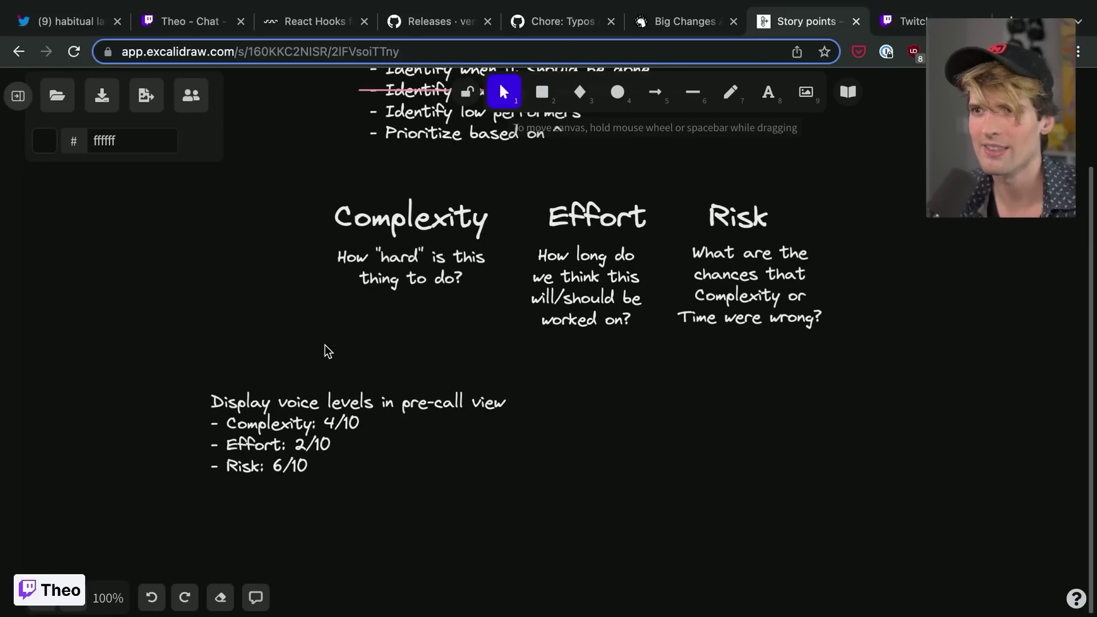
left_click_drag(297, 176, 475, 307)
mouse_move(648, 384)
left_mouse_down()
mouse_move(505, 131)
mouse_move(647, 401)
left_mouse_up()
left_click_drag(583, 291, 591, 292)
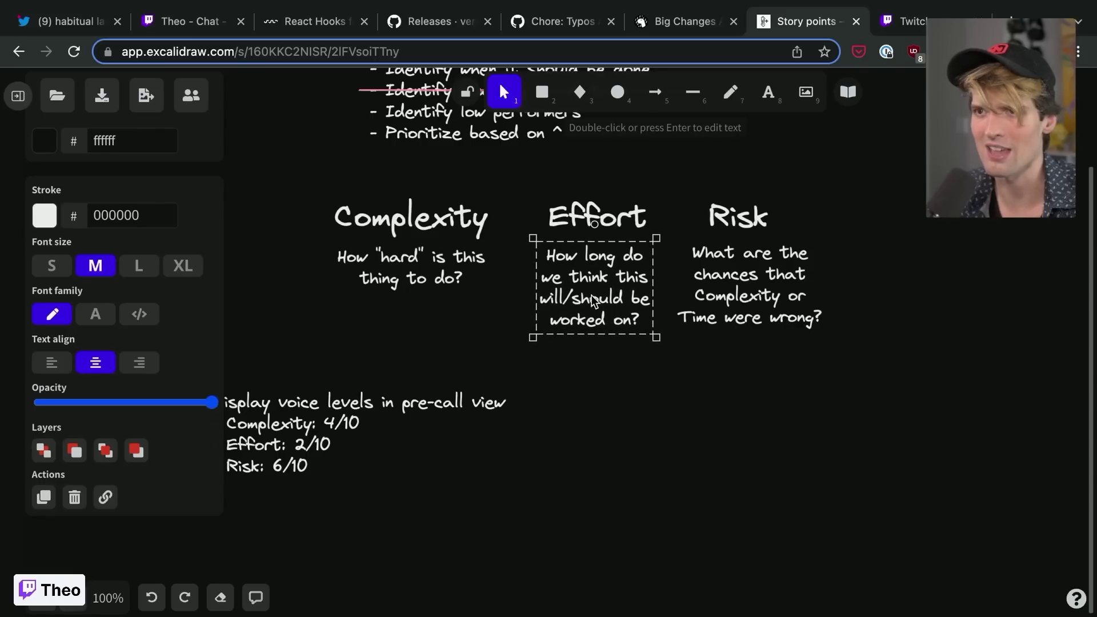
left_click(618, 379)
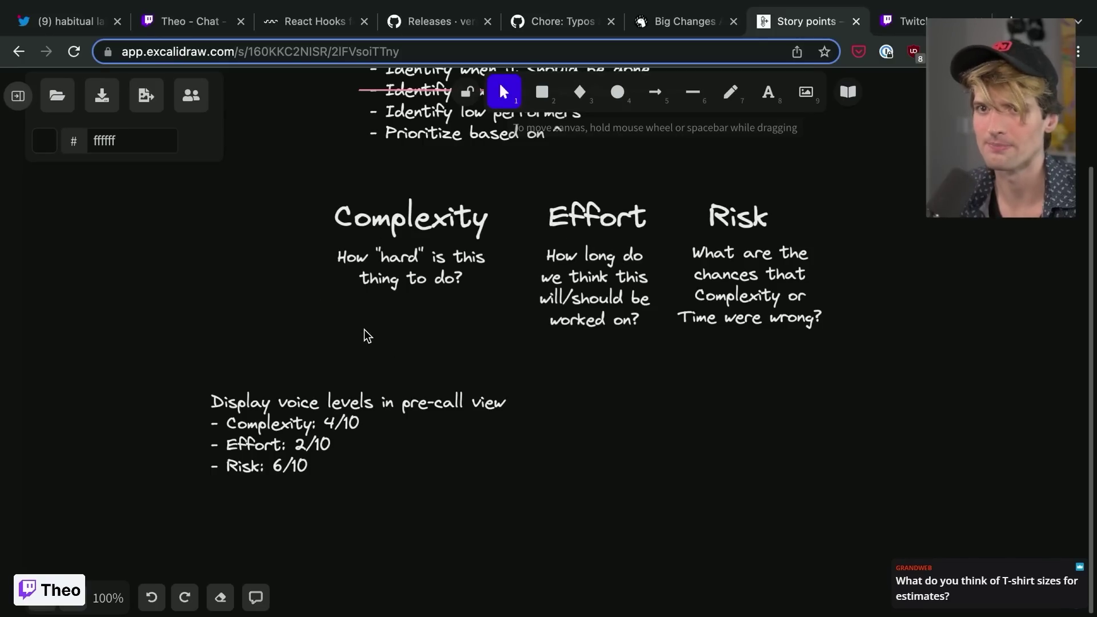
left_click_drag(337, 350, 495, 172)
left_click(392, 364)
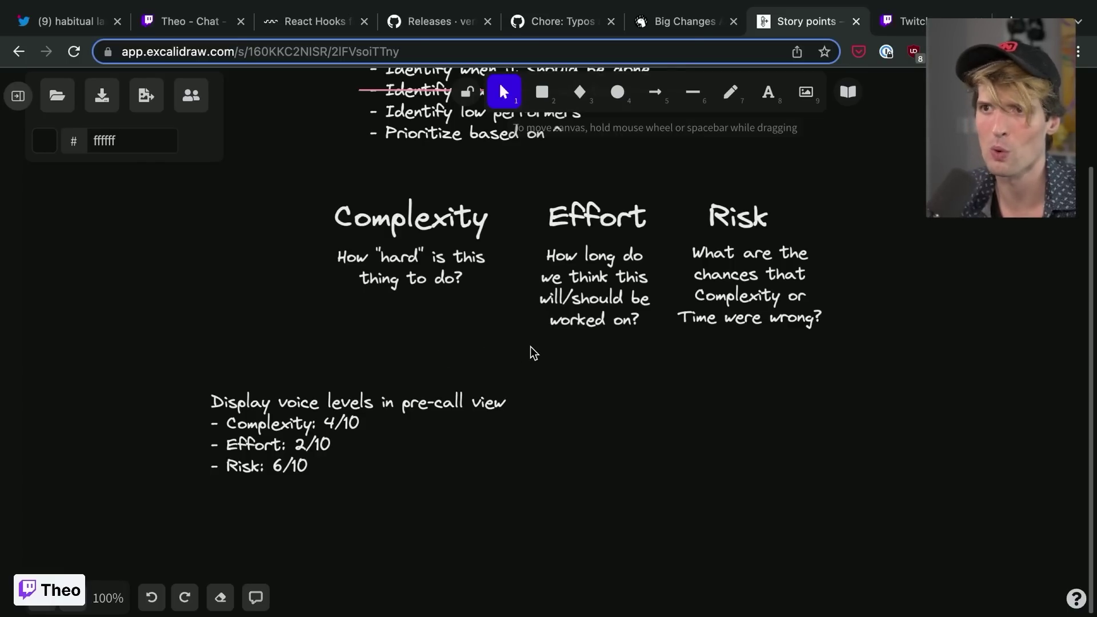
left_click_drag(522, 352, 661, 177)
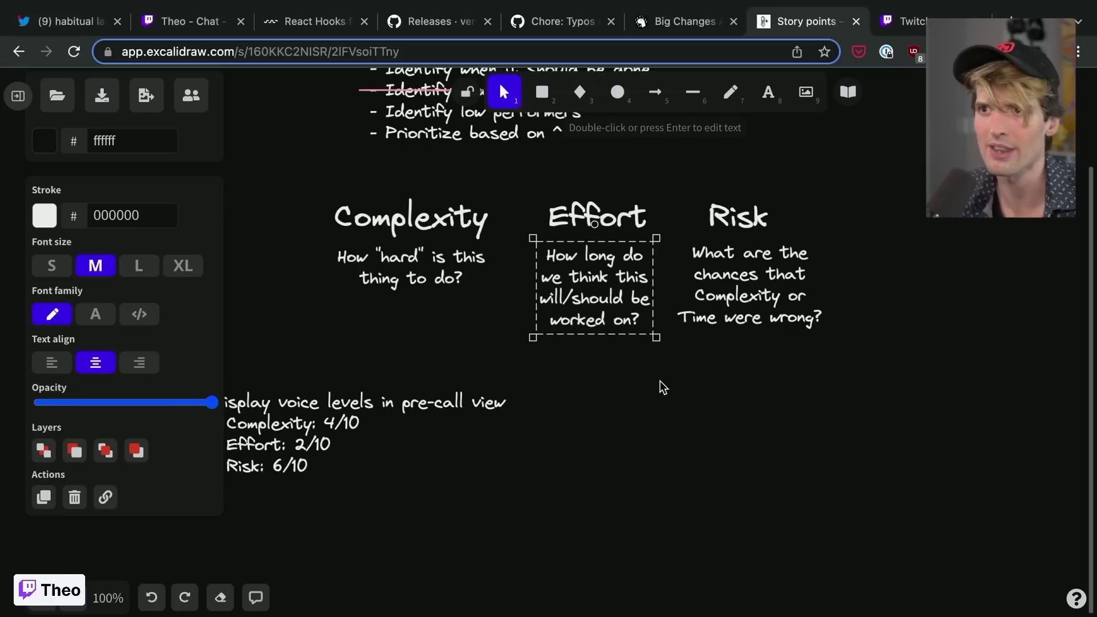
left_click(663, 383)
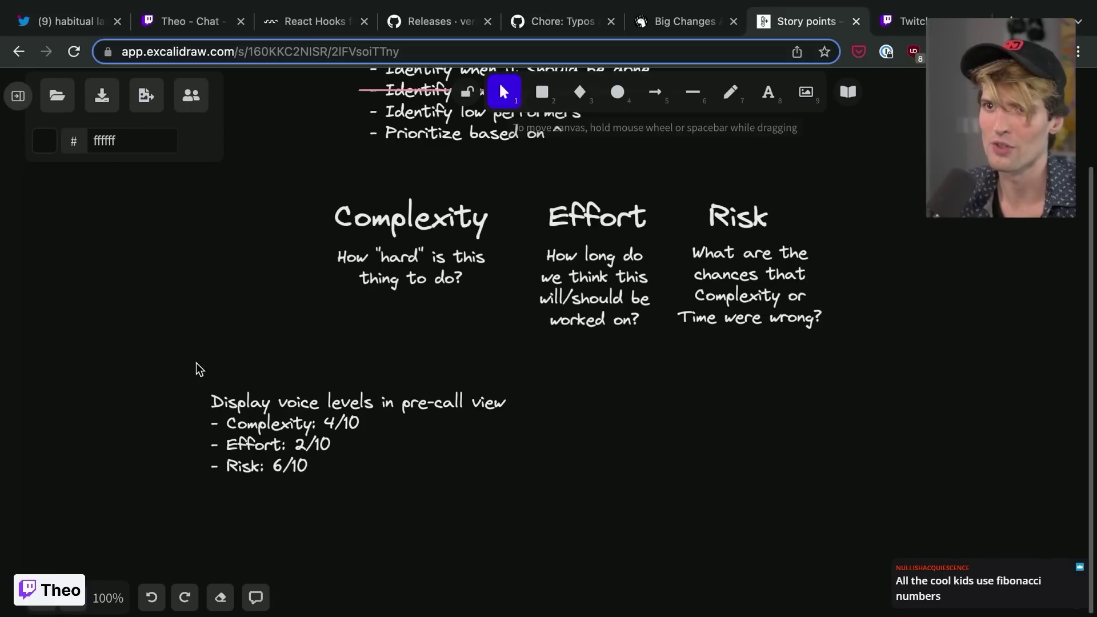
- Shift the 'Display voice levels in pre-call view' task note about 112 px right
left_click_drag(196, 363, 490, 453)
left_click(708, 564)
left_click_drag(252, 451, 318, 441)
left_click(292, 331)
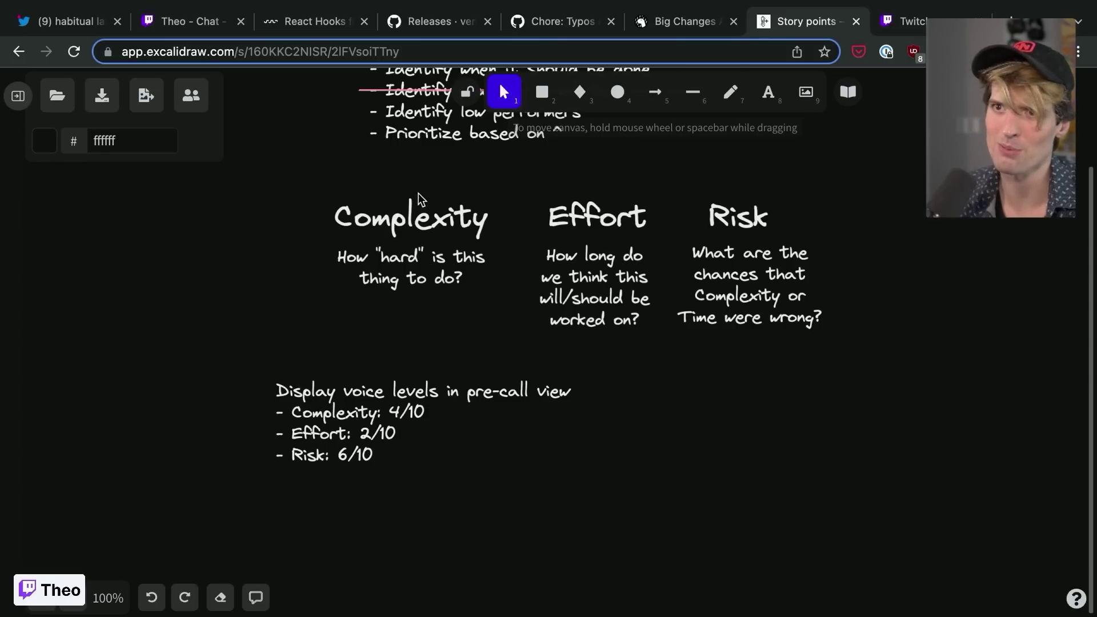
- Select the Complexity, Effort and Risk column texts to check their placement
left_click_drag(301, 186, 689, 362)
left_click_drag(897, 388, 646, 167)
left_click(646, 167)
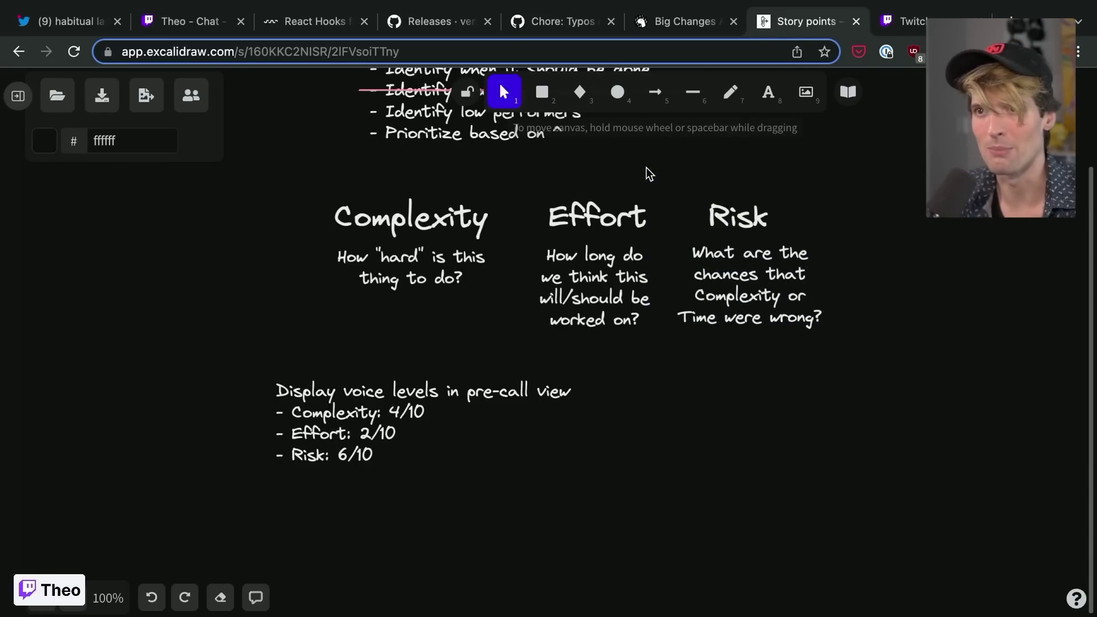
left_click_drag(301, 175, 942, 429)
left_click(1020, 452)
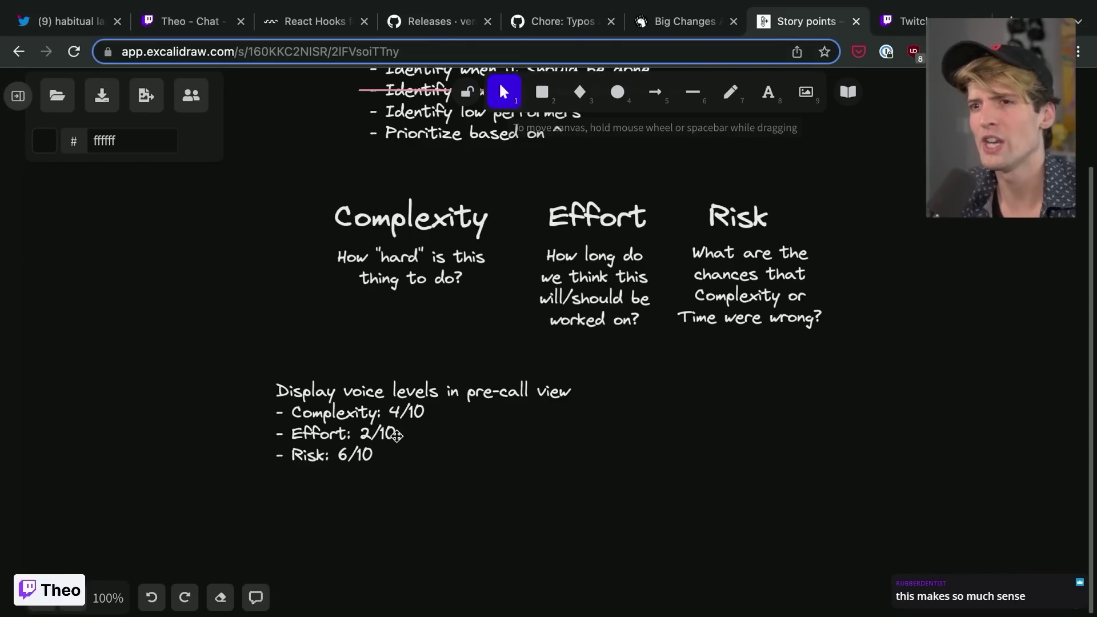
- Move the voice-levels task note further down the board
left_click_drag(365, 419, 376, 427)
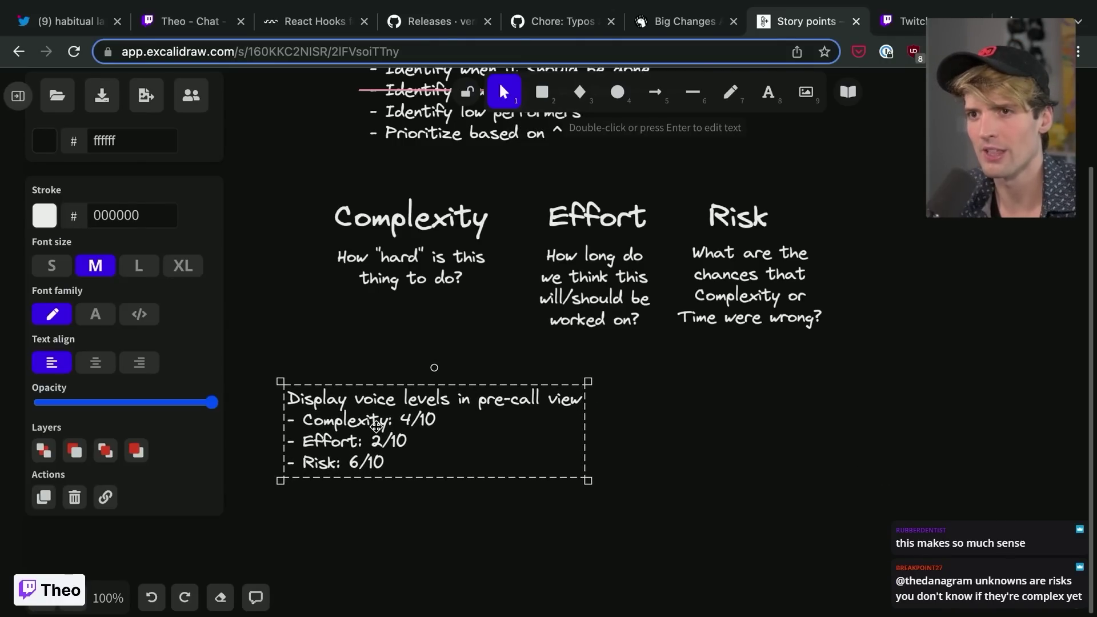
double_click(376, 426)
left_click(449, 399)
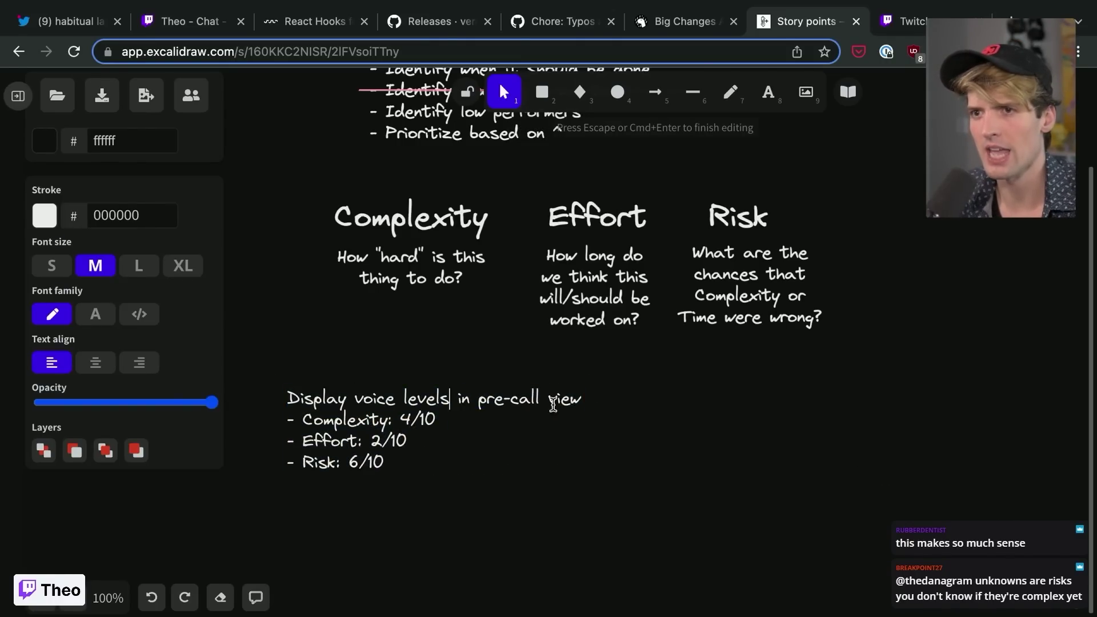
left_click(592, 394)
left_click_drag(433, 402, 455, 515)
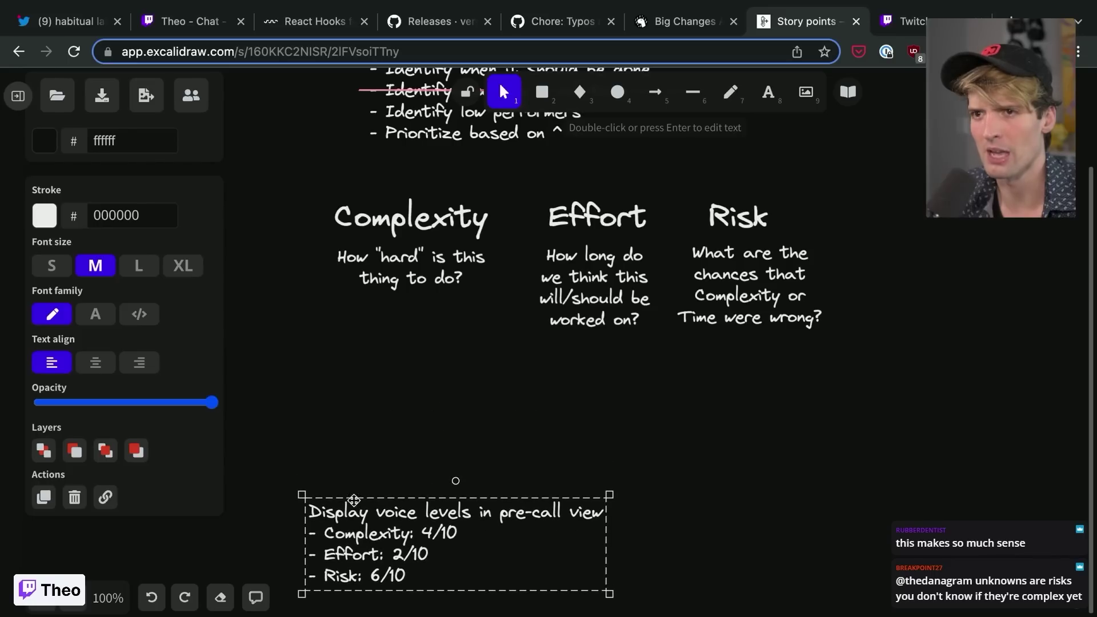
left_click(329, 394)
- Add a two-line note 'Identify how to get voice levels from 3p SDK' above it
double_click(329, 397)
type("Iden")
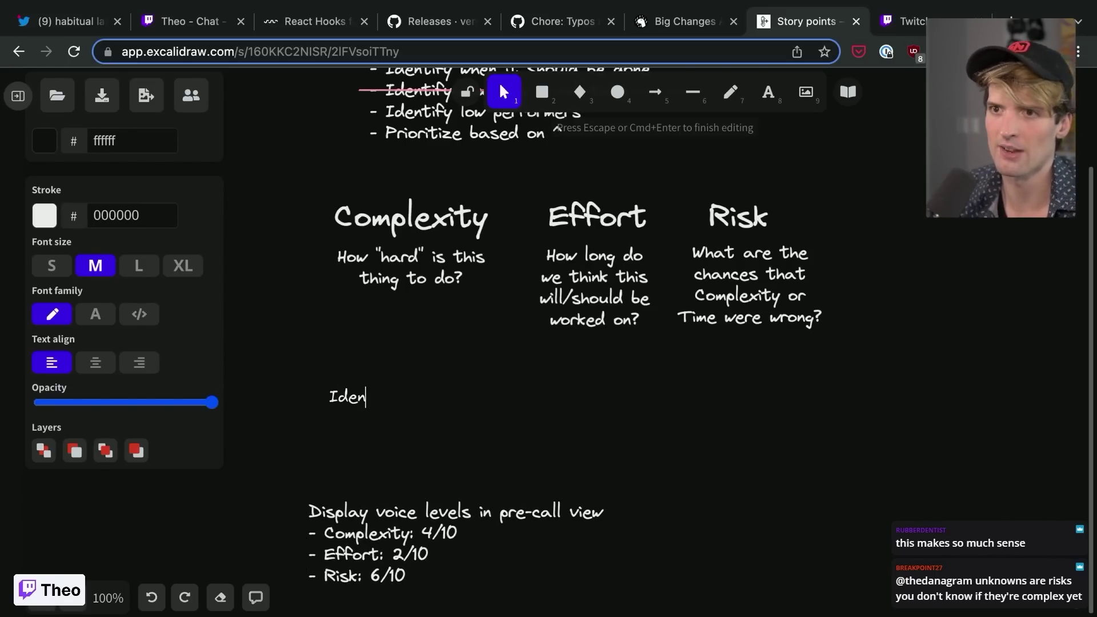
type("tify how to get voli")
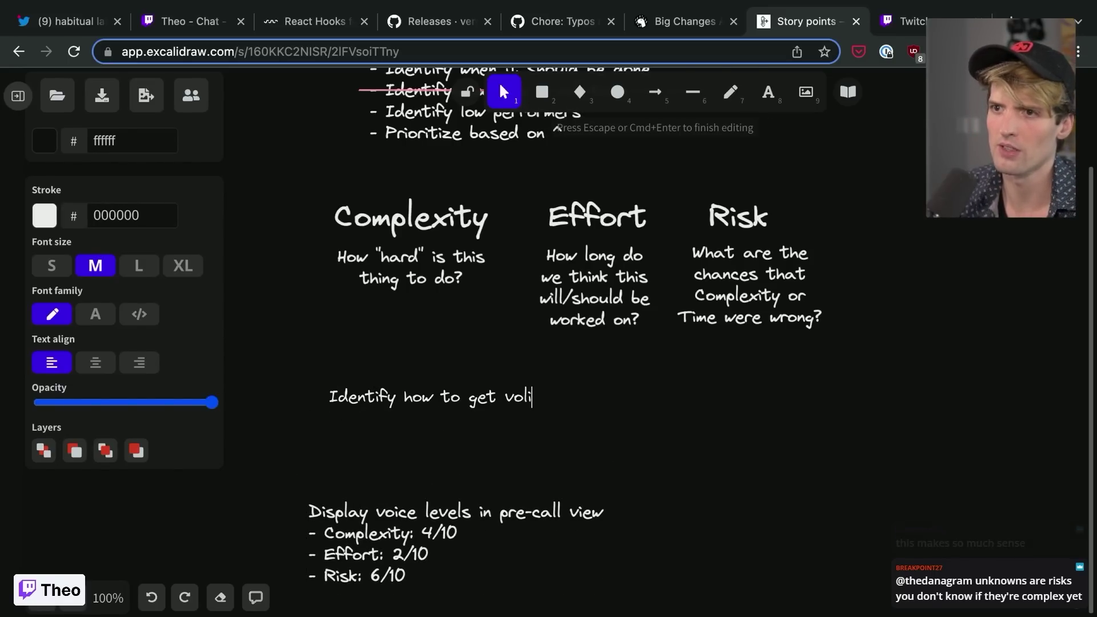
key("BackSpace")
type("ice")
key("Return")
type("levels from A")
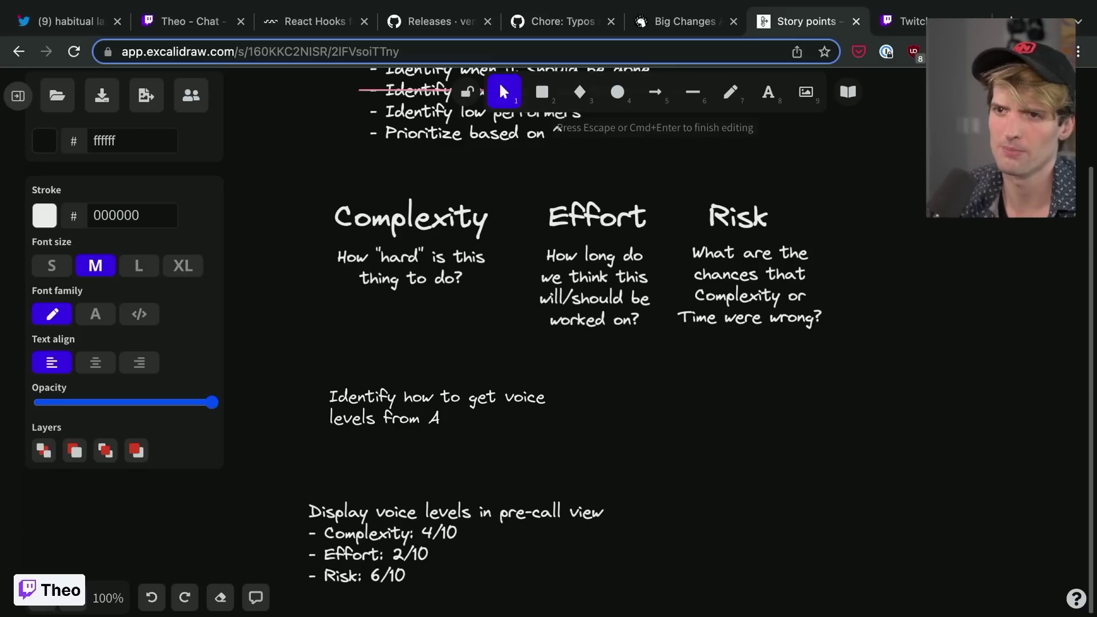
key("BackSpace")
type("3p SDK")
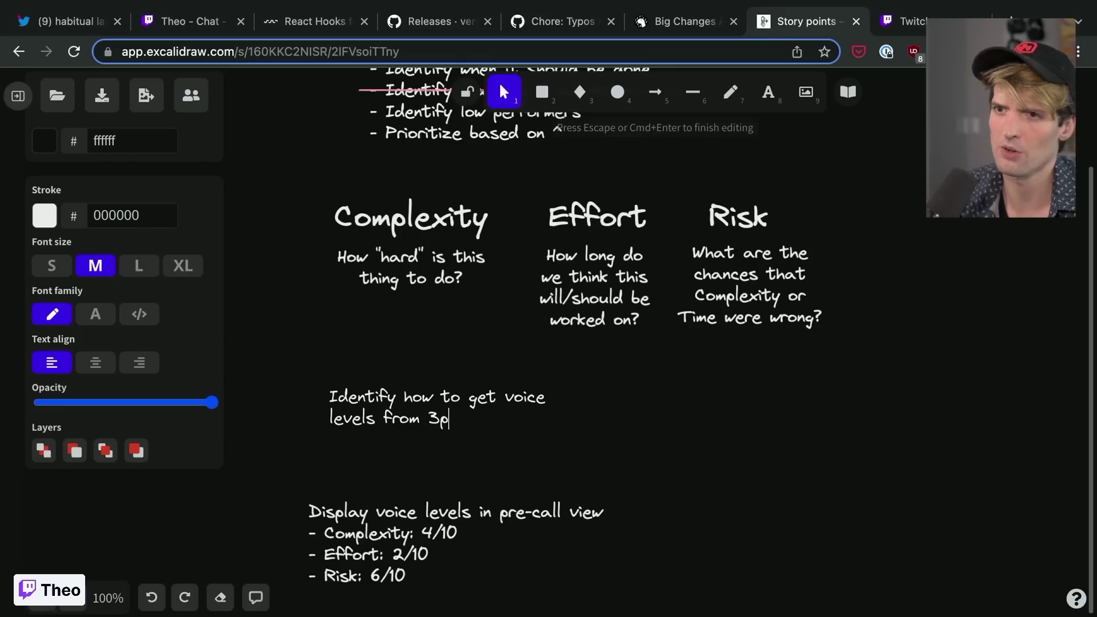
left_click(474, 462)
left_click_drag(510, 417, 486, 398)
- Add score lines '- Complexity: 2/10', '- Effort: 2/10' and '- Risk: 4/10' to the research note
double_click(486, 398)
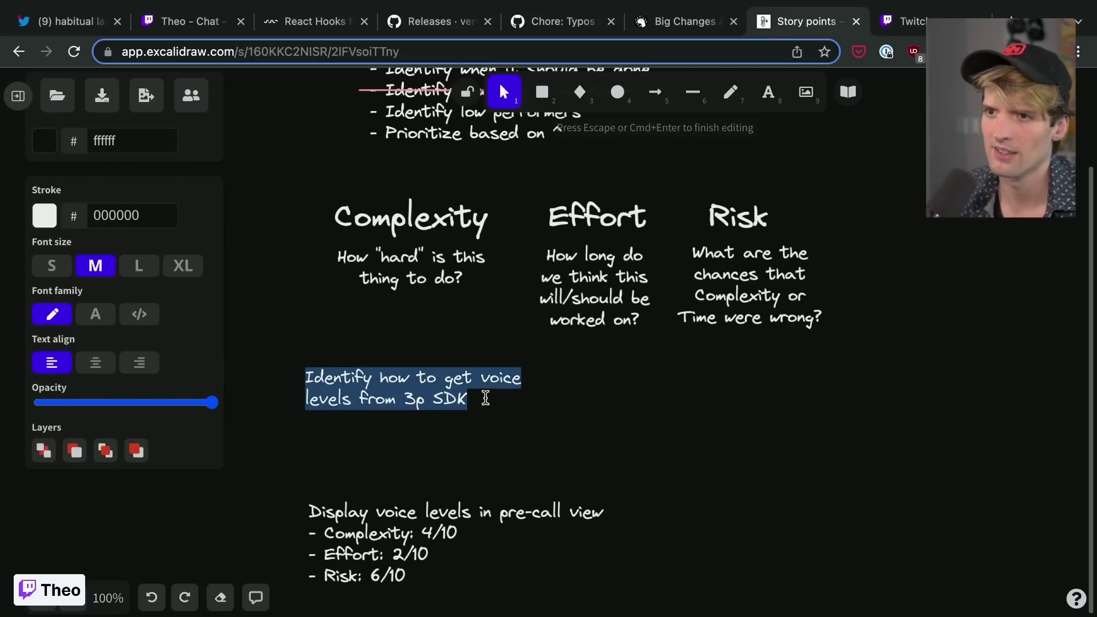
key("Right")
key("Return")
type("- ")
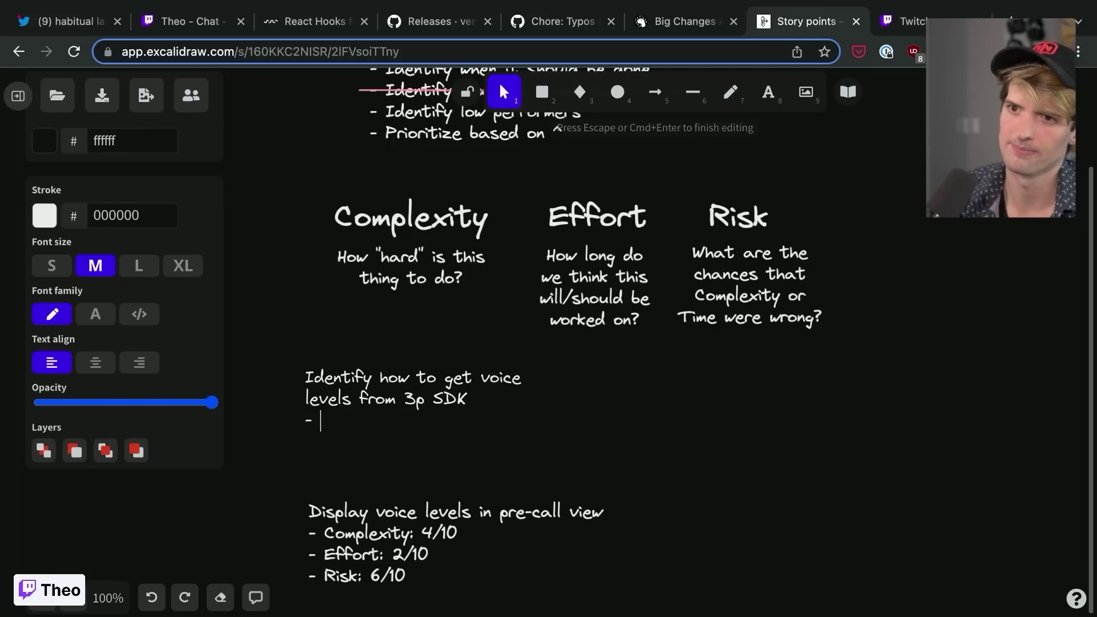
type("Complexity")
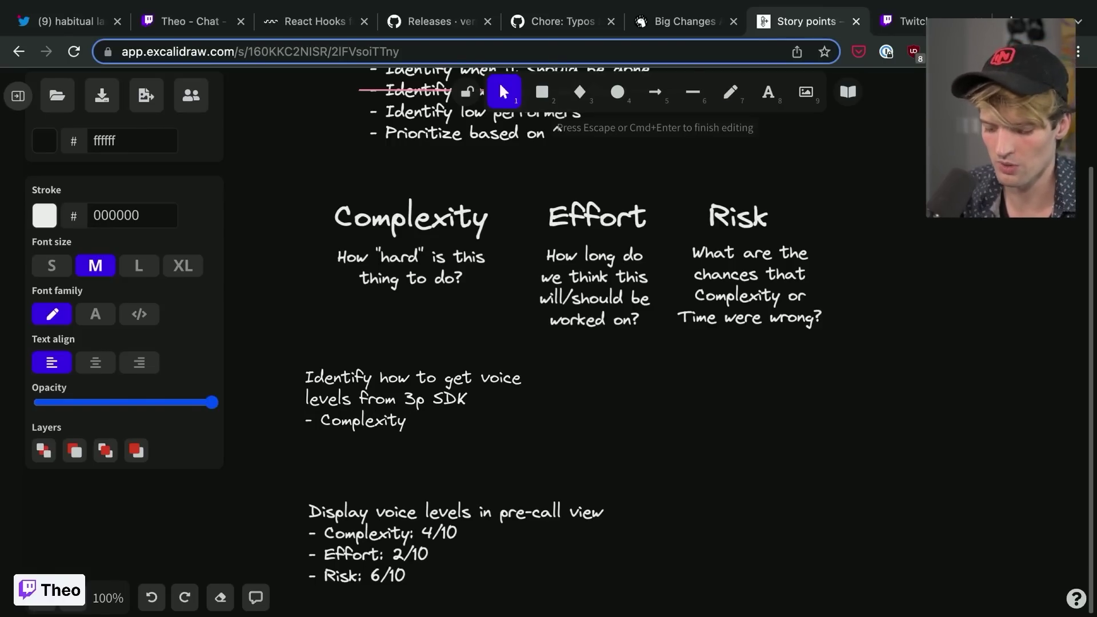
type(" 2/10")
key("Return")
type("- ")
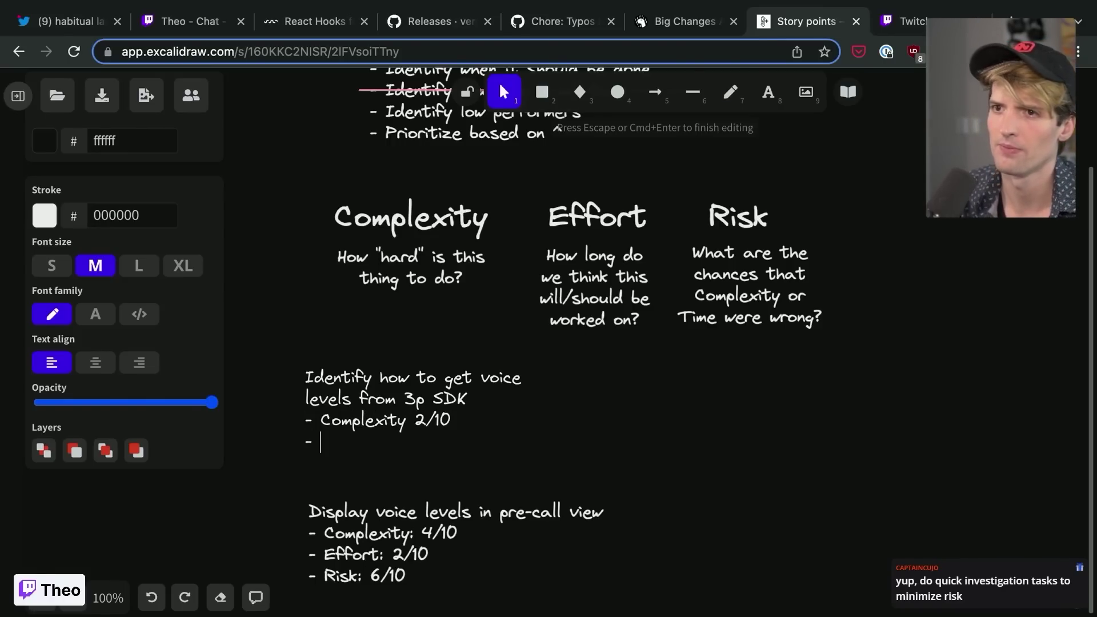
type("Eff")
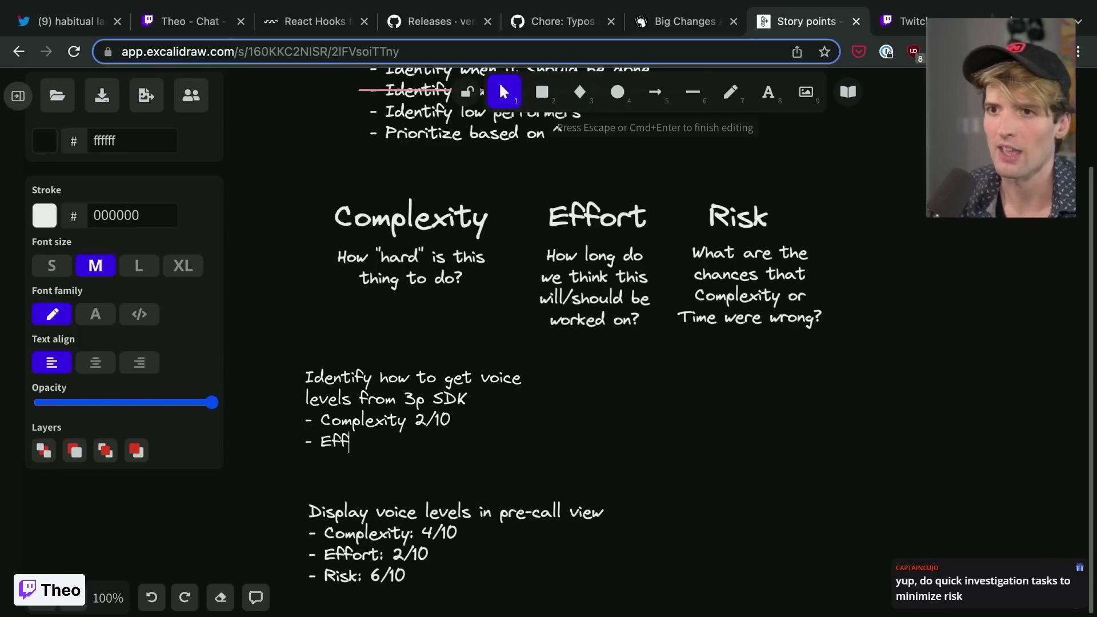
type("ort:")
key("BackSpace")
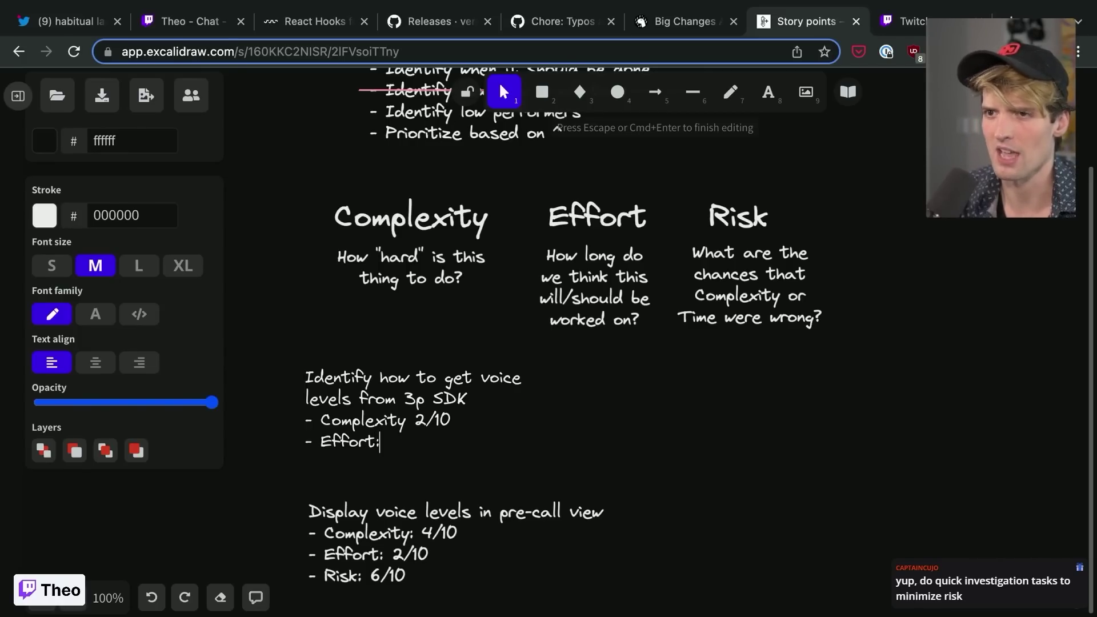
type("2/01")
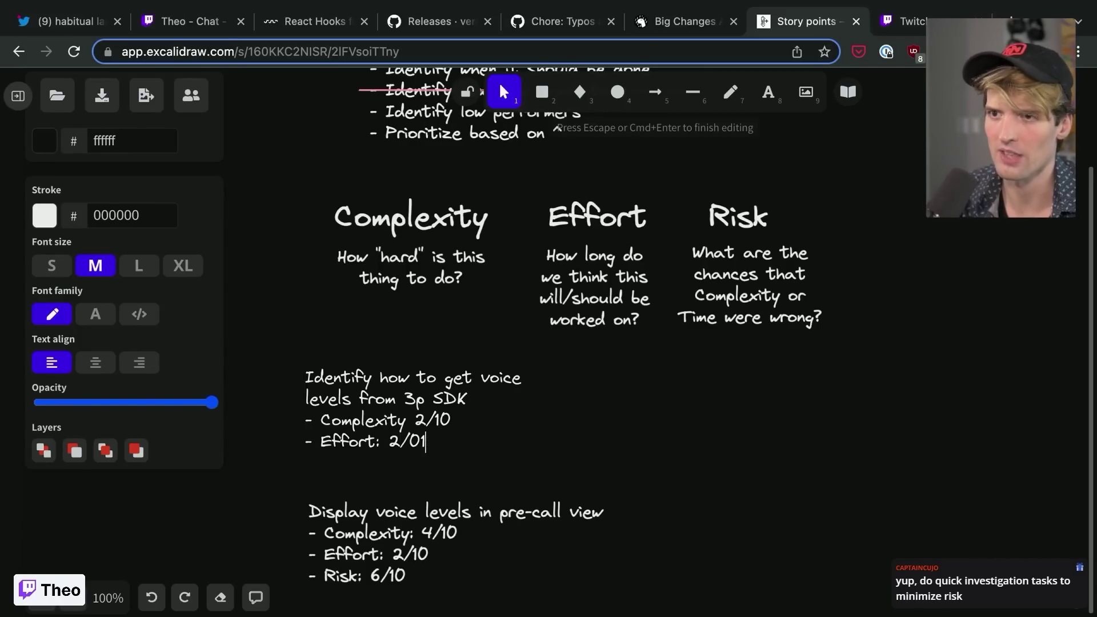
key("BackSpace")
key("BackSpace")
type("10")
key("Return")
type("- Risk")
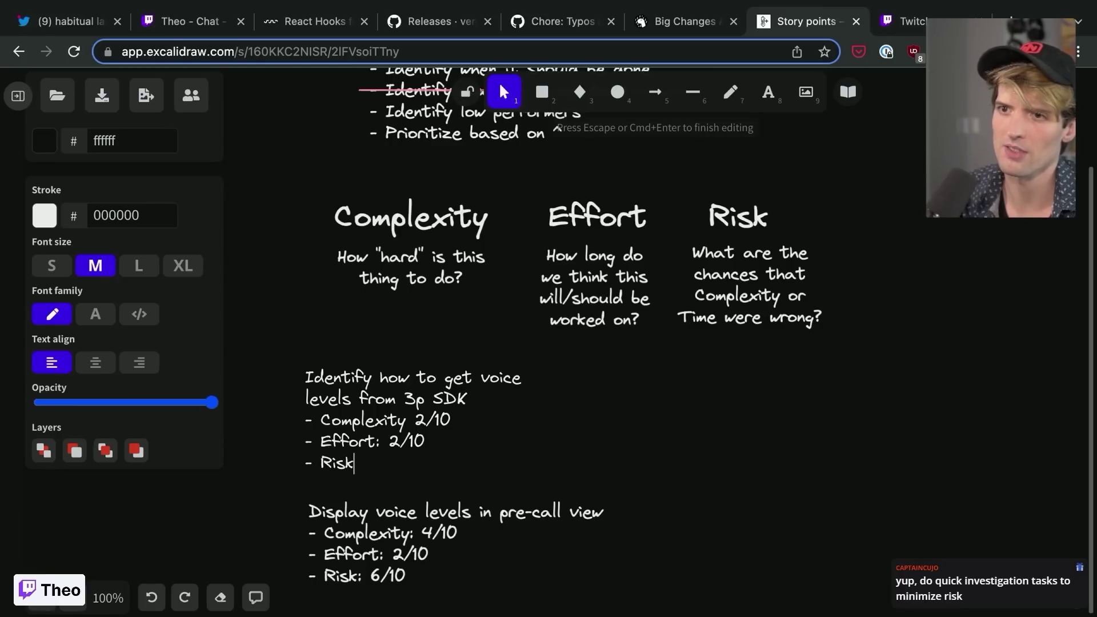
type(": ")
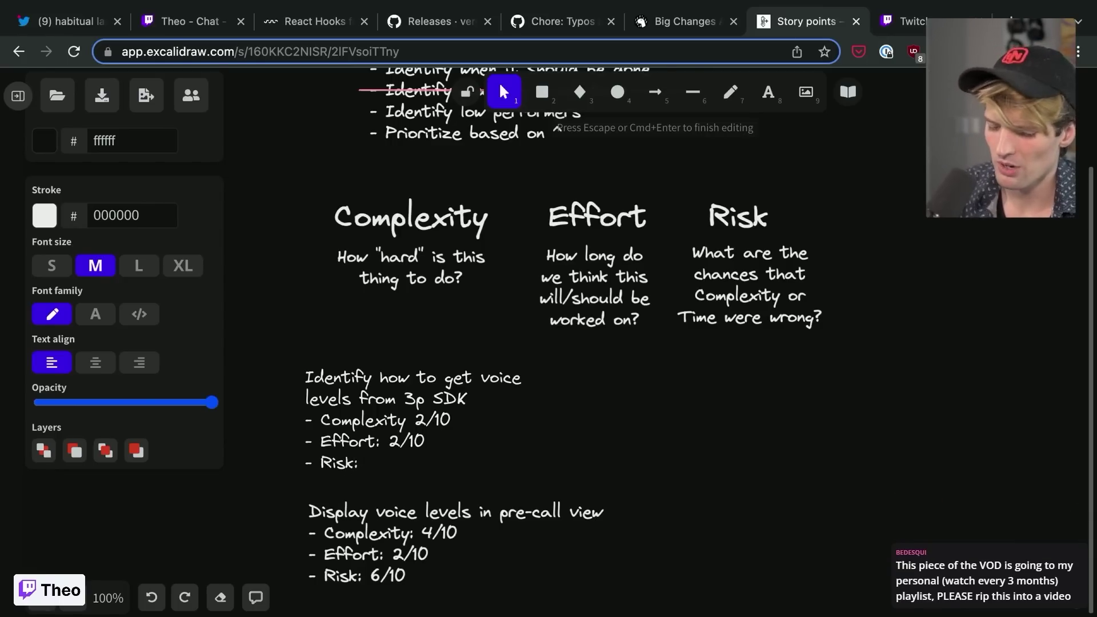
type("4/10")
key("Up")
key("Up")
type(":")
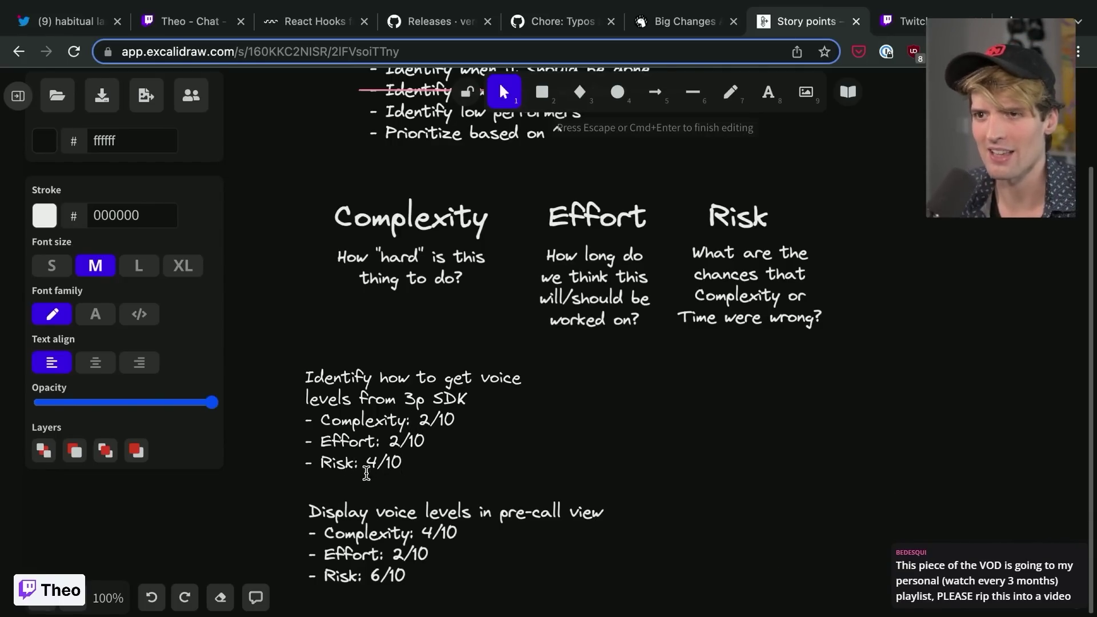
- Finish the research text and shift the research and voice-levels blocks into position
key("Escape")
left_click_drag(366, 472, 364, 458)
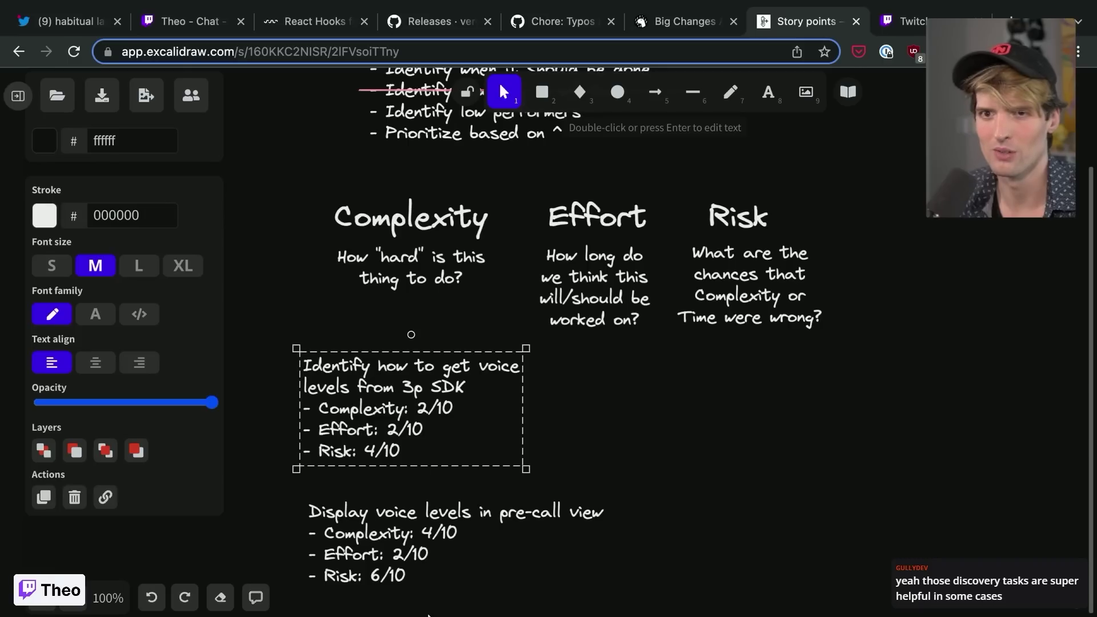
left_click_drag(404, 539, 392, 545)
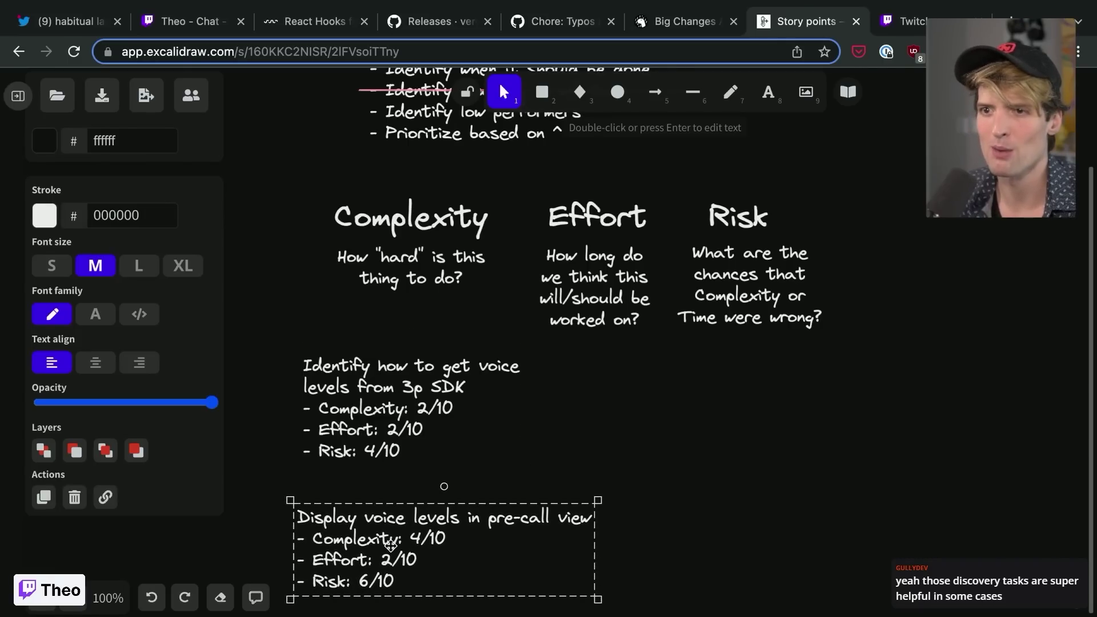
left_click_drag(349, 395, 347, 418)
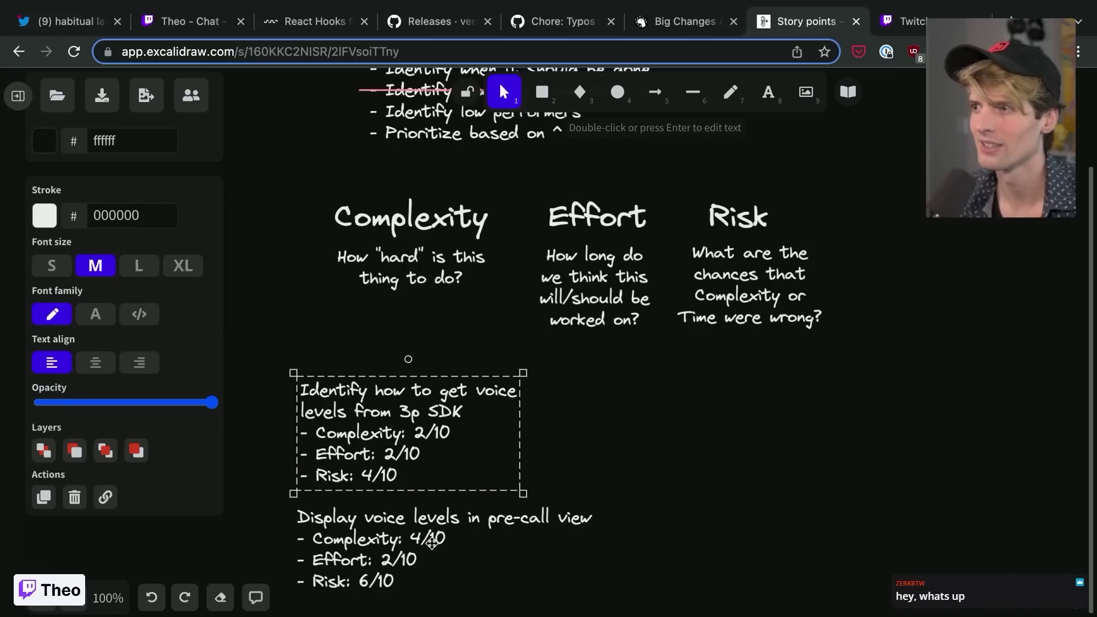
left_click(582, 487)
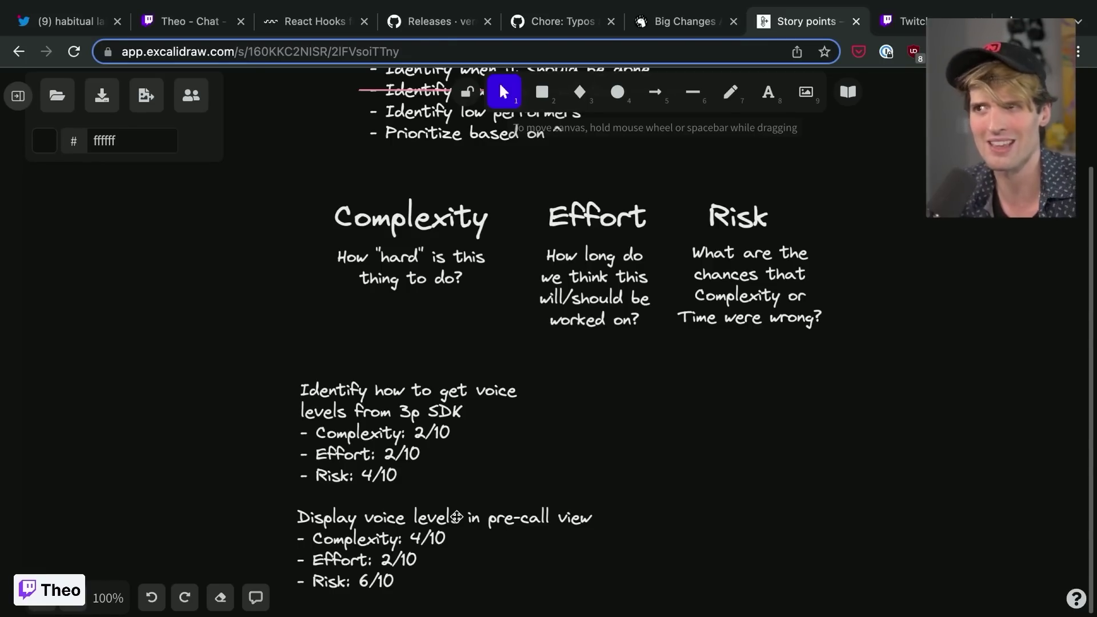
- Move both task blocks up beneath the headings and check them against the three column headings
left_click_drag(240, 334, 580, 512)
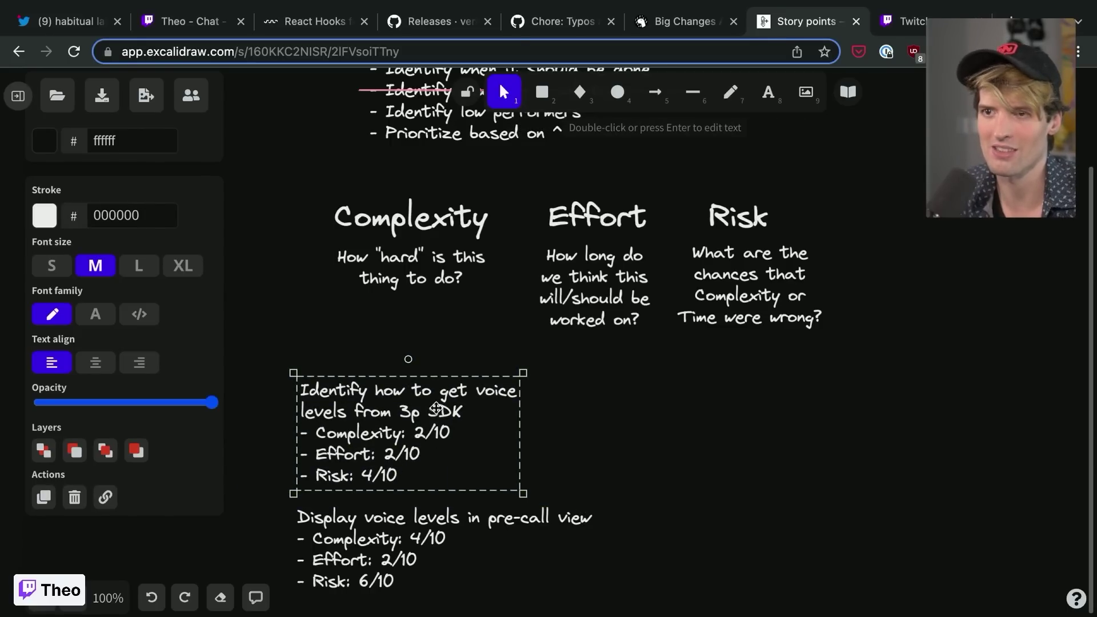
left_click_drag(647, 612, 203, 503)
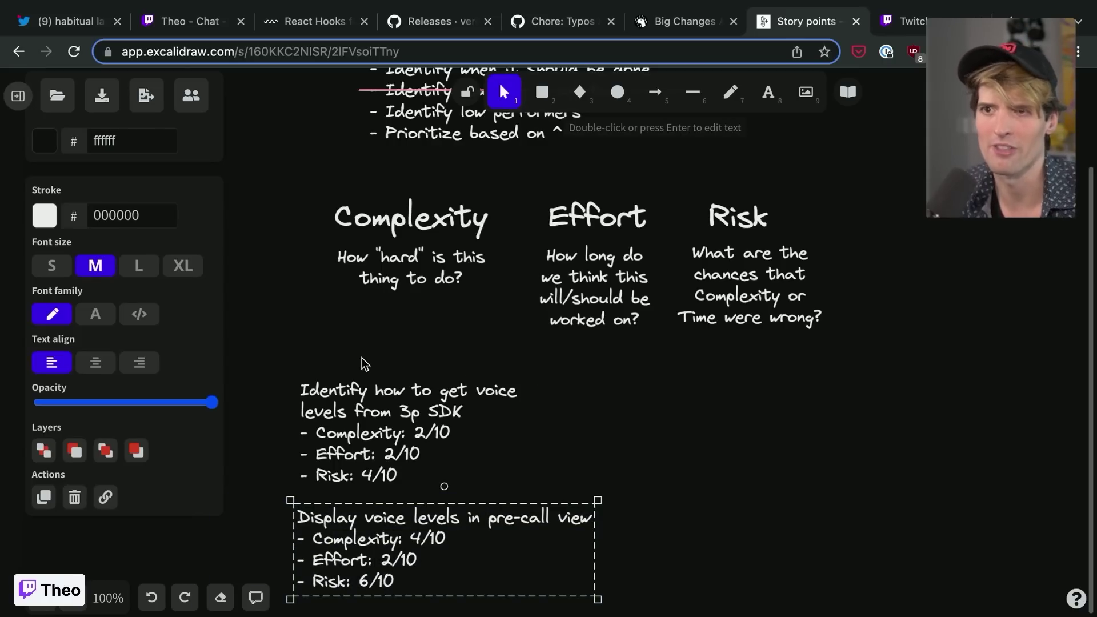
left_click_drag(351, 407, 349, 384)
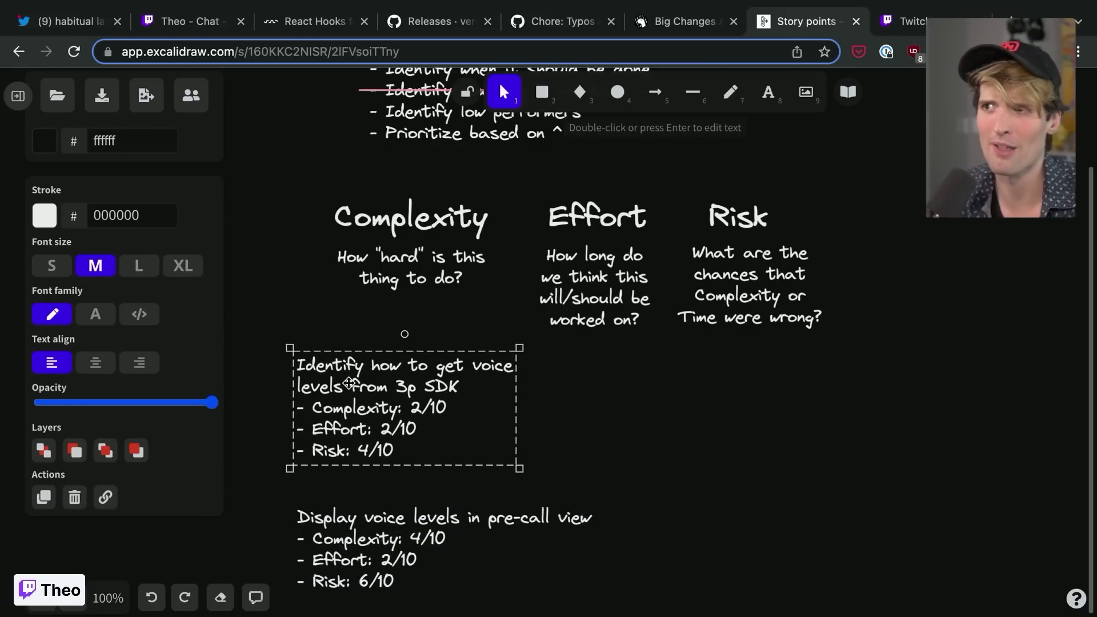
left_click_drag(355, 554, 352, 532)
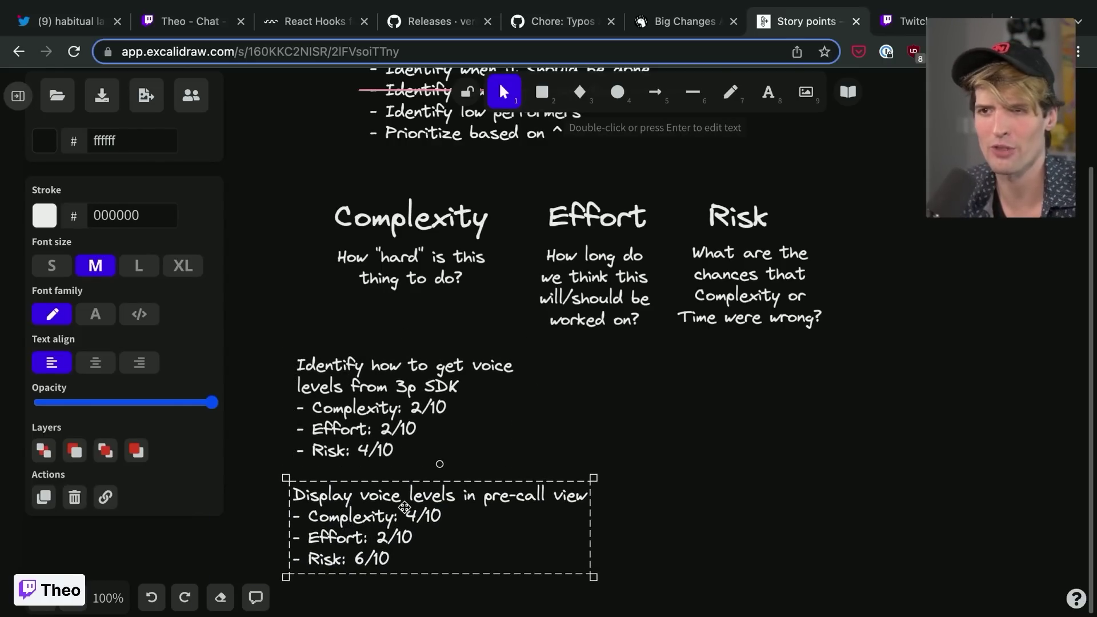
double_click(374, 511)
triple_click(374, 511)
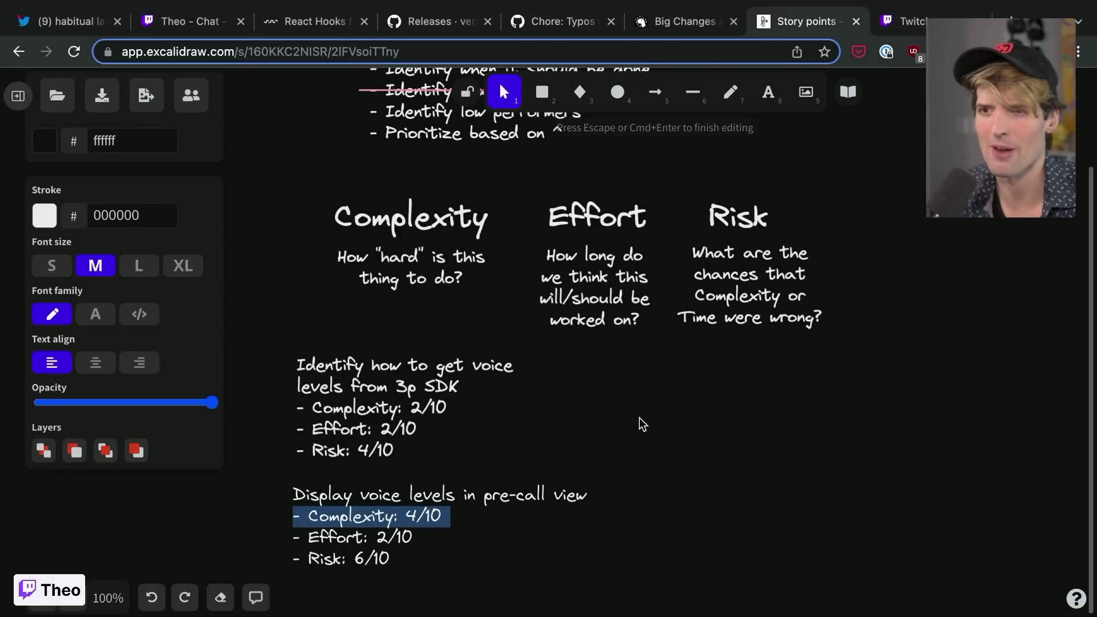
left_click(369, 474)
scroll(368, 475, "right", 3)
left_click_drag(244, 164, 788, 349)
left_click(788, 349)
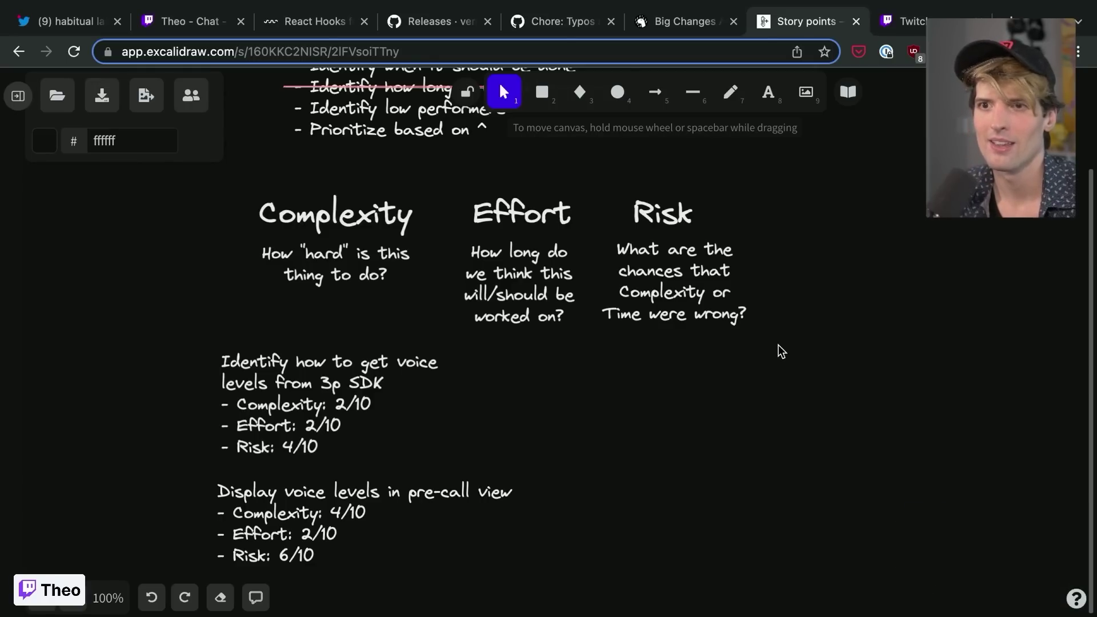
left_click_drag(781, 351, 900, 354)
left_click(329, 183)
left_click(900, 355)
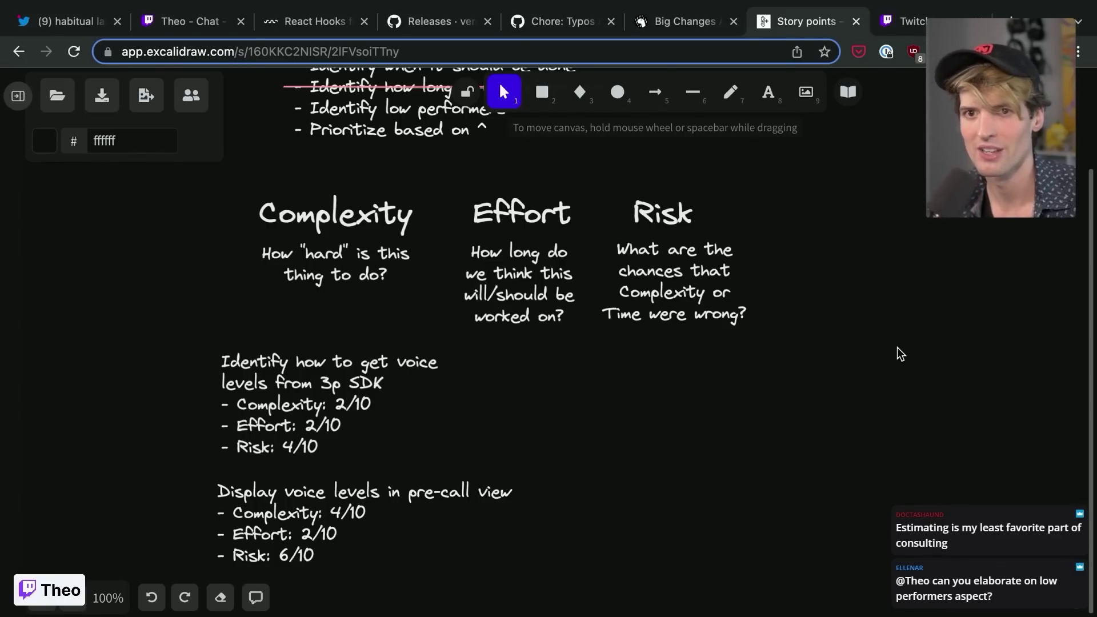
left_click_drag(896, 353, 236, 175)
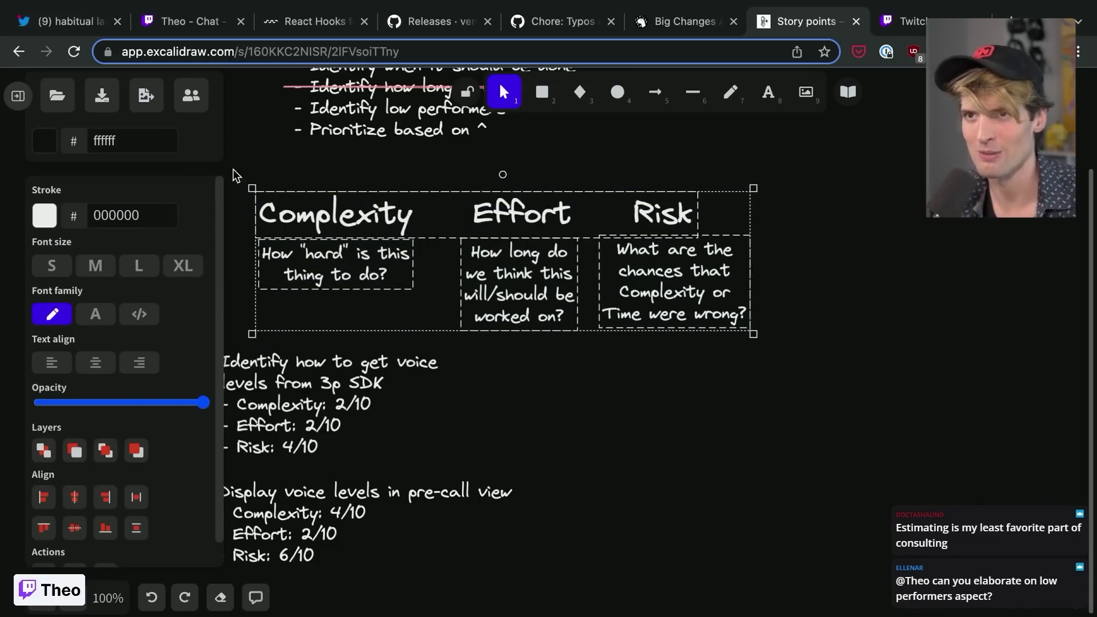
left_click(278, 176)
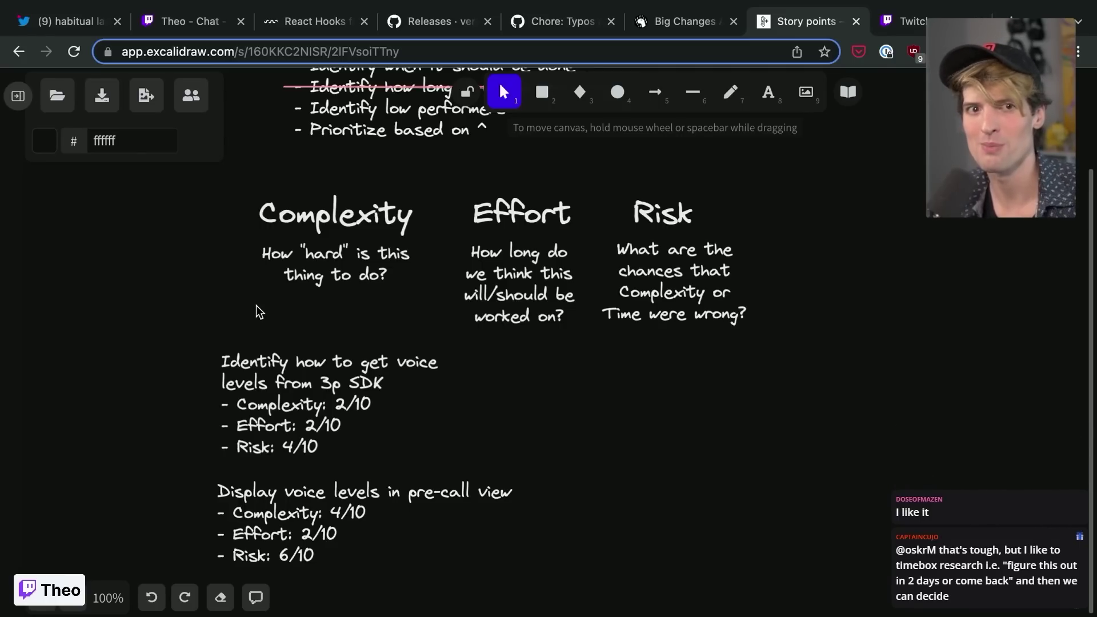
- In the Twitch chat, expand Weekly Top Gifters and show the top gifter's message history
left_click(171, 20)
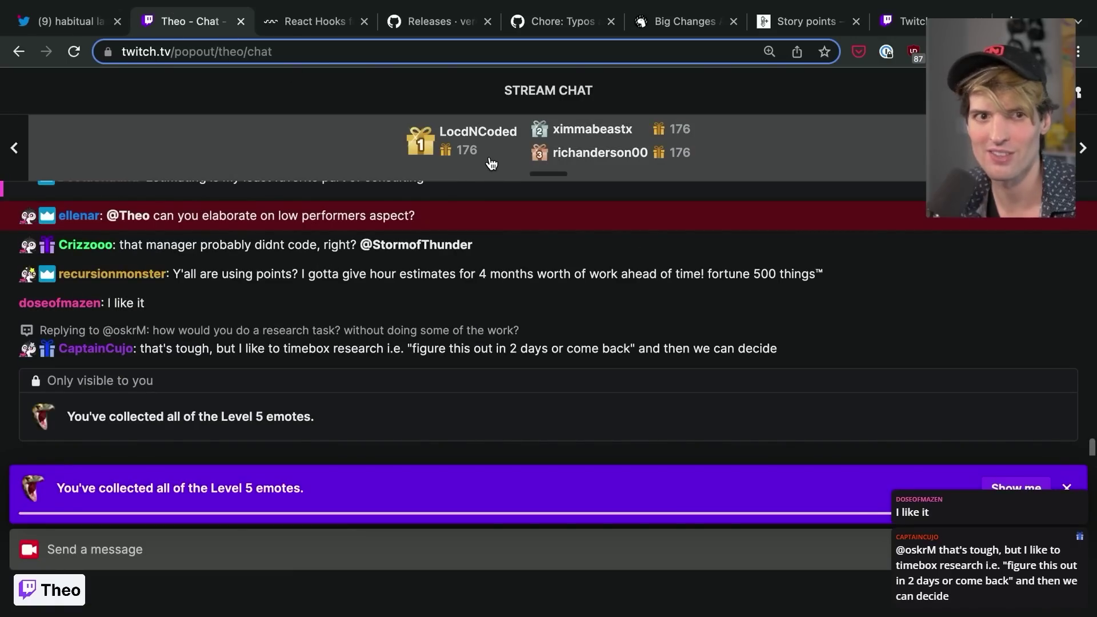
left_click(471, 137)
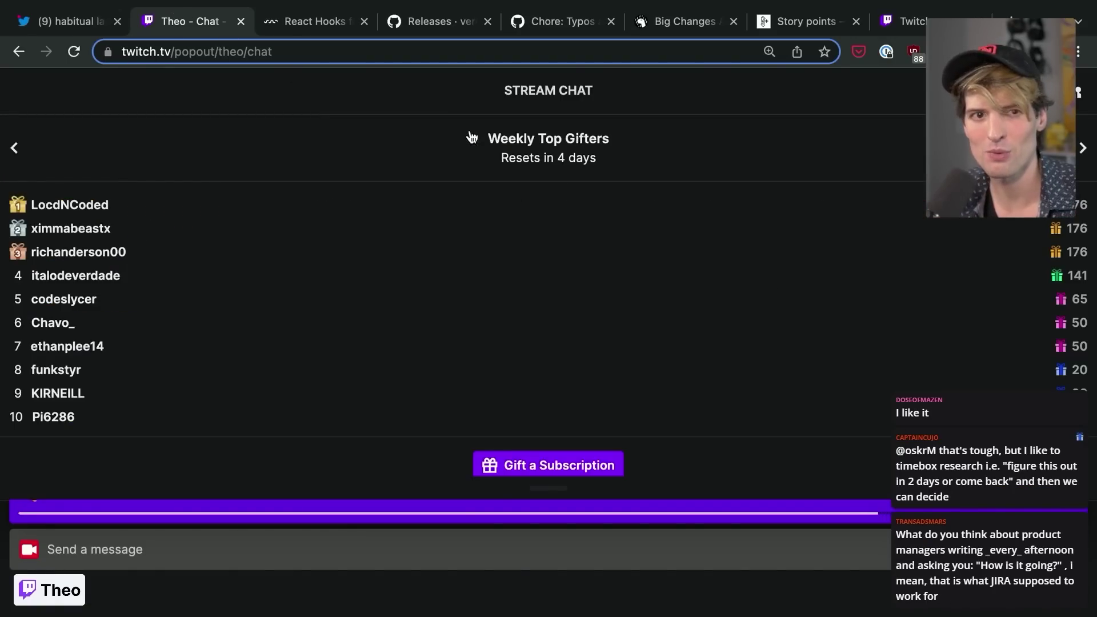
left_click(69, 205)
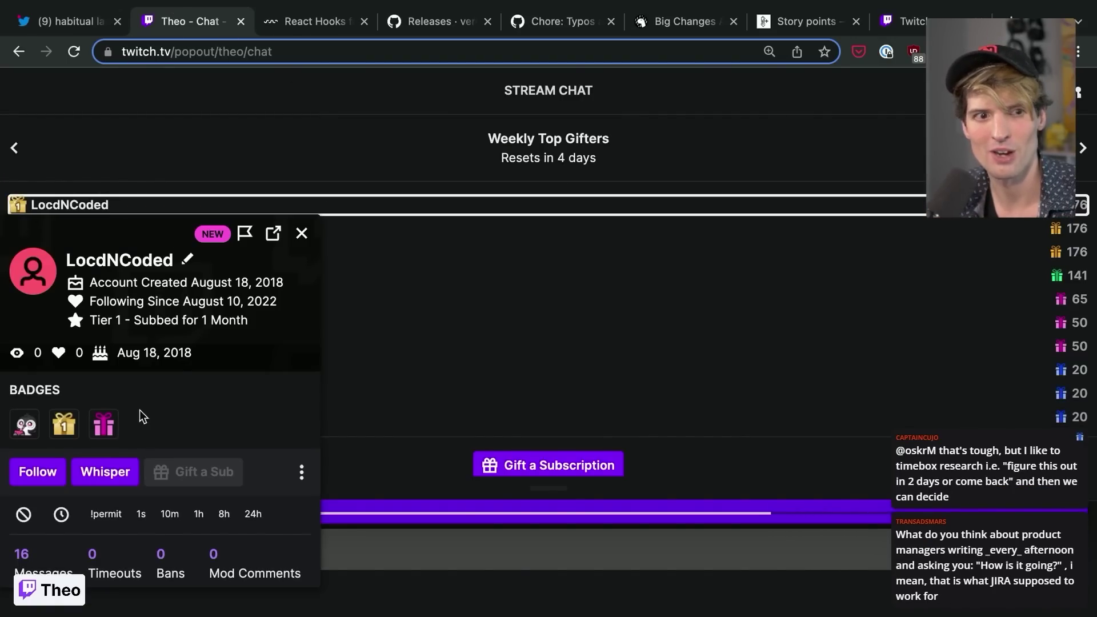
left_click(35, 566)
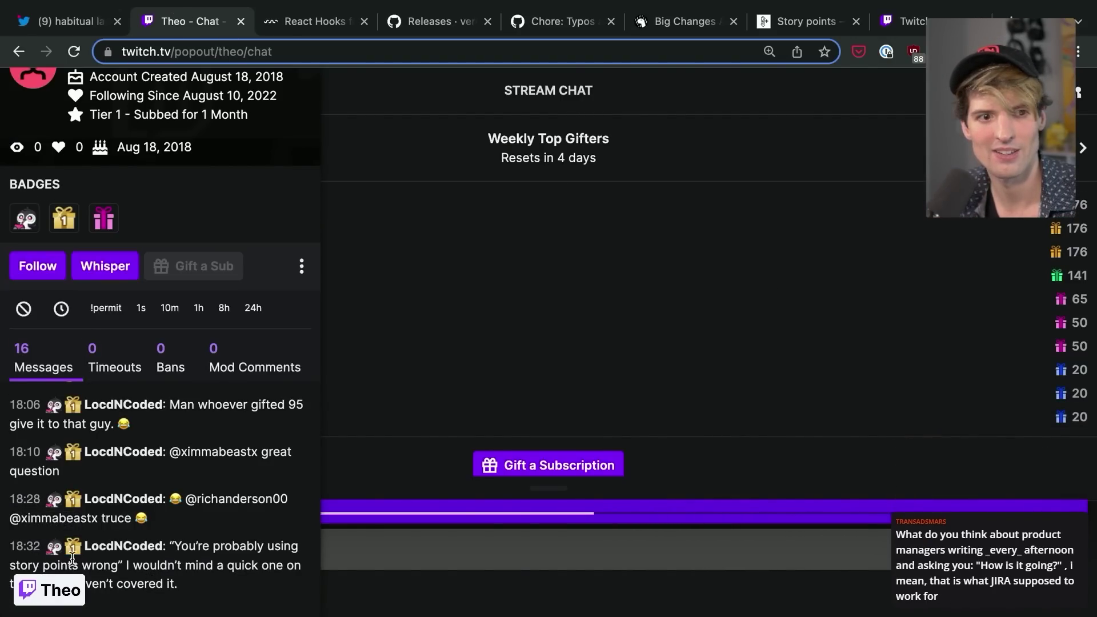
- Reopen the top gifter's card on Messages and highlight the quoted part of their message
left_click_drag(262, 135, 449, 194)
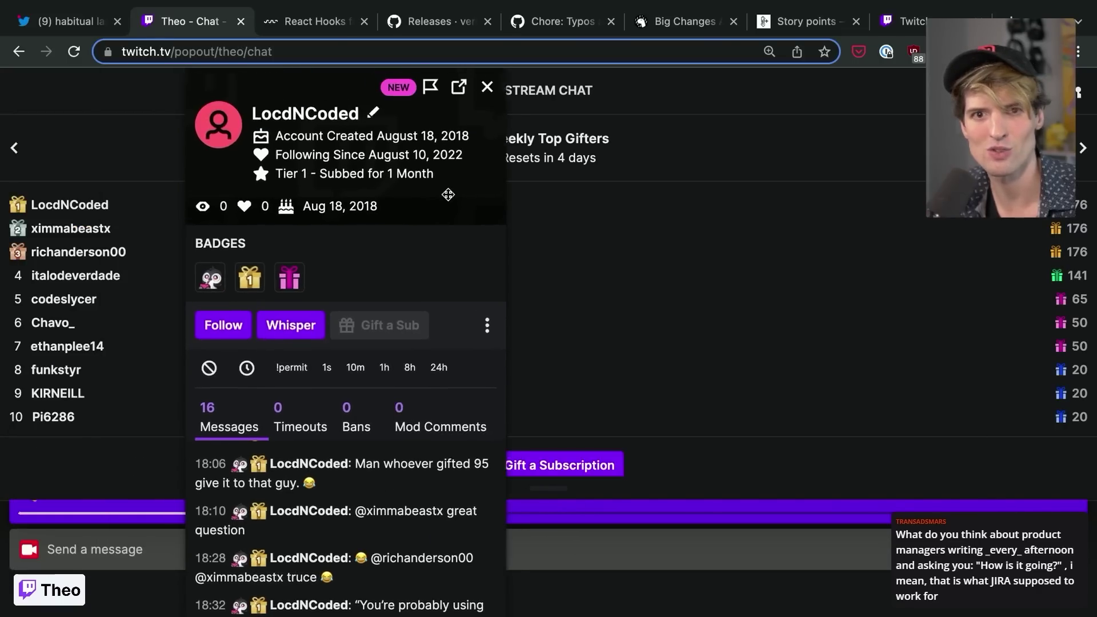
left_click(487, 87)
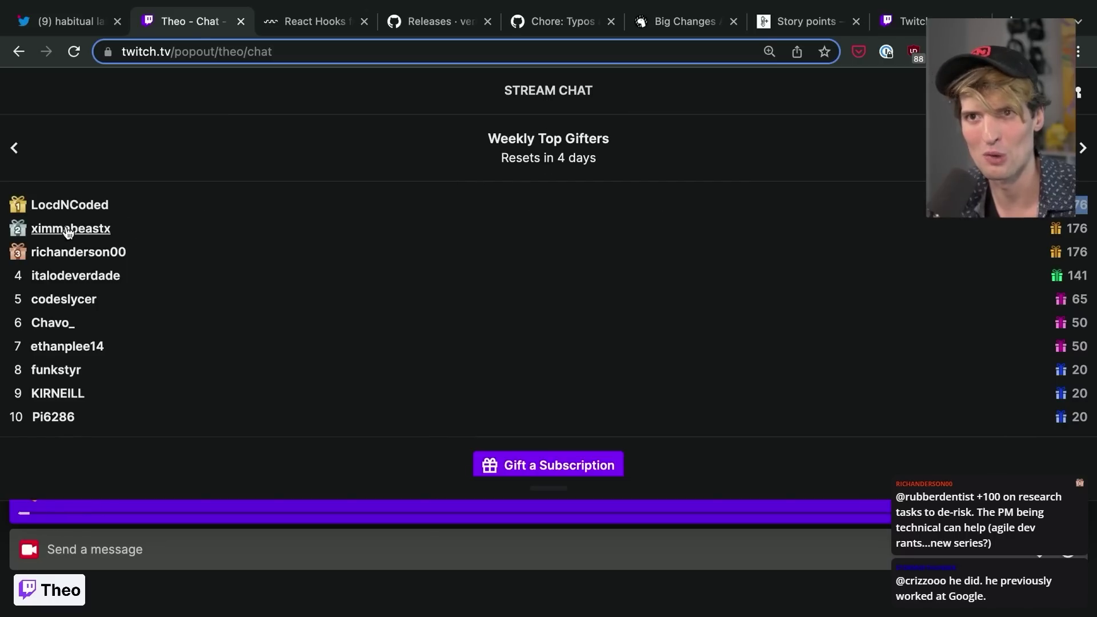
left_click(68, 205)
left_click(42, 543)
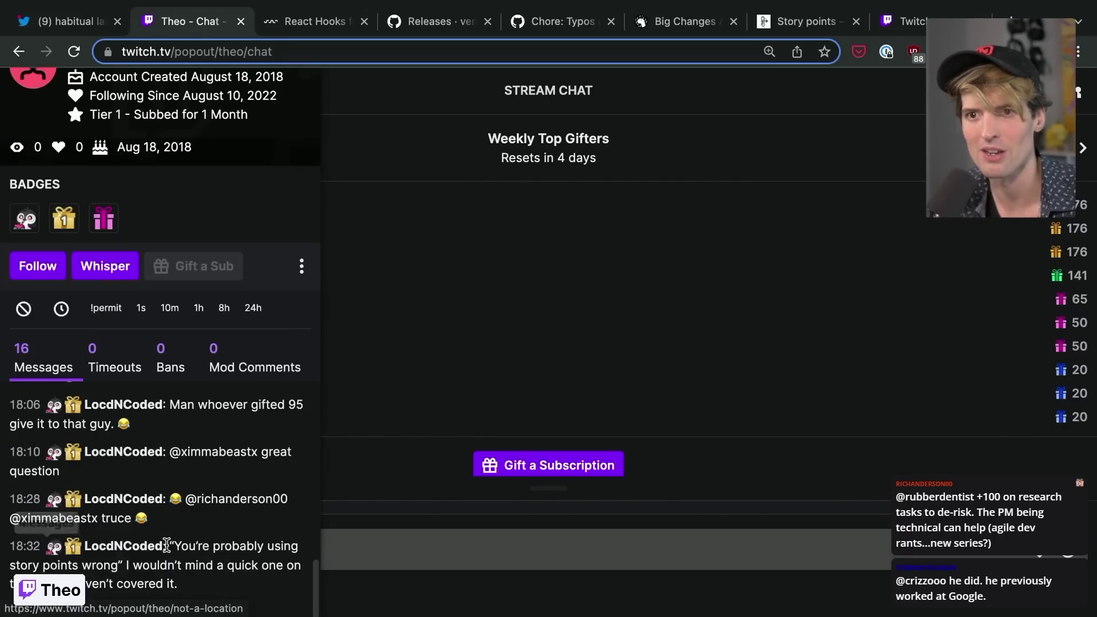
left_click_drag(170, 546, 124, 567)
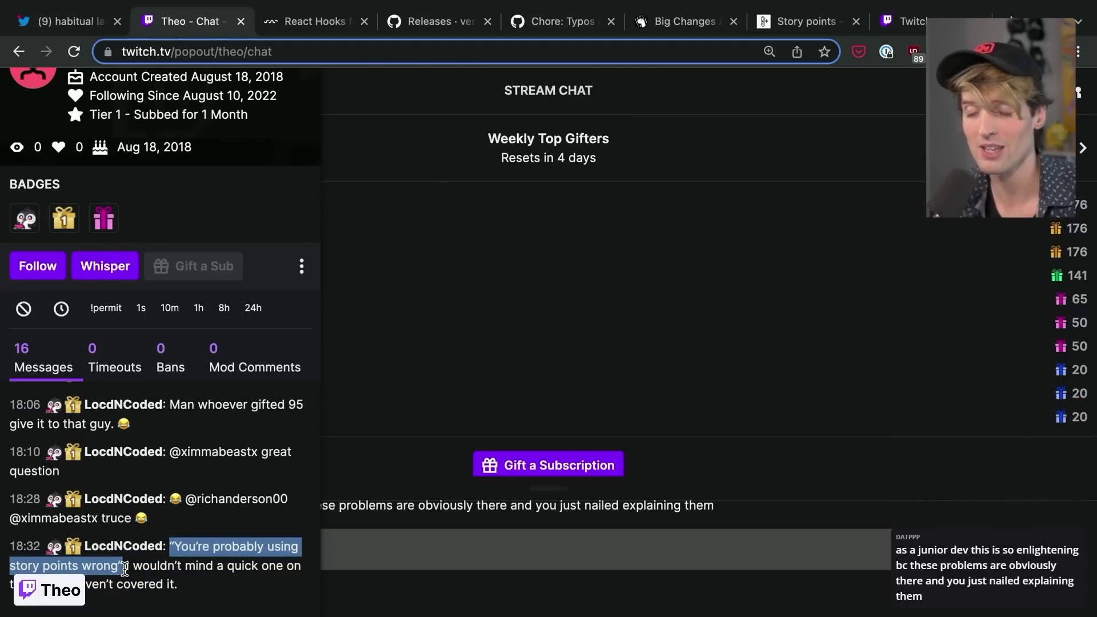